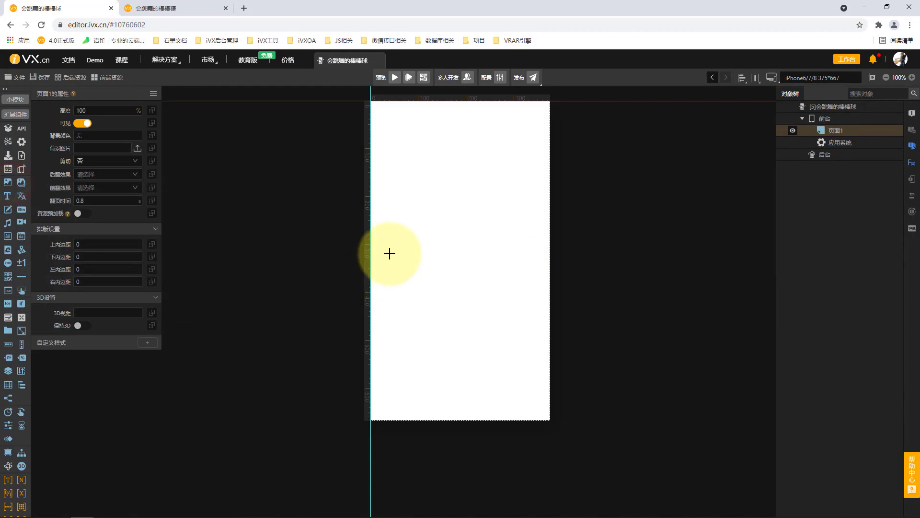
# Place the image 棒棒球 (3).png at about 74 by 72 px near the left edge of 页面1, around mid-height.
pyautogui.moveTo(390, 254); pyautogui.dragTo(425, 288)
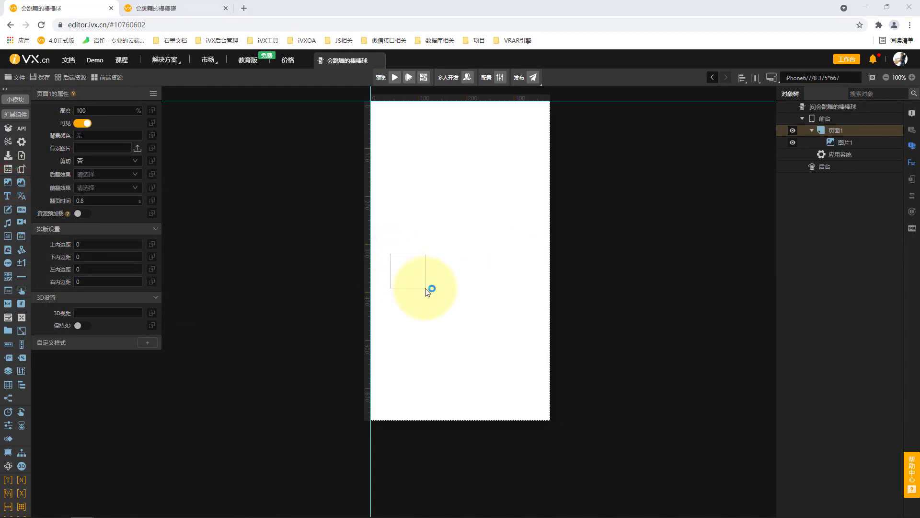
pyautogui.click(234, 92)
pyautogui.doubleClick(235, 94)
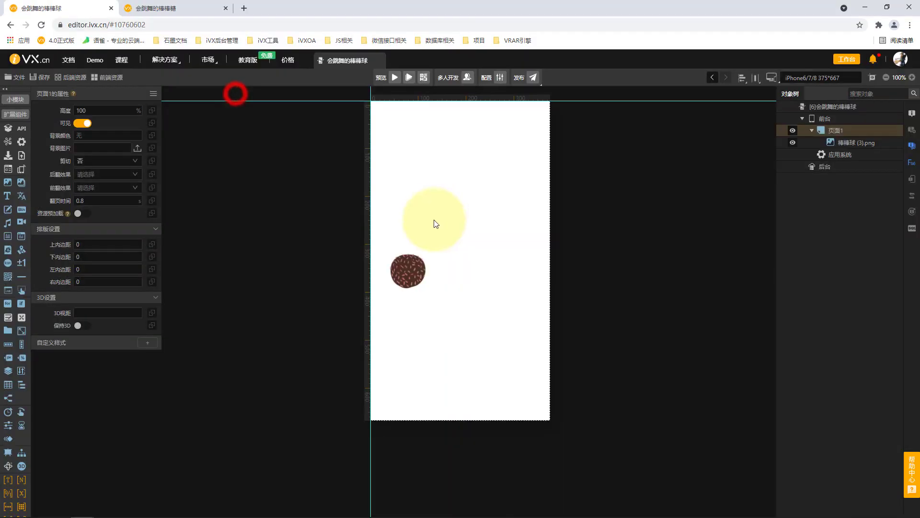
# Resize the ball image to 50 by 50 px and move it to about X 55, Y 300.
pyautogui.click(411, 268)
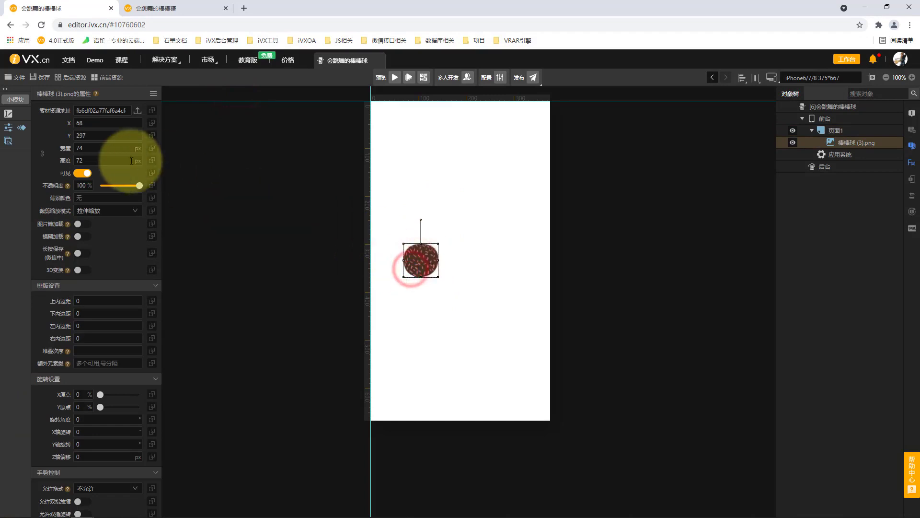
pyautogui.click(116, 148)
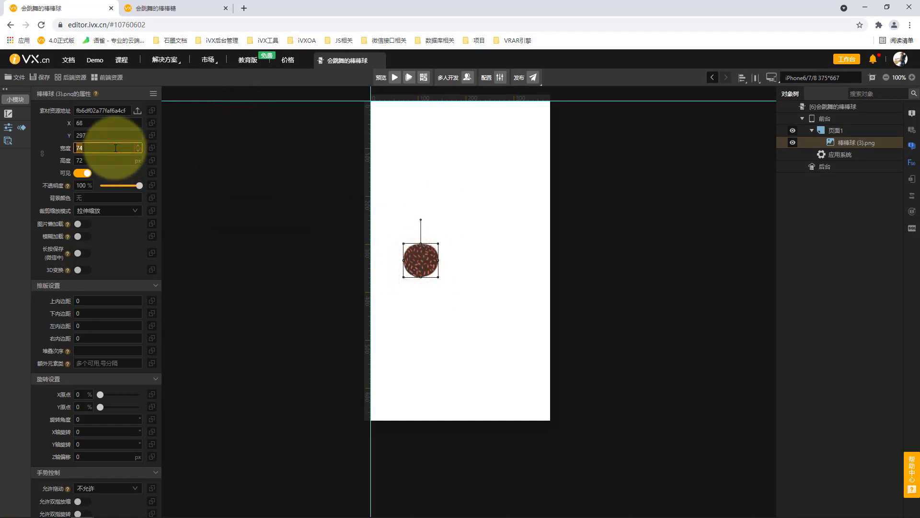
pyautogui.write('50')
pyautogui.click(255, 191)
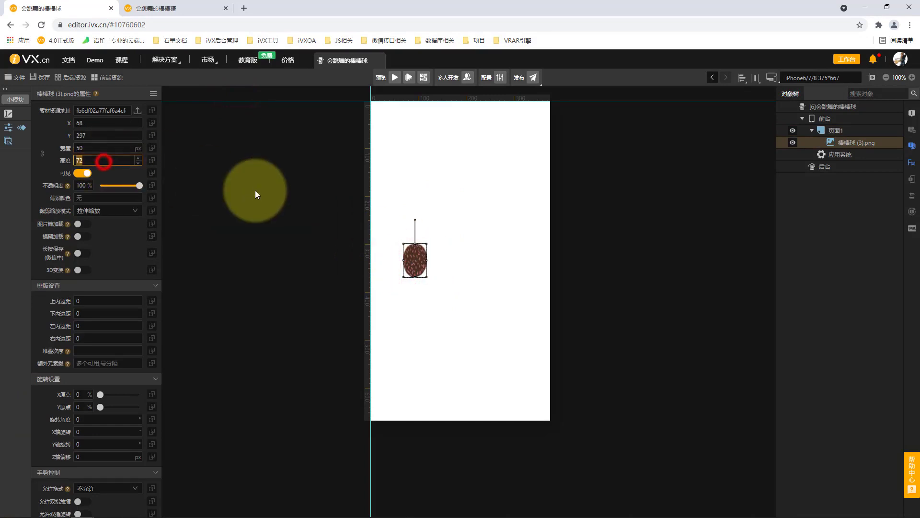
pyautogui.moveTo(417, 253); pyautogui.dragTo(411, 254)
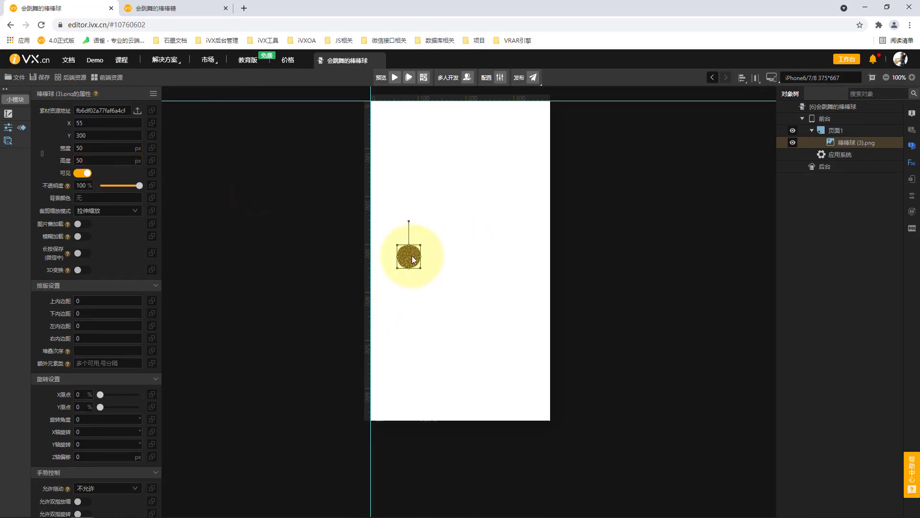
# Set the ball's X and Y rotation origins to 50% and move it to about X 80, Y 311.
pyautogui.click(177, 7)
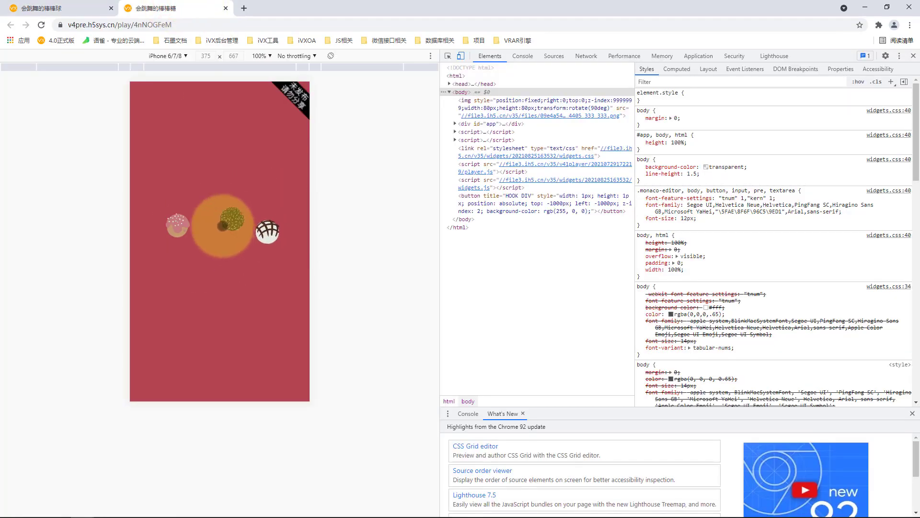
pyautogui.click(96, 7)
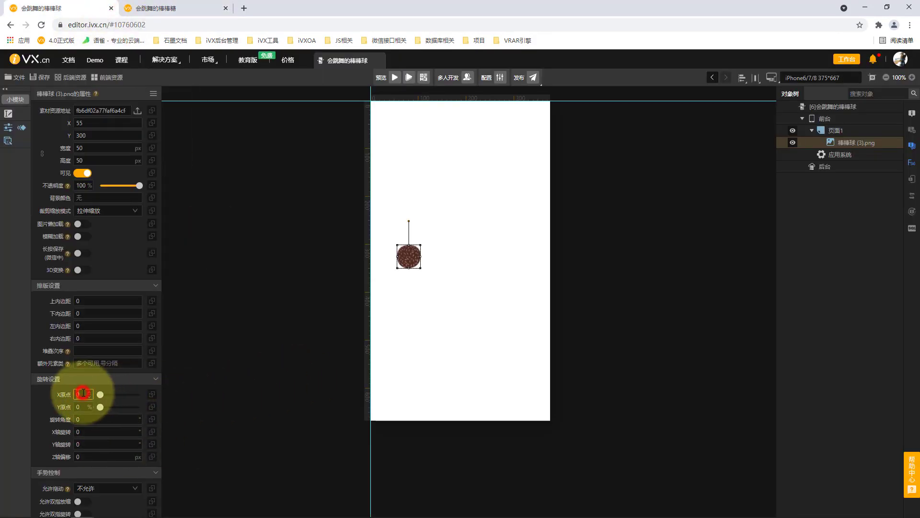
pyautogui.write('50')
pyautogui.click(236, 363)
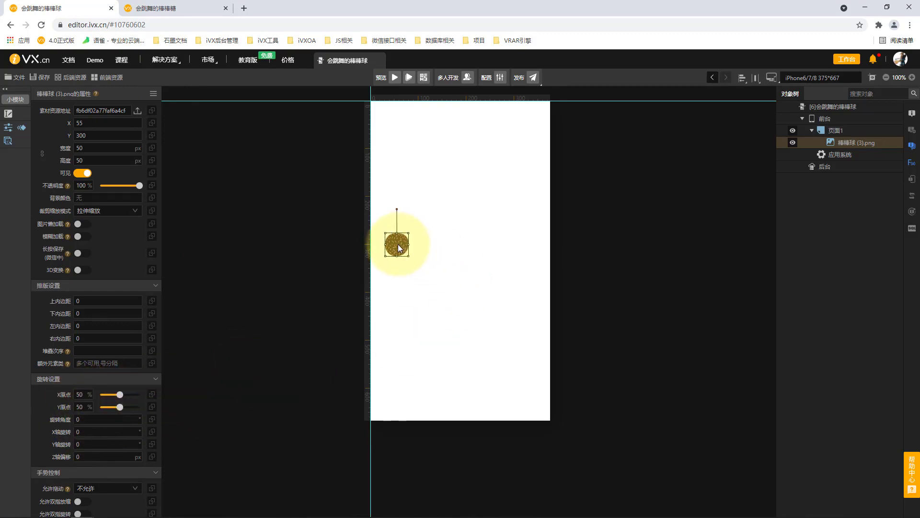
pyautogui.moveTo(399, 247); pyautogui.dragTo(412, 254)
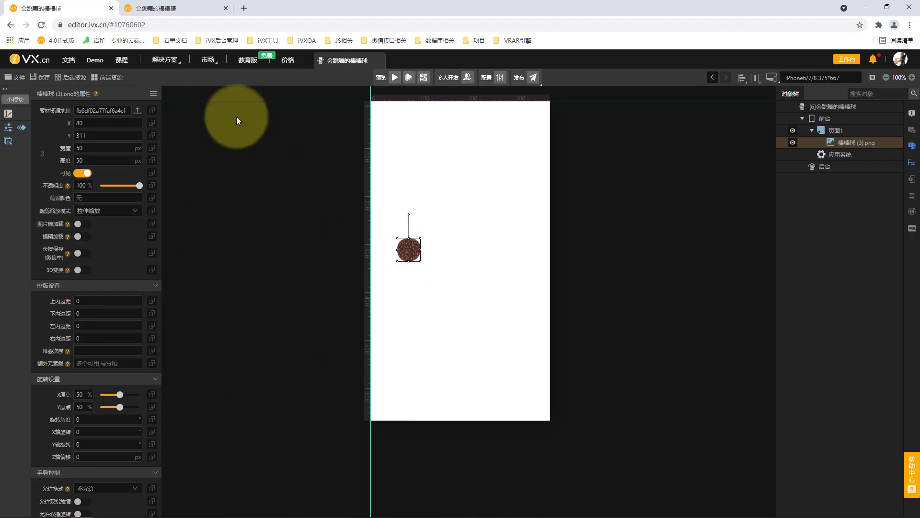
# Sample the background colour of the finished example and set 页面1's background colour to #B54551.
pyautogui.click(192, 8)
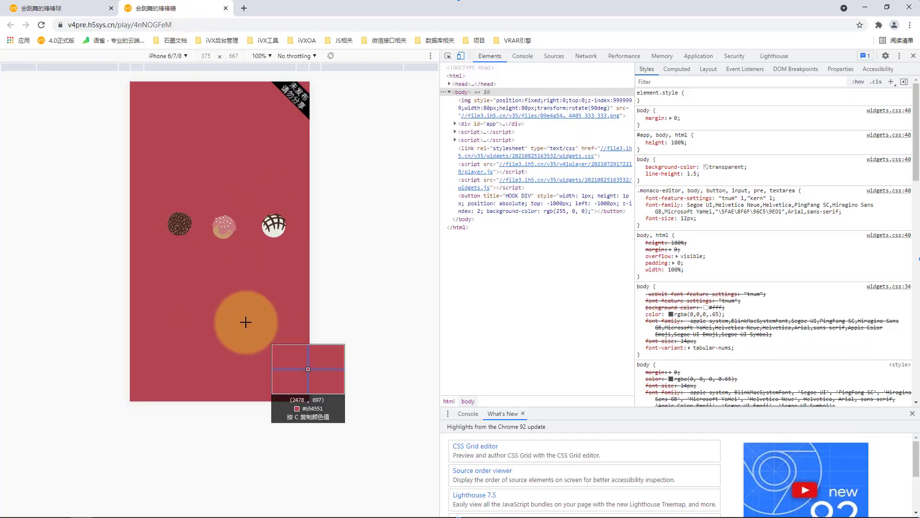
pyautogui.click(120, 8)
pyautogui.click(867, 131)
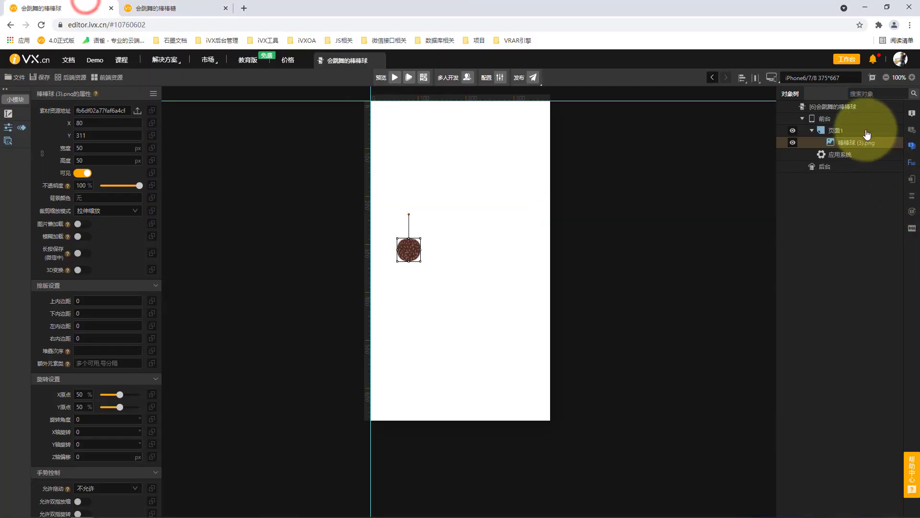
pyautogui.click(89, 130)
pyautogui.click(267, 157)
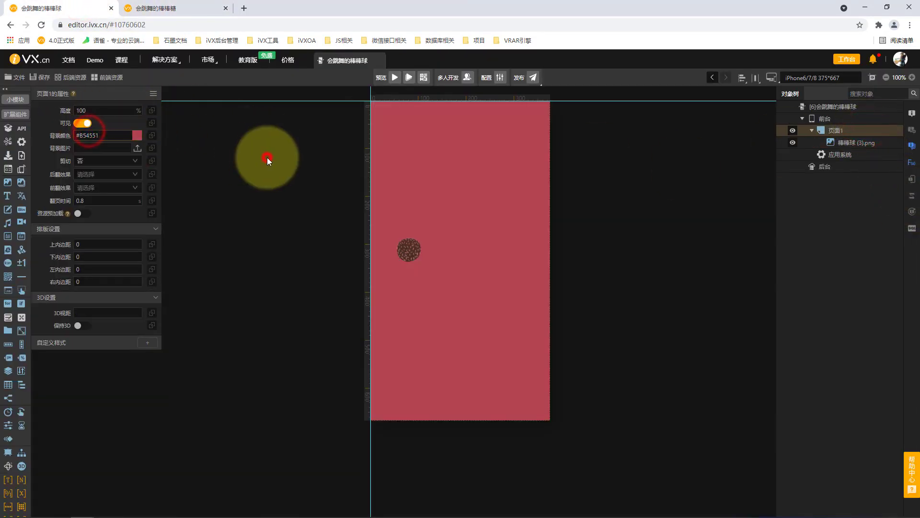
# Duplicate the ball image within 页面1 and move the copy to about X 174, Y 315.
pyautogui.click(158, 8)
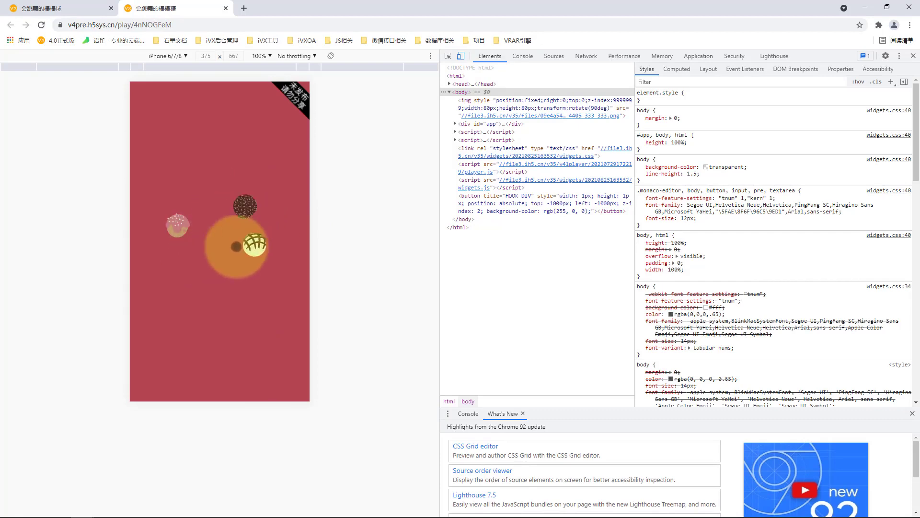
pyautogui.click(88, 7)
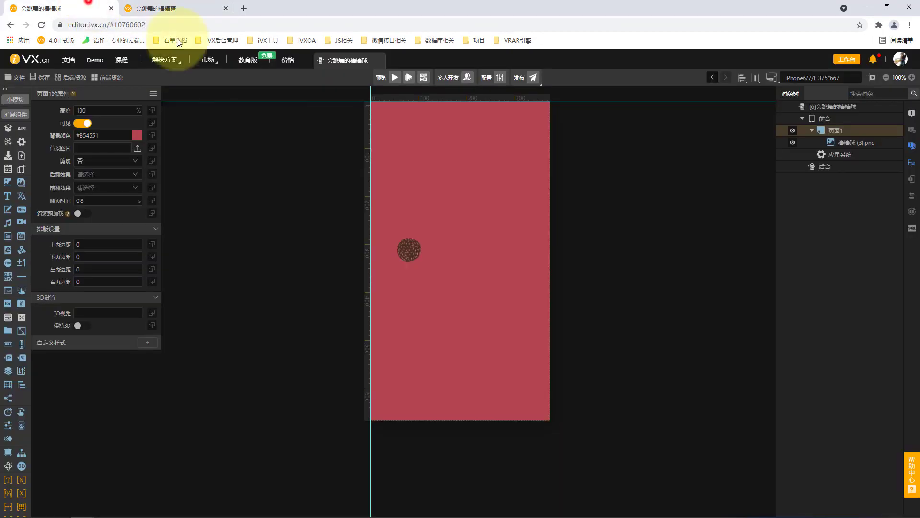
pyautogui.click(849, 143)
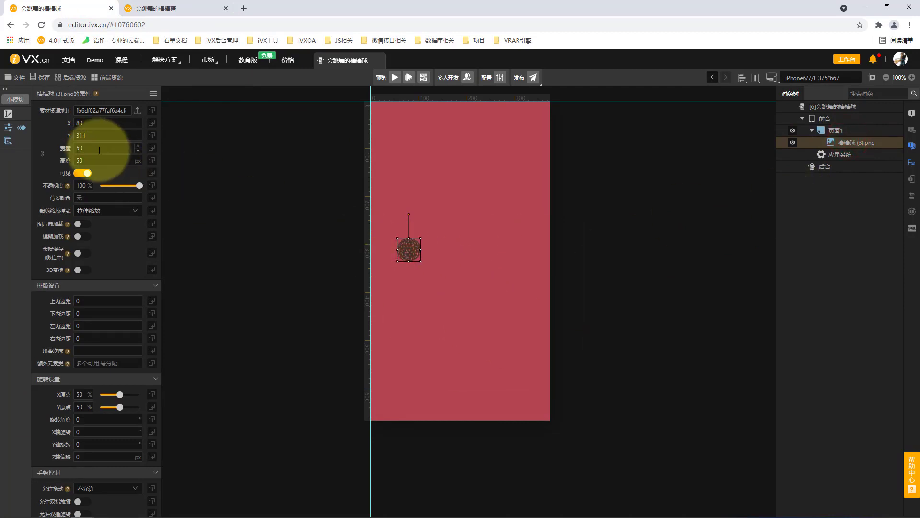
pyautogui.click(854, 130)
pyautogui.hotkey('ctrl', 'v')
pyautogui.click(870, 143)
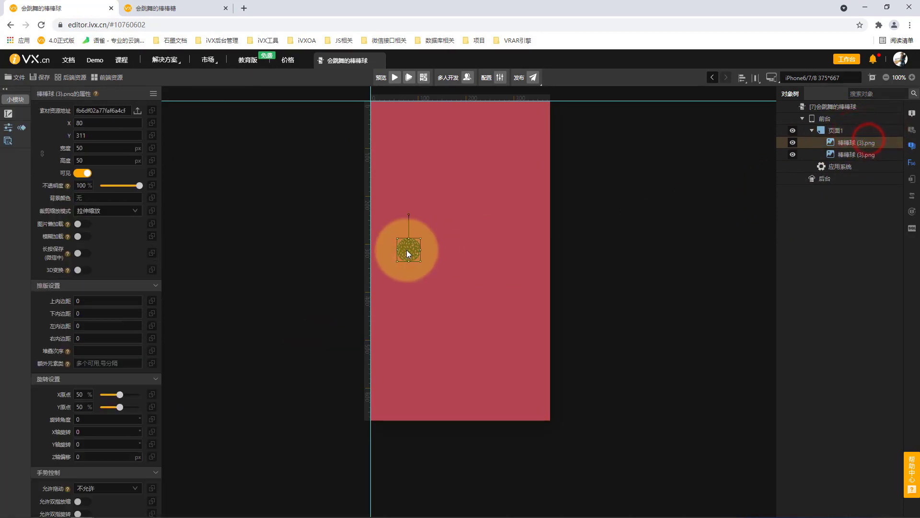
pyautogui.moveTo(407, 249); pyautogui.dragTo(453, 252)
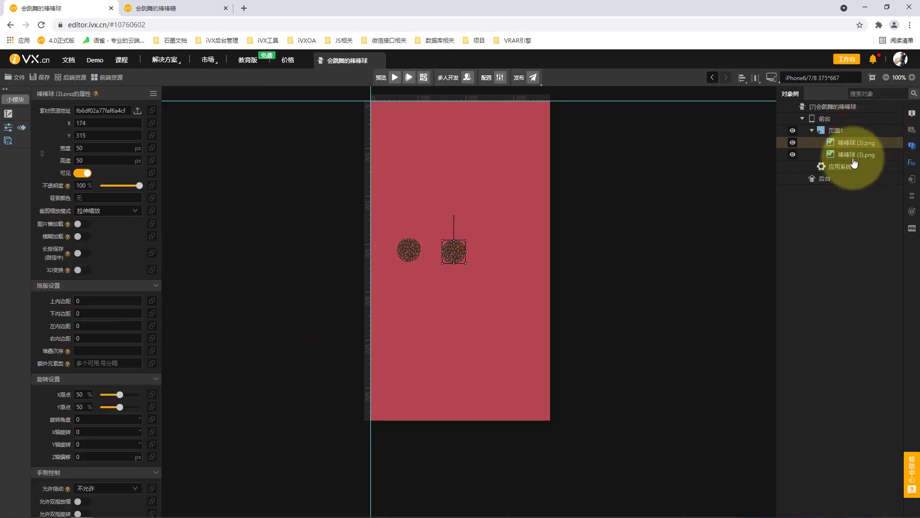
# Paste another copy of the ball into 页面1 and move it to about X 261, Y 316.
pyautogui.click(847, 129)
pyautogui.hotkey('ctrl', 'v')
pyautogui.click(868, 144)
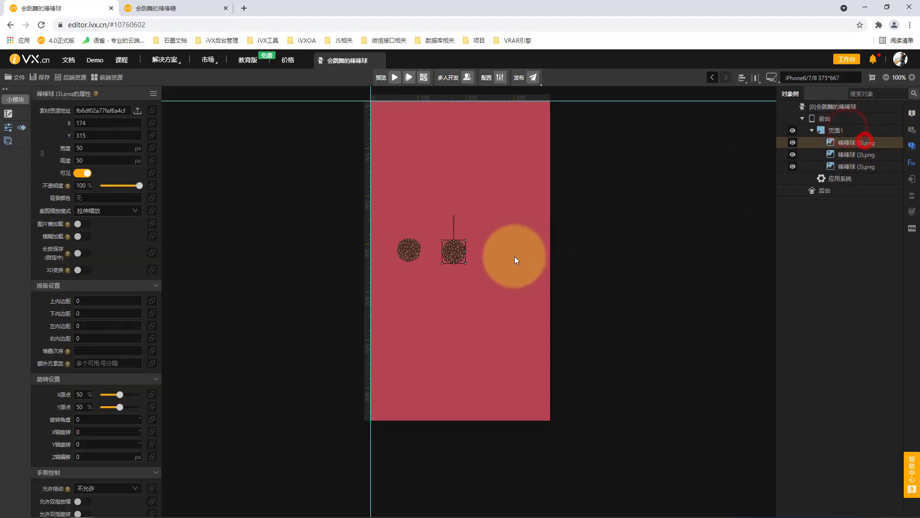
pyautogui.moveTo(460, 248); pyautogui.dragTo(500, 250)
# Replace the middle ball's picture with 棒棒球 (2) and the right ball's picture with 棒棒球 (1).
pyautogui.click(454, 251)
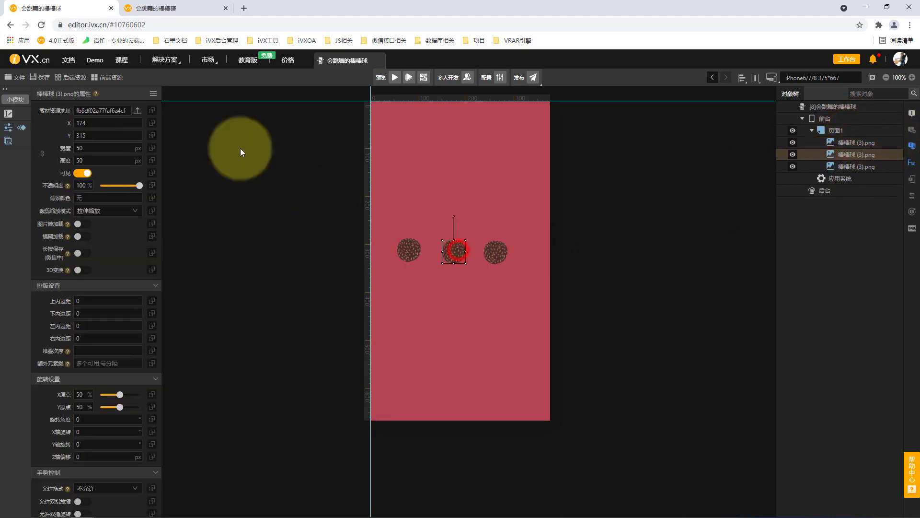
pyautogui.click(137, 112)
pyautogui.doubleClick(168, 83)
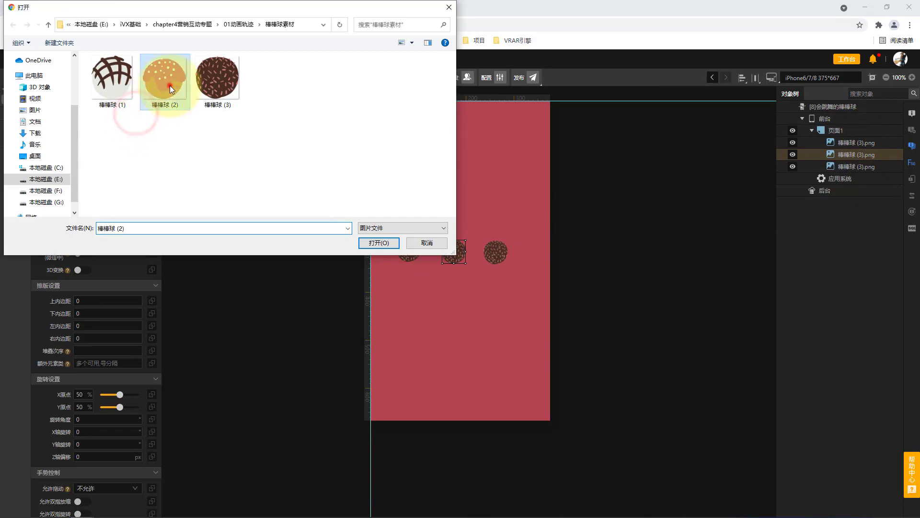
pyautogui.click(514, 259)
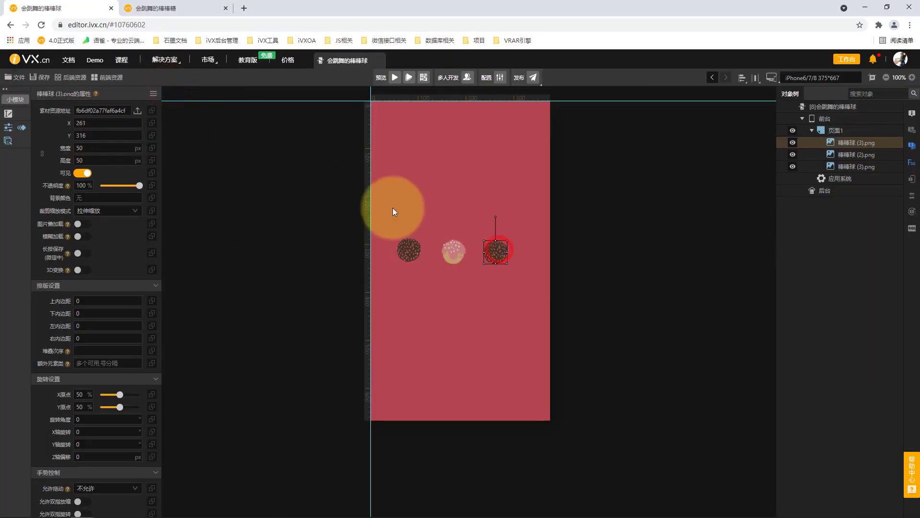
pyautogui.click(137, 114)
pyautogui.doubleClick(115, 79)
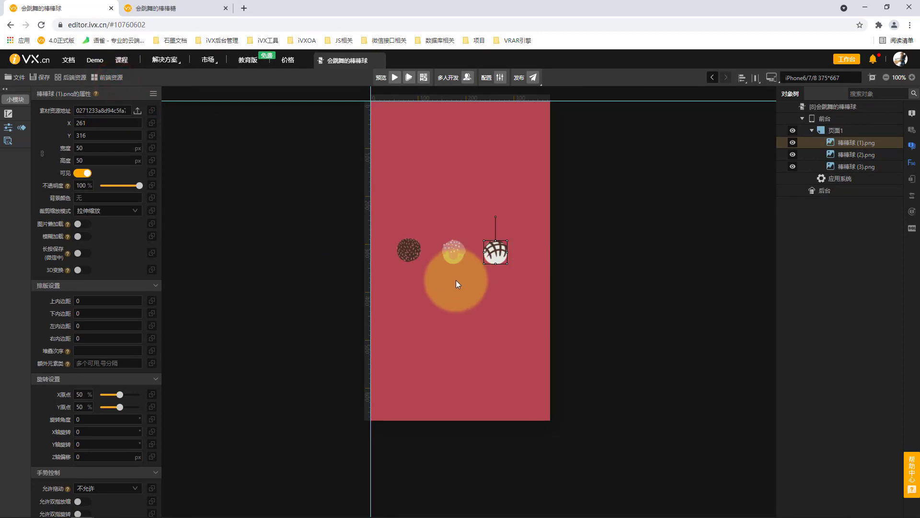
# Space the three balls out, with the chocolate one at X 99, Y 300, the middle one at X 200 and the white one at X 300.
pyautogui.click(410, 246)
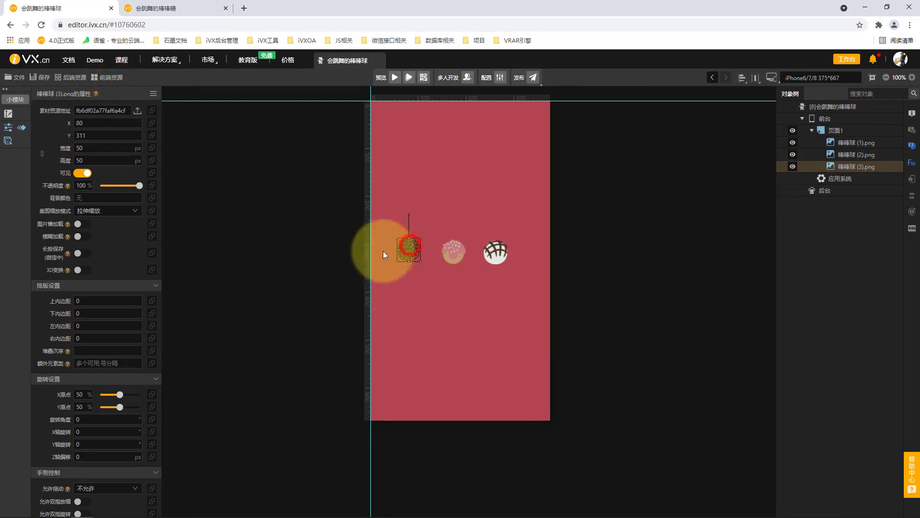
pyautogui.click(473, 257)
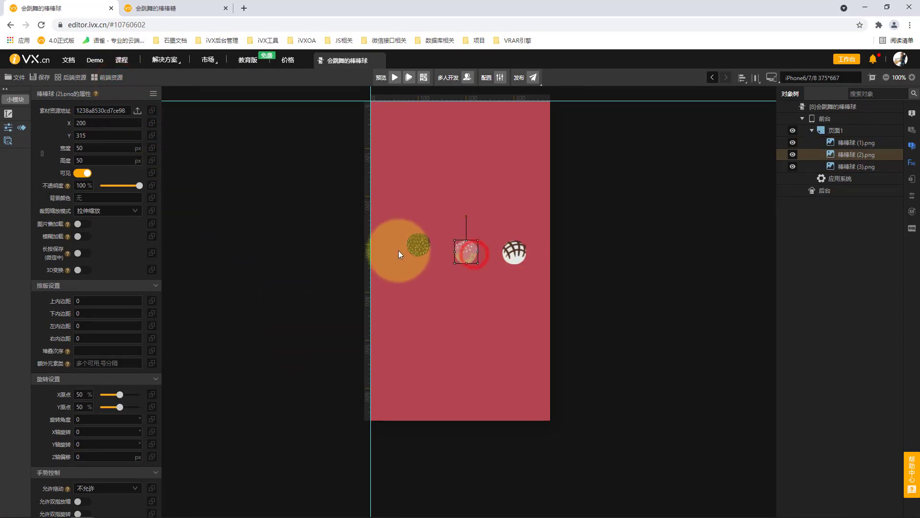
pyautogui.click(413, 243)
pyautogui.click(467, 259)
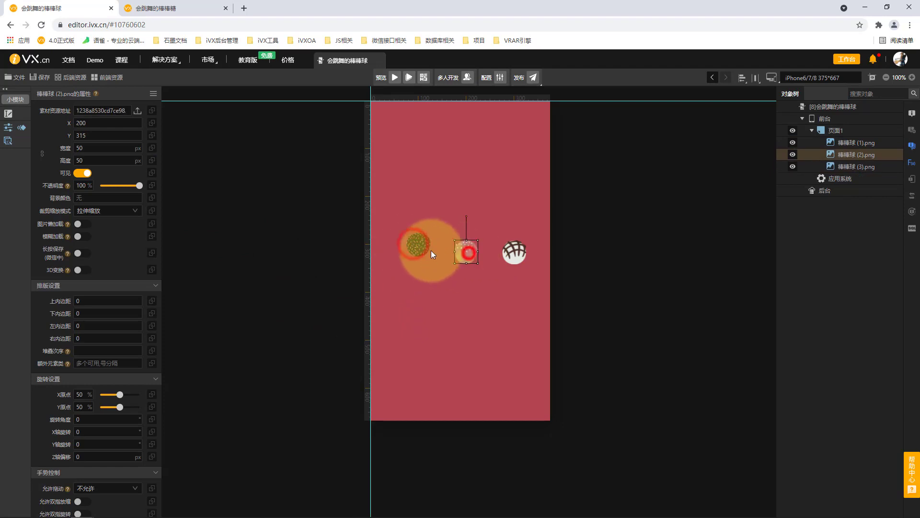
pyautogui.click(525, 251)
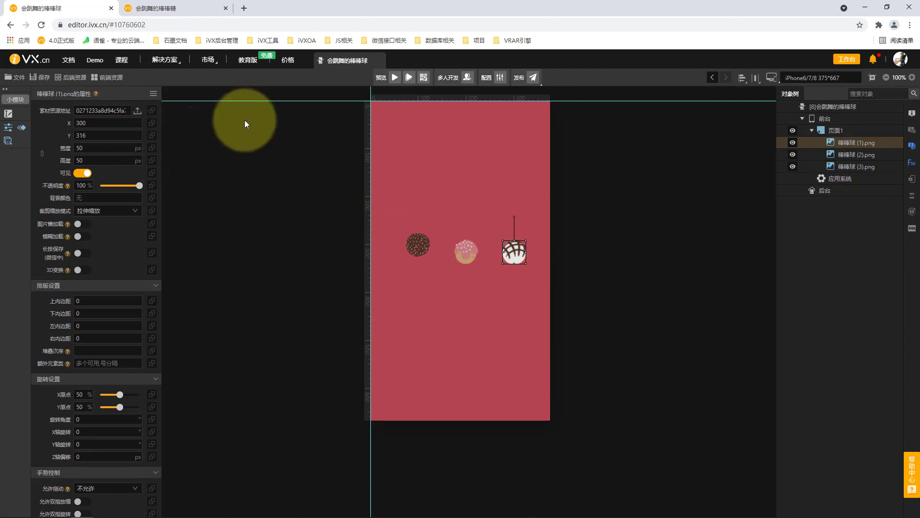
# Set the X position of the chocolate ball 棒棒球 (3).png to 87.
pyautogui.click(417, 248)
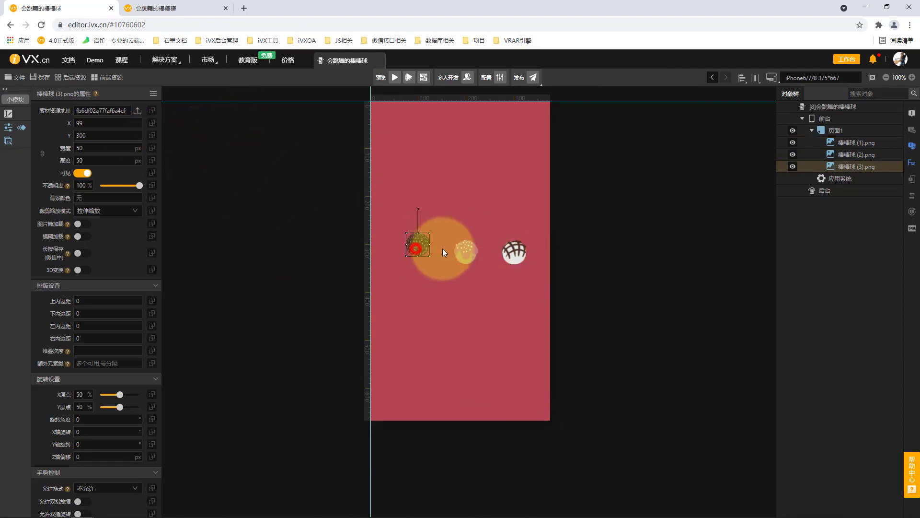
pyautogui.click(515, 253)
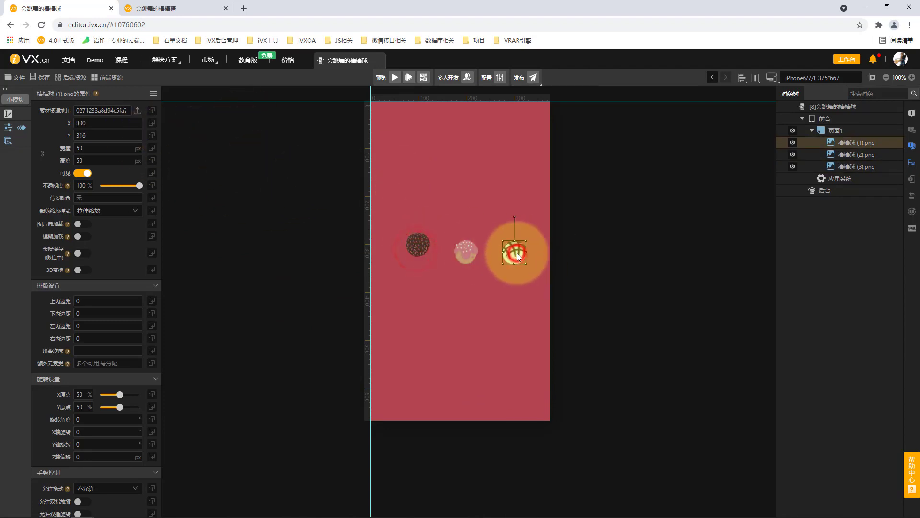
pyautogui.click(424, 246)
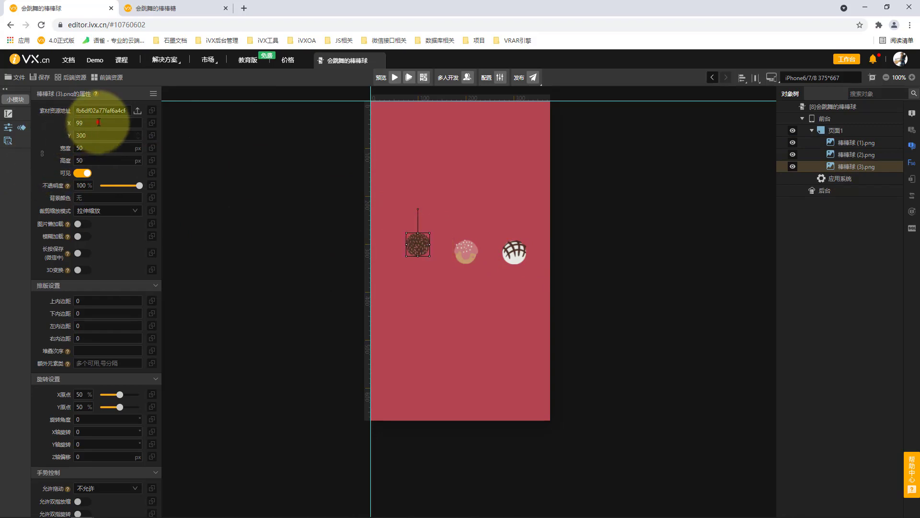
pyautogui.write('87')
pyautogui.click(222, 168)
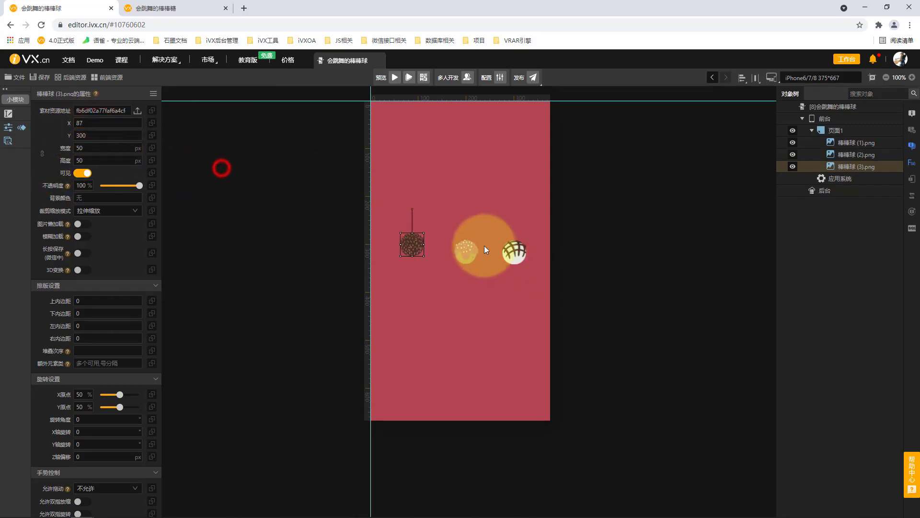
# Set the X position of the middle ball 棒棒球 (2).png to 187.
pyautogui.click(468, 251)
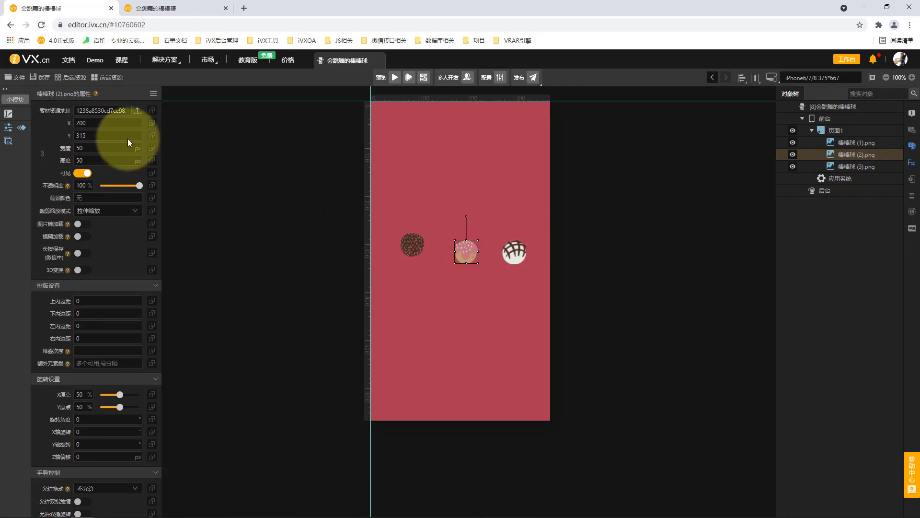
pyautogui.click(112, 123)
pyautogui.write('187')
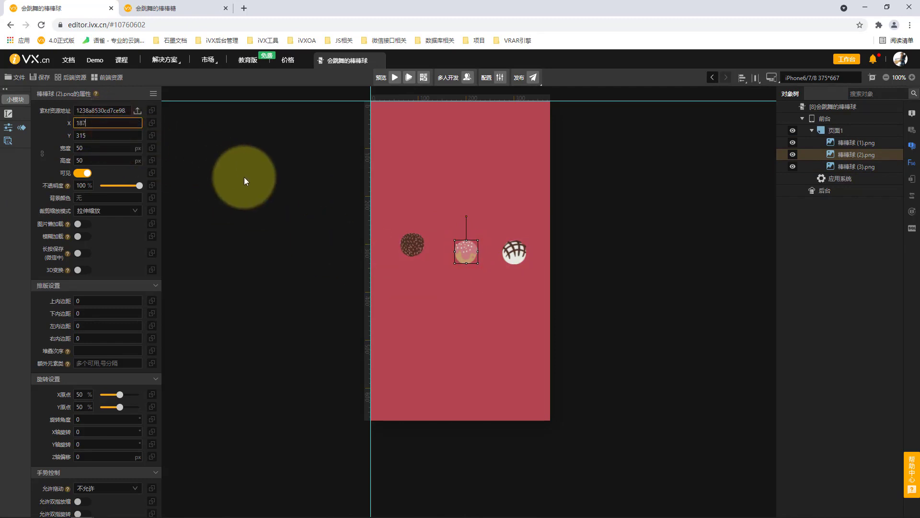
pyautogui.click(243, 177)
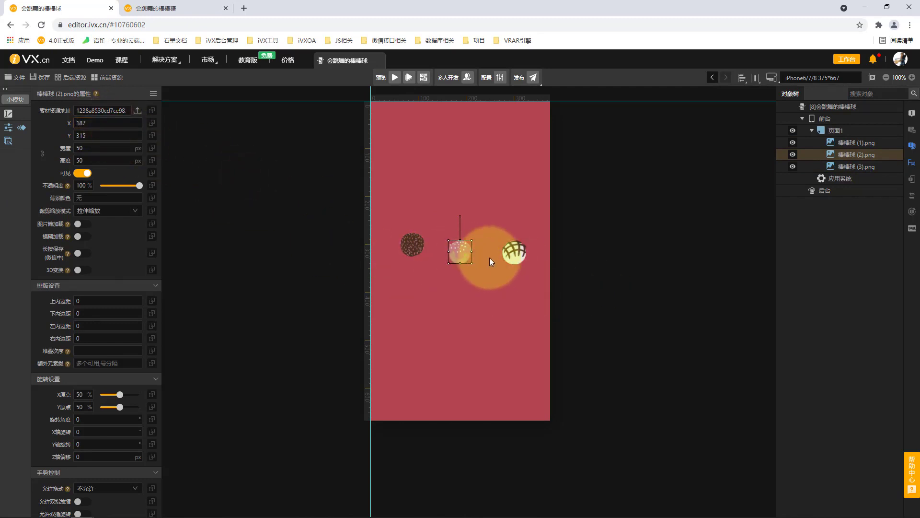
# Set the X position of the white ball 棒棒球 (1).png to 287.
pyautogui.click(520, 253)
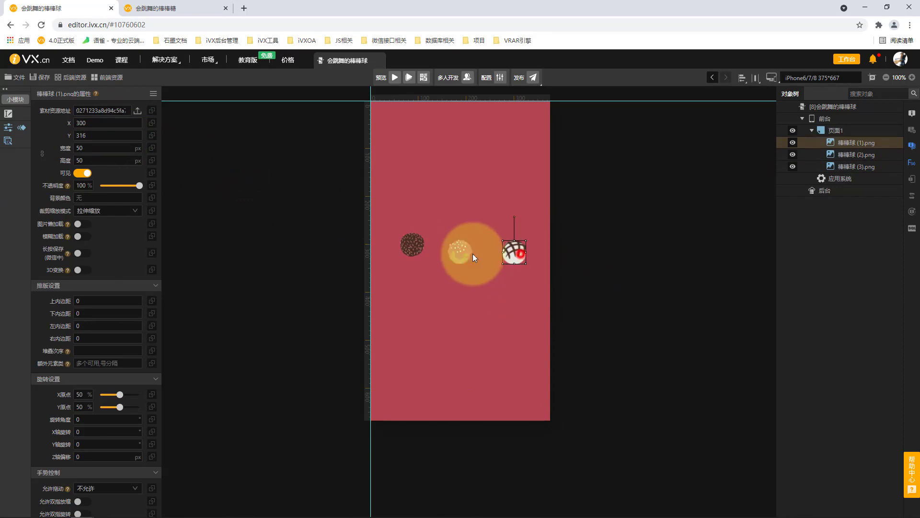
pyautogui.click(104, 120)
pyautogui.write('287')
pyautogui.click(323, 188)
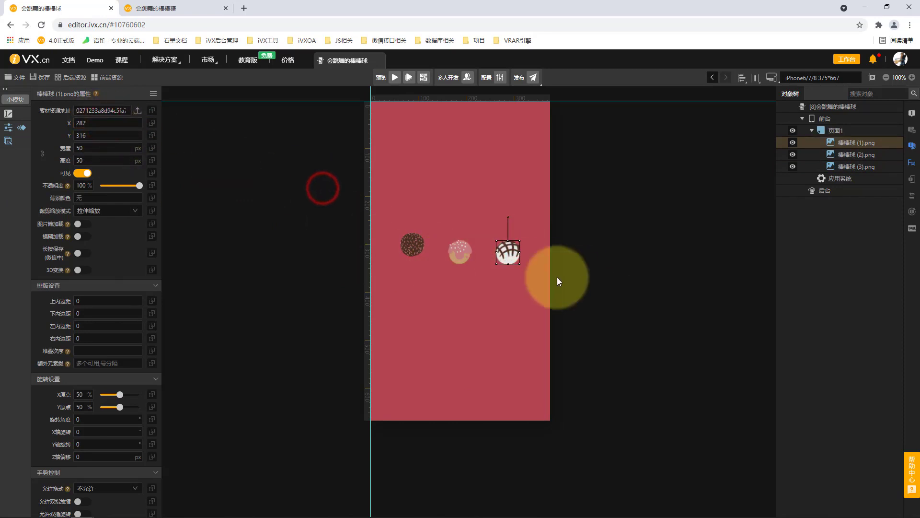
# Set the Y position of the middle ball 棒棒球 (2).png and the white ball 棒棒球 (1).png to 300.
pyautogui.click(494, 261)
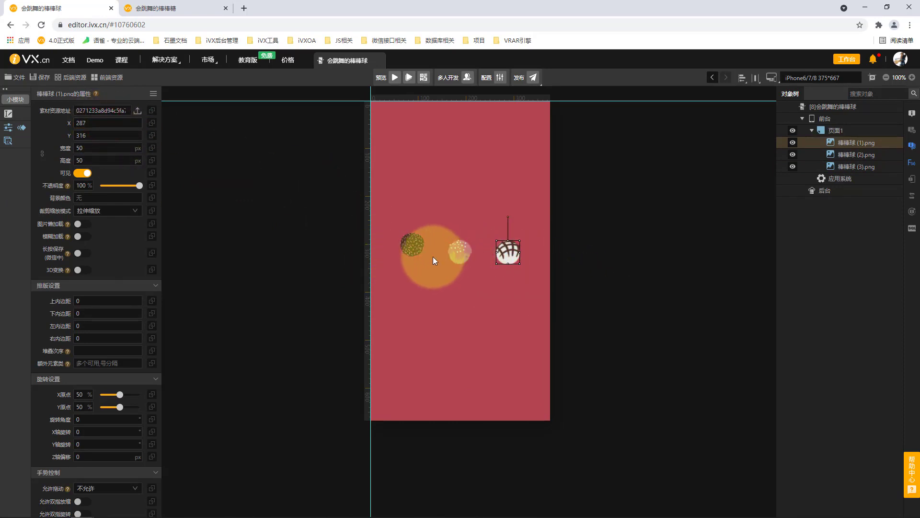
pyautogui.click(416, 245)
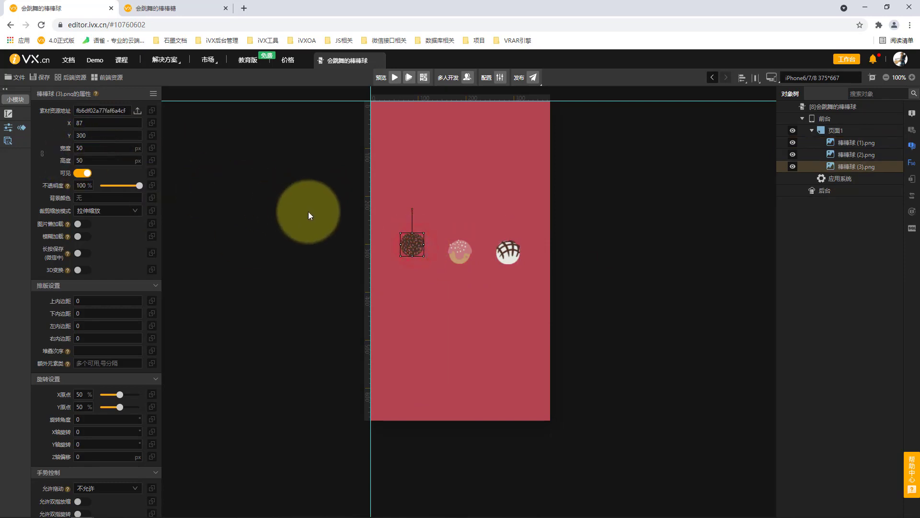
pyautogui.click(460, 252)
pyautogui.write('300')
pyautogui.click(253, 168)
pyautogui.click(504, 251)
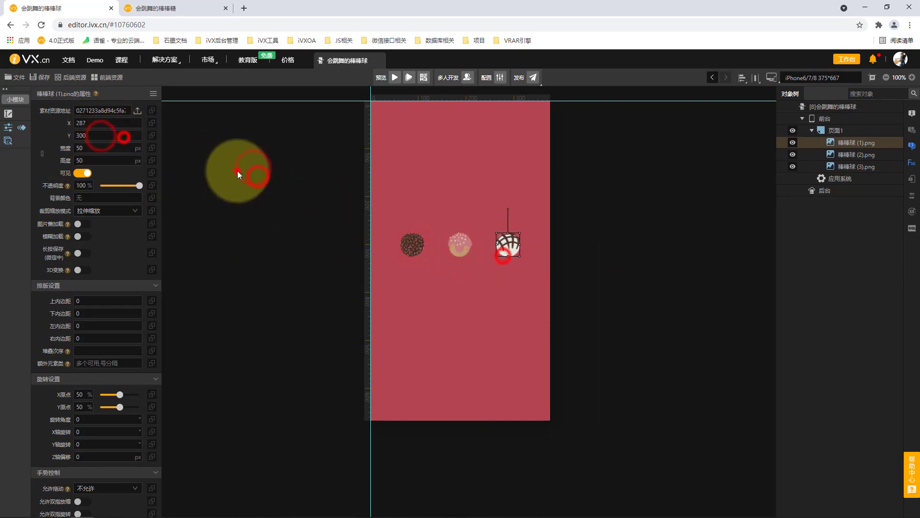
# Check each ball's properties and view the ball motion in the finished 会跳舞的棒棒糖 example.
pyautogui.click(865, 166)
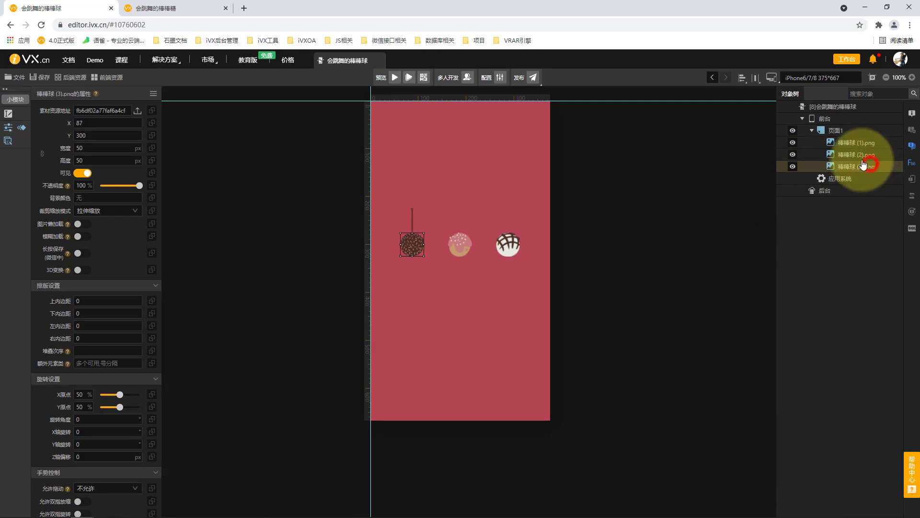
pyautogui.click(859, 154)
pyautogui.click(858, 143)
pyautogui.click(859, 166)
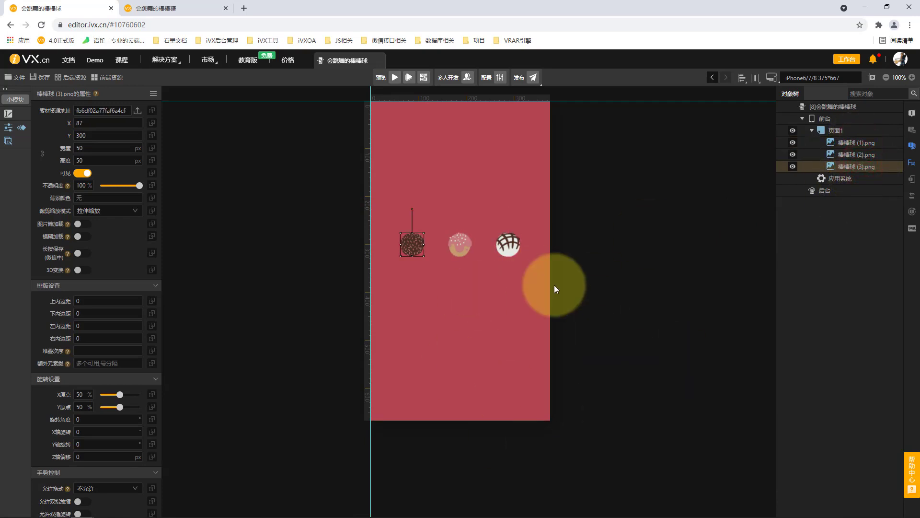
pyautogui.click(187, 9)
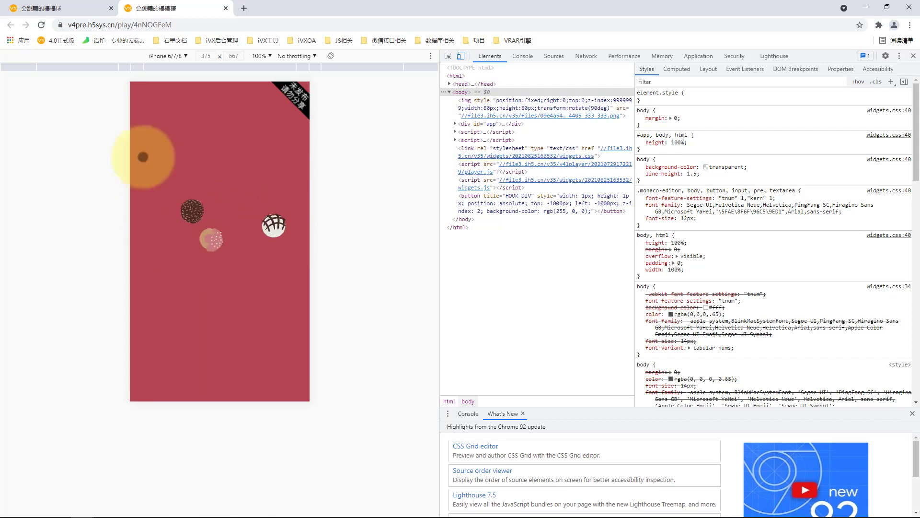
# Return to the 会跳舞的棒棒球 editor and give 棒棒球 (3).png a track with a keyframe at 0 s.
pyautogui.click(65, 9)
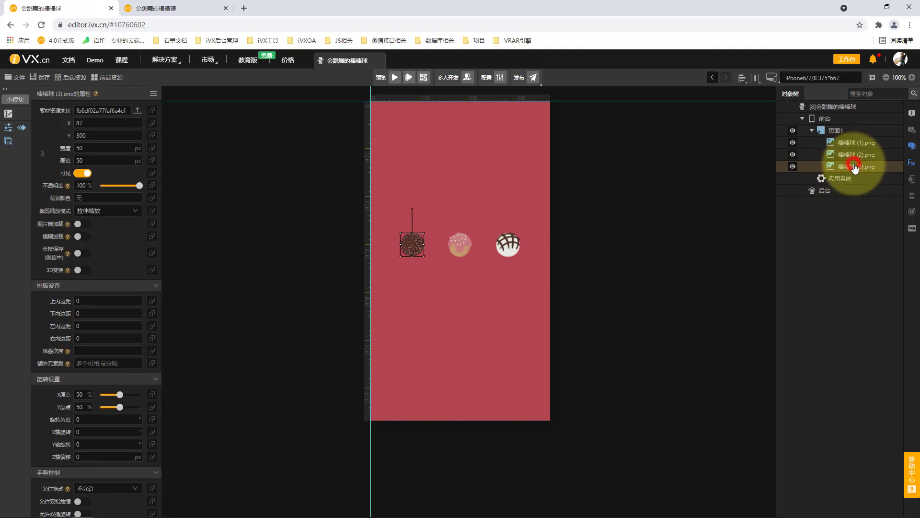
pyautogui.click(10, 129)
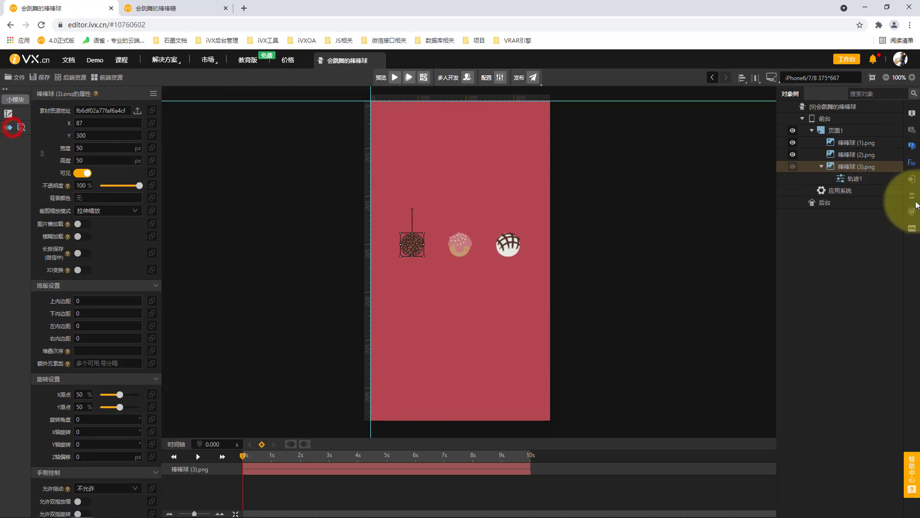
pyautogui.click(263, 445)
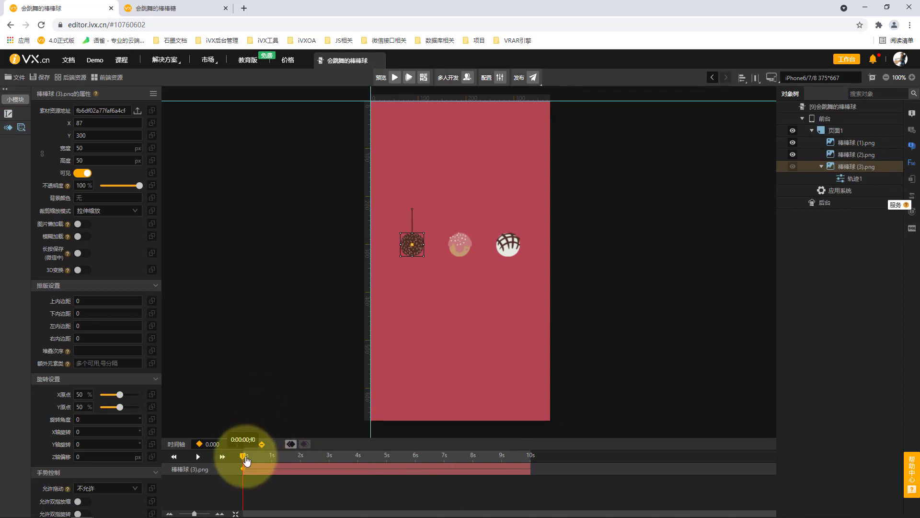
# Add a keyframe at 0.5 s to the track of 棒棒球 (3).png.
pyautogui.moveTo(244, 456); pyautogui.dragTo(256, 457)
pyautogui.click(213, 444)
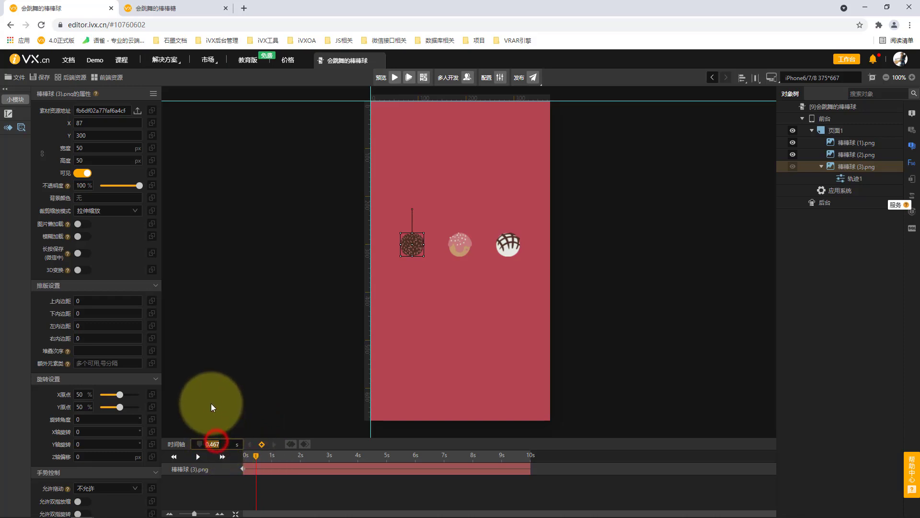
pyautogui.write('0.5')
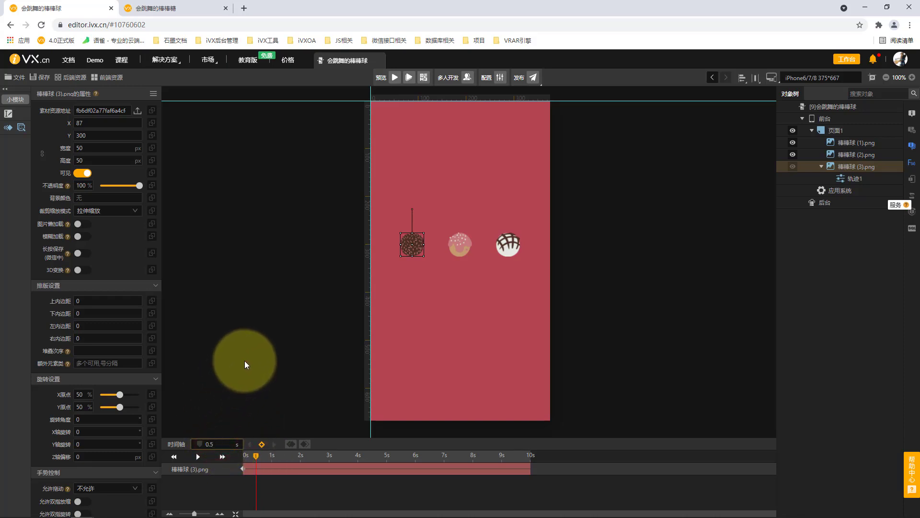
pyautogui.click(245, 364)
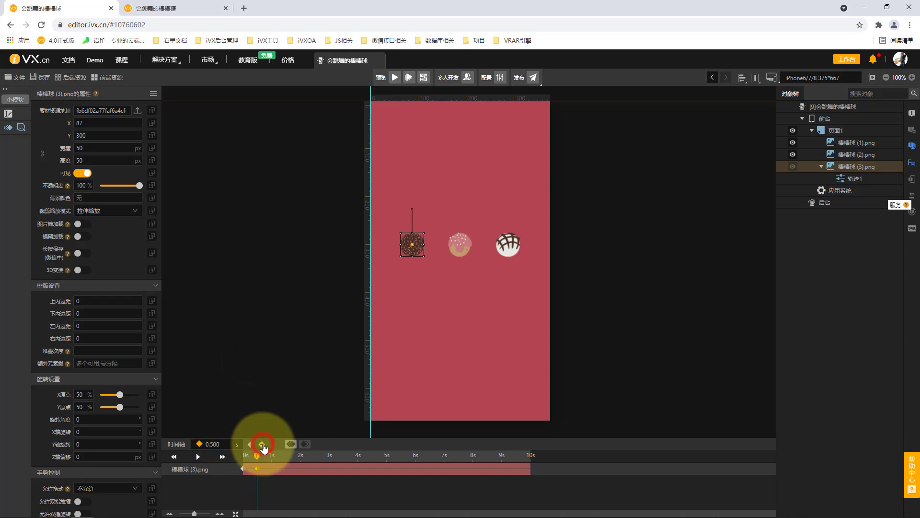
pyautogui.click(262, 444)
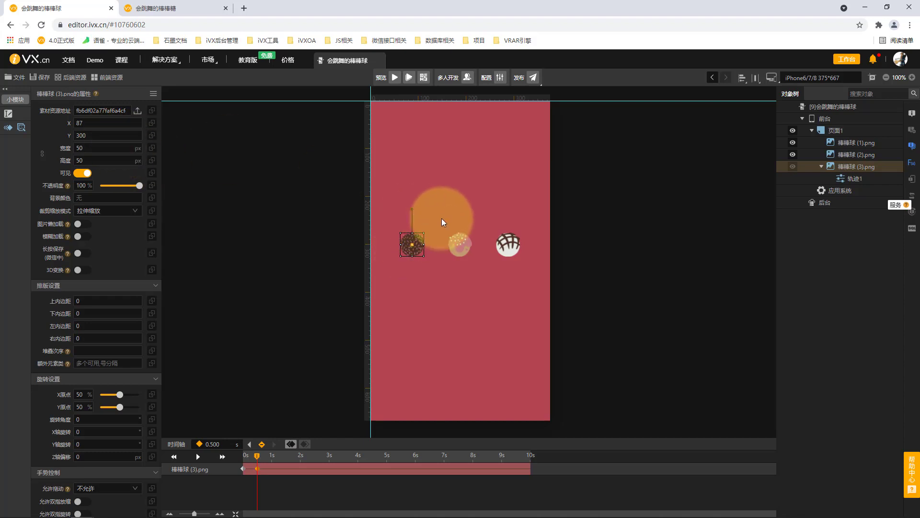
# Position the chocolate ball at X 137, Y 250 in the 0.5 s keyframe.
pyautogui.click(102, 135)
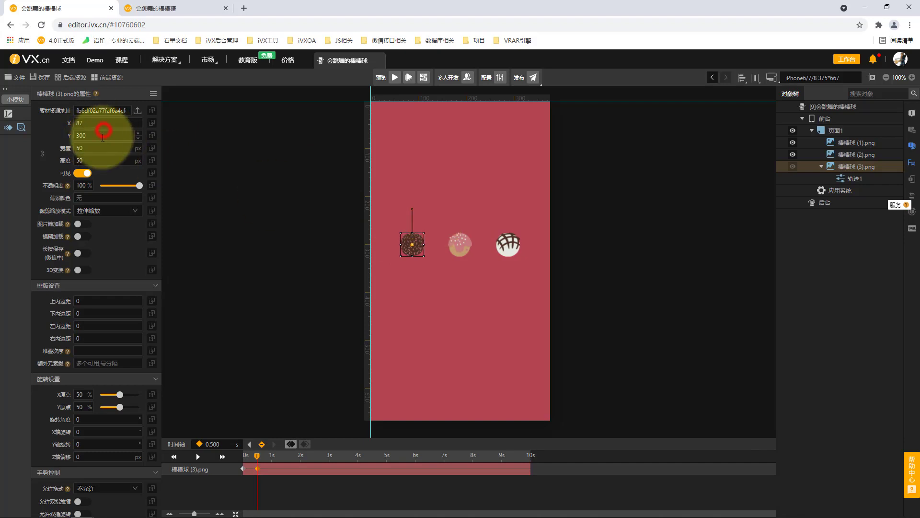
pyautogui.write('250')
pyautogui.click(232, 169)
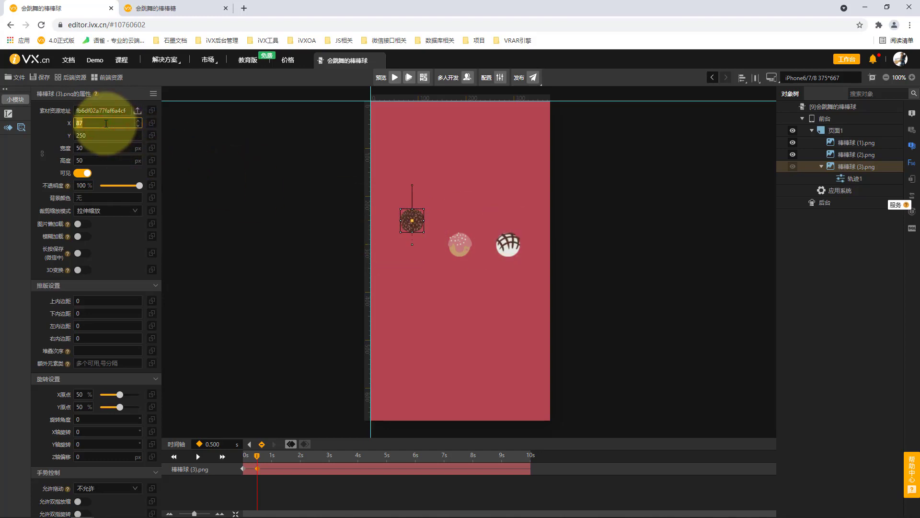
pyautogui.click(106, 123)
pyautogui.write('137')
pyautogui.click(278, 173)
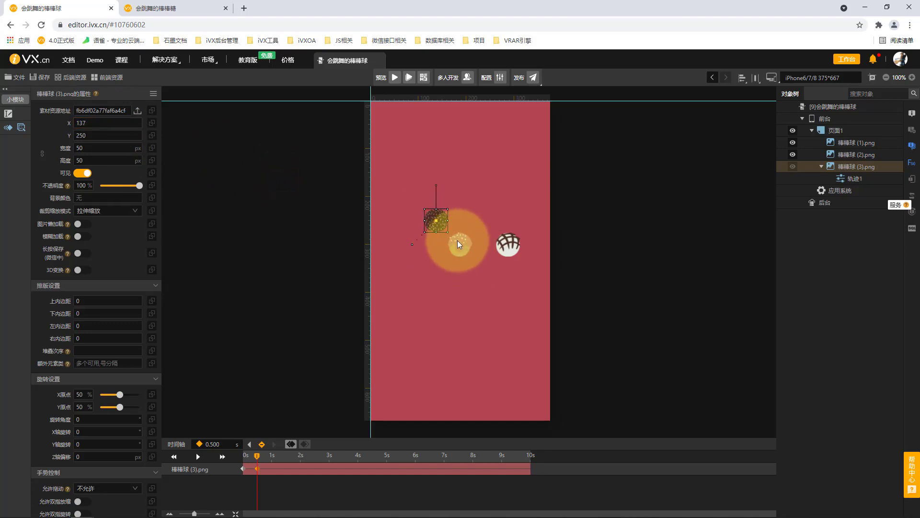
# Add a keyframe at 1 s to the chocolate ball's track.
pyautogui.moveTo(257, 456); pyautogui.dragTo(270, 458)
pyautogui.moveTo(272, 461); pyautogui.dragTo(274, 459)
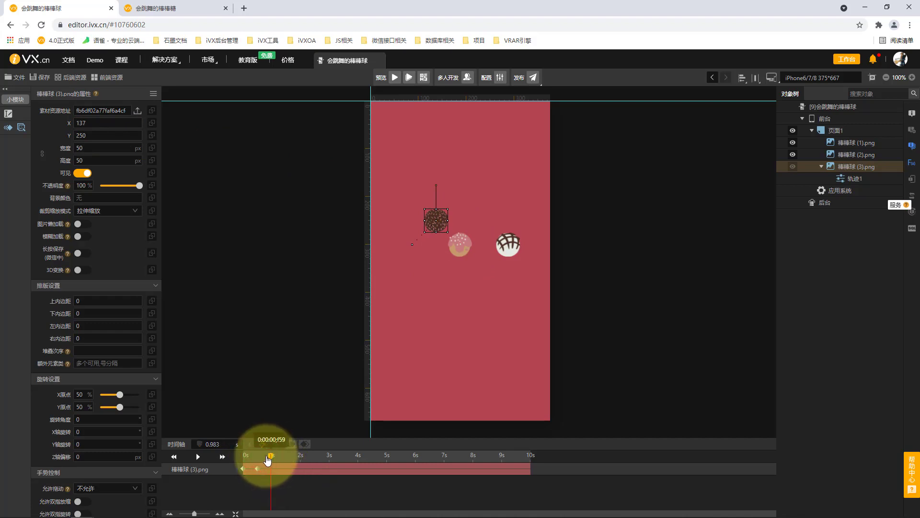
pyautogui.click(213, 444)
pyautogui.write('1')
pyautogui.click(266, 364)
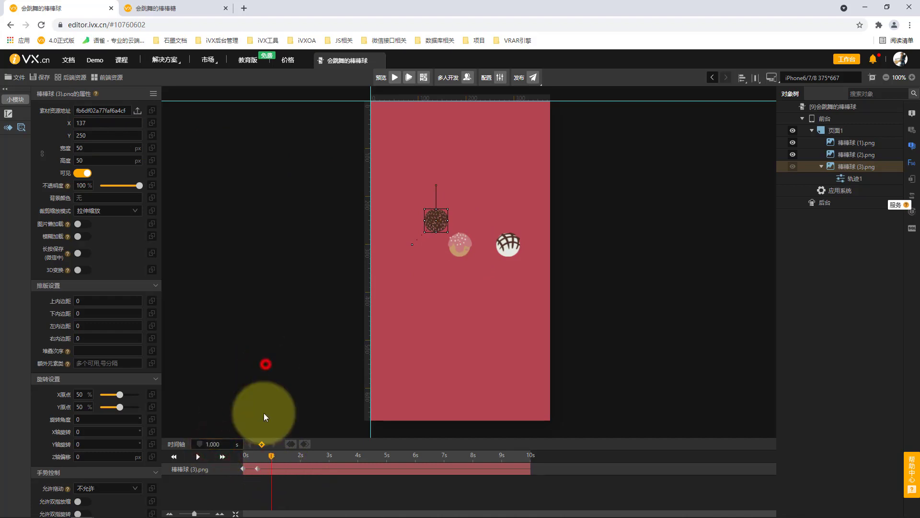
pyautogui.click(263, 445)
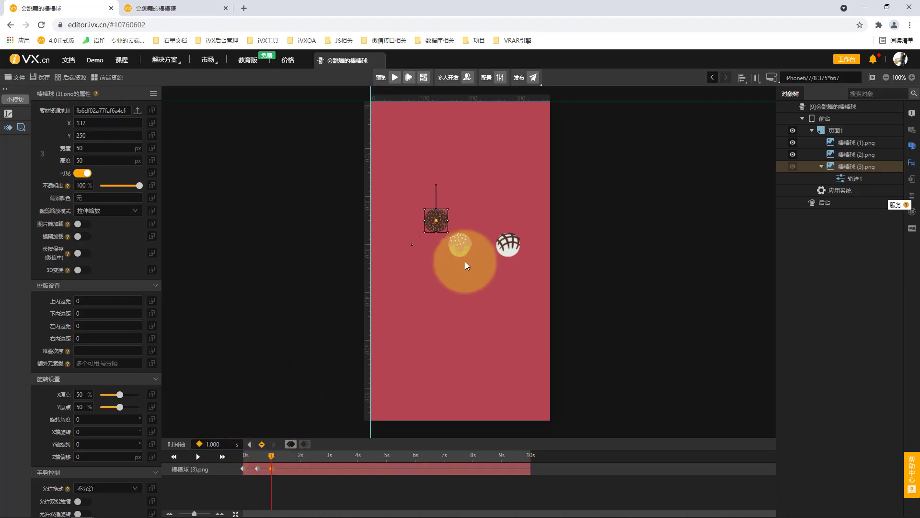
# Position the chocolate ball at X 187, Y 300 in the 1 s keyframe.
pyautogui.click(452, 246)
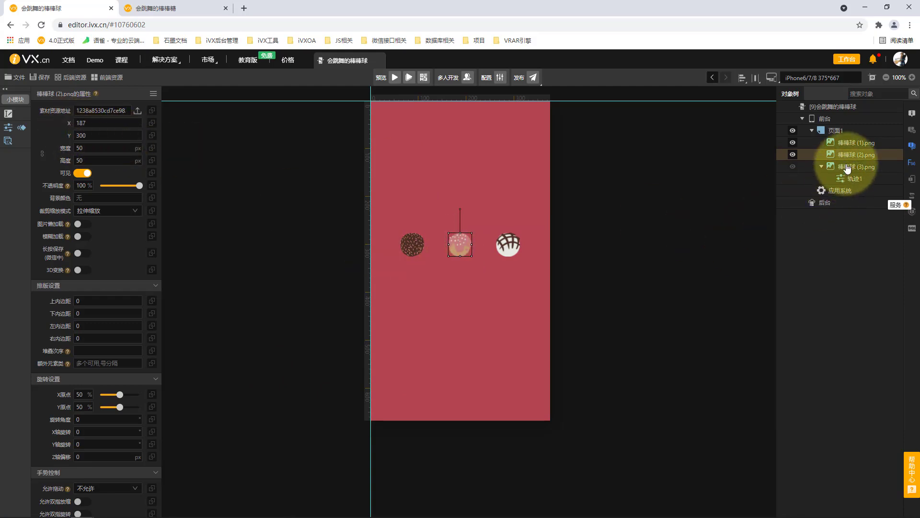
pyautogui.click(853, 179)
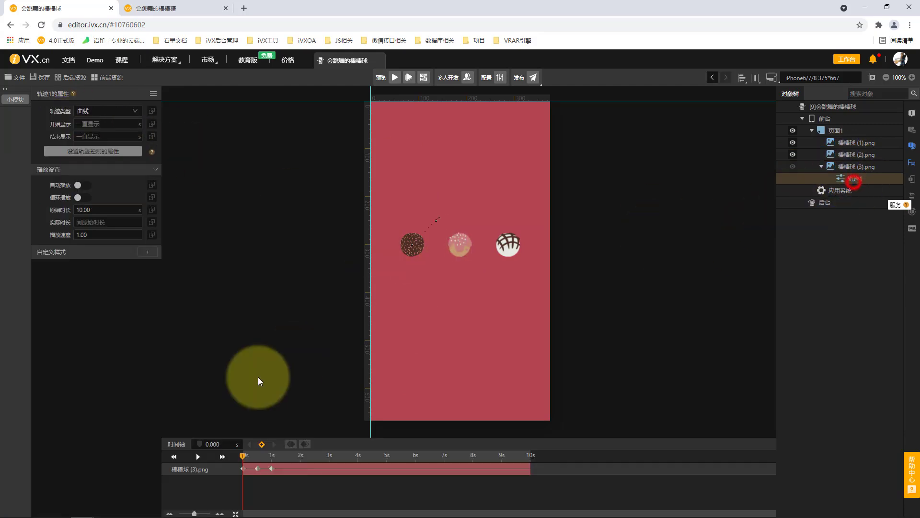
pyautogui.click(272, 468)
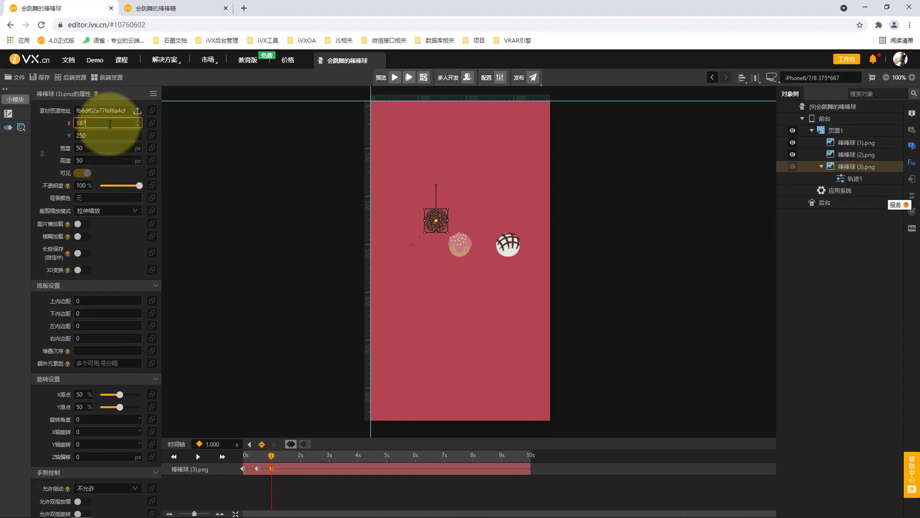
pyautogui.click(203, 144)
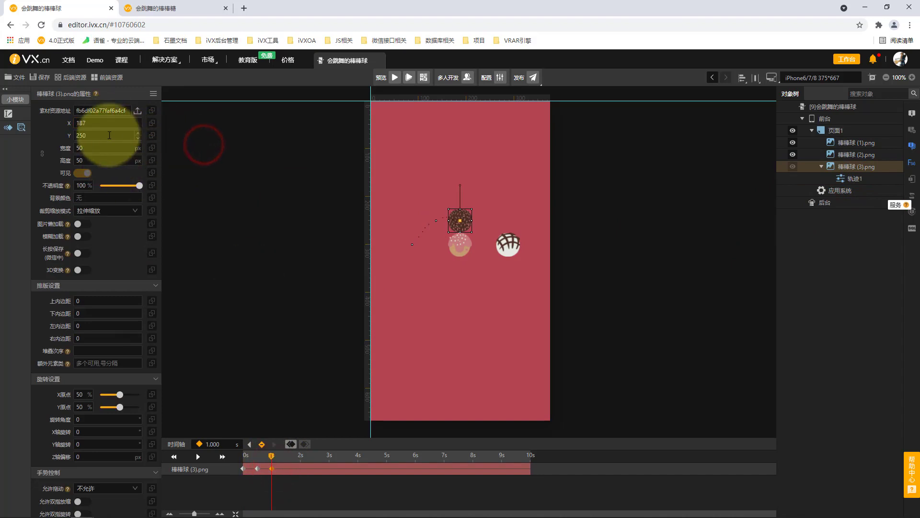
pyautogui.write('300')
pyautogui.click(224, 166)
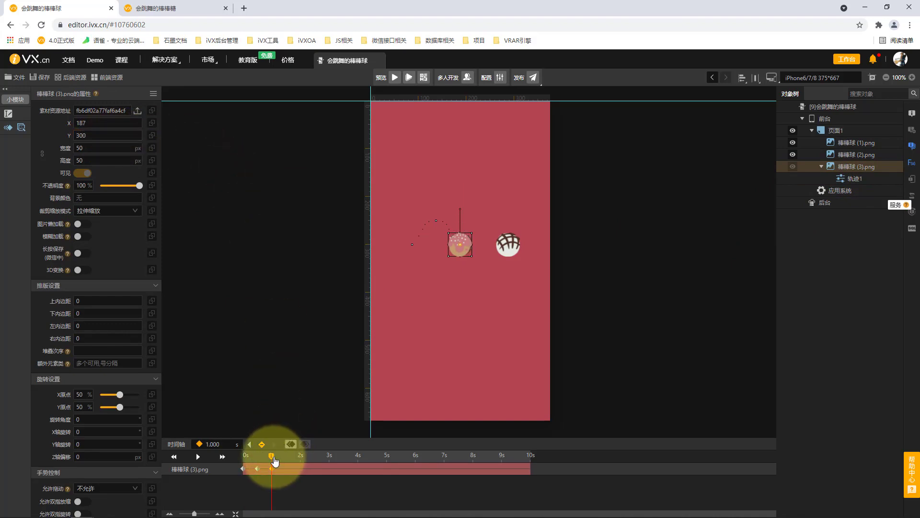
# Scrub through the chocolate ball's motion and change the type of its track 轨迹1 to 直线.
pyautogui.moveTo(274, 461); pyautogui.dragTo(231, 464)
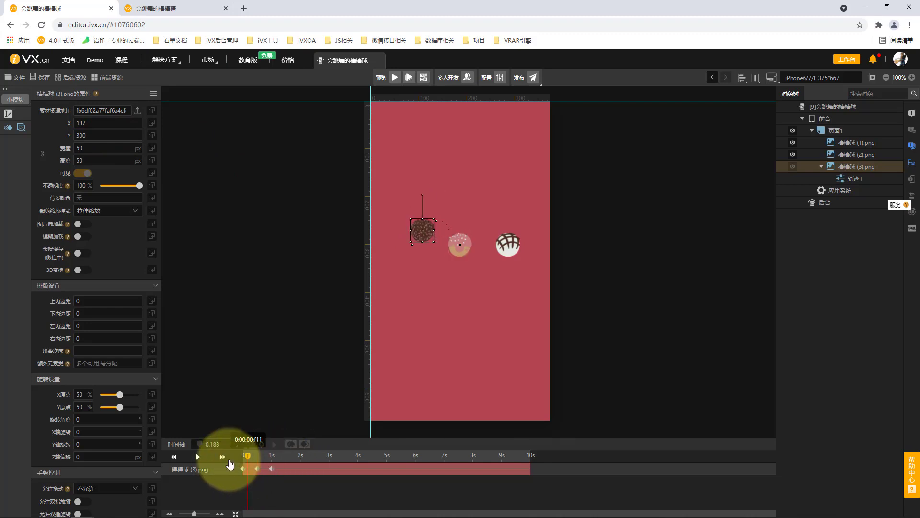
pyautogui.click(855, 179)
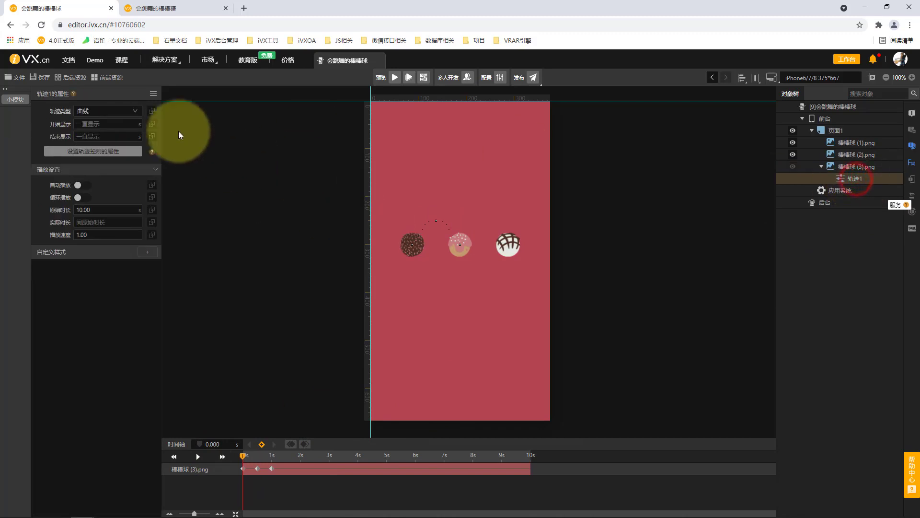
pyautogui.click(102, 114)
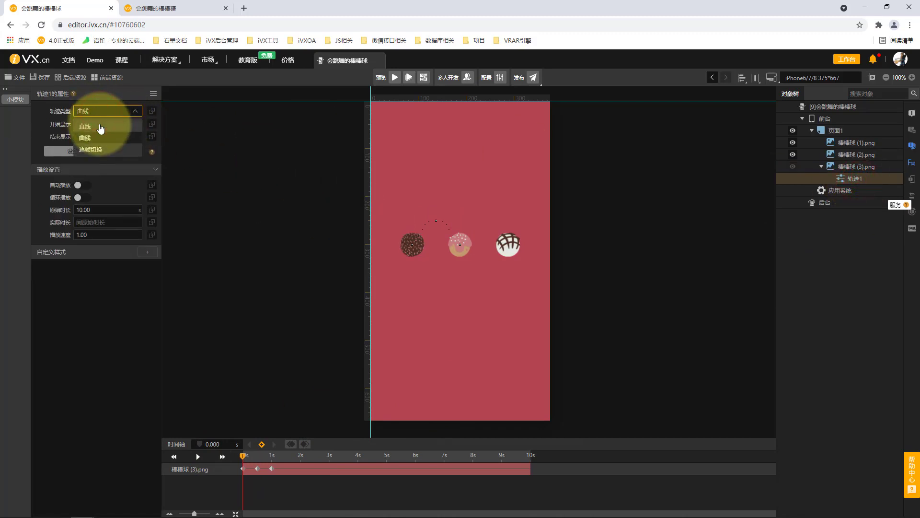
pyautogui.click(100, 126)
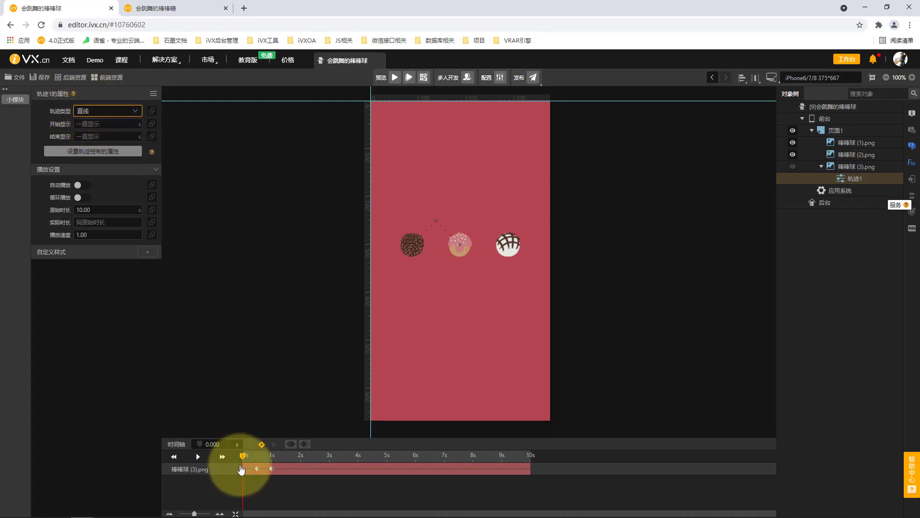
# Add a keyframe at 1.5 s to the track of 棒棒球 (3).png.
pyautogui.moveTo(242, 456); pyautogui.dragTo(286, 456)
pyautogui.click(272, 469)
pyautogui.click(262, 443)
pyautogui.click(220, 441)
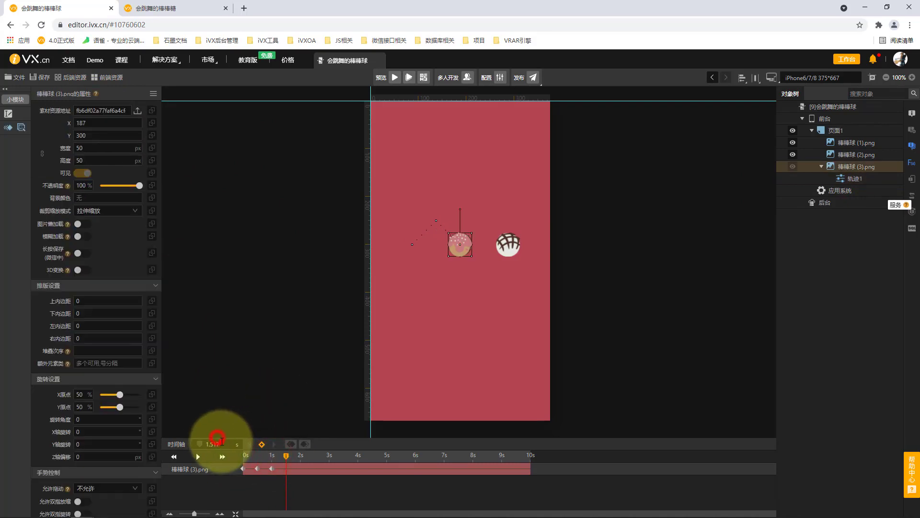
pyautogui.click(238, 370)
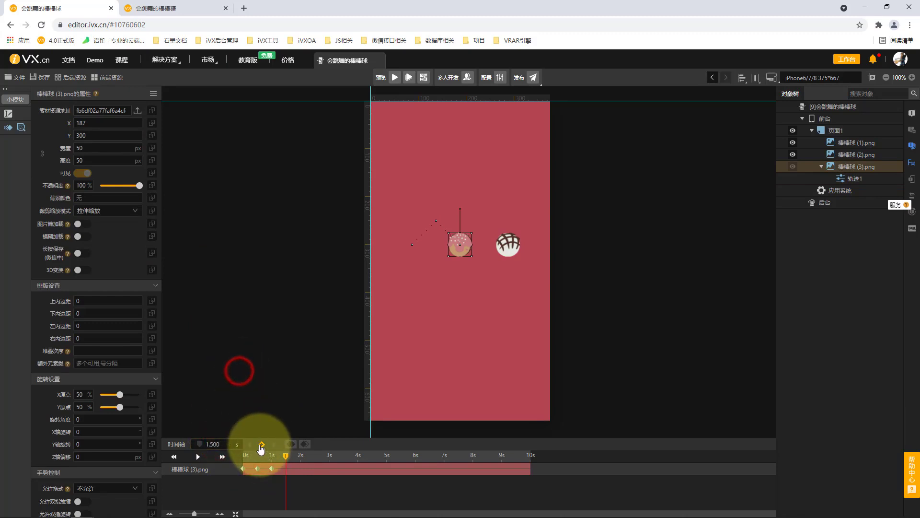
pyautogui.click(262, 445)
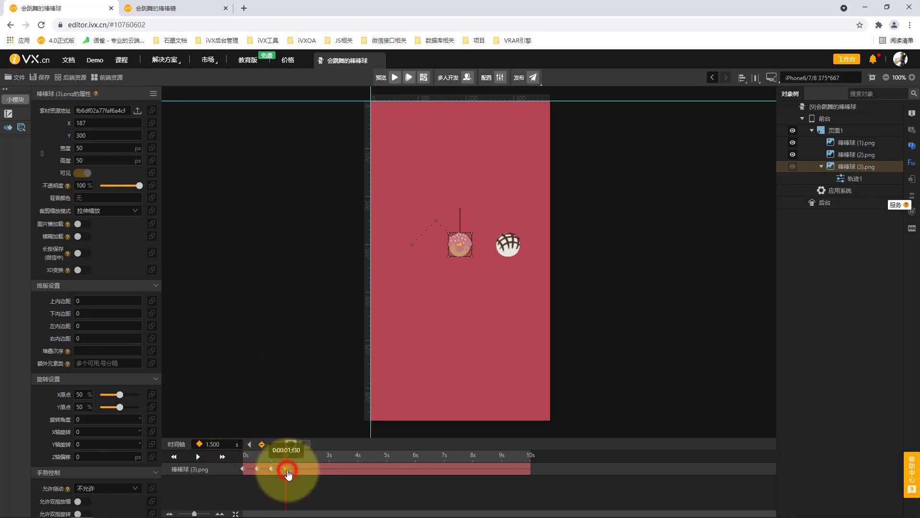
# Set the chocolate ball's Y position to 250 in the 1.5 s keyframe.
pyautogui.doubleClick(103, 136)
pyautogui.write('2')
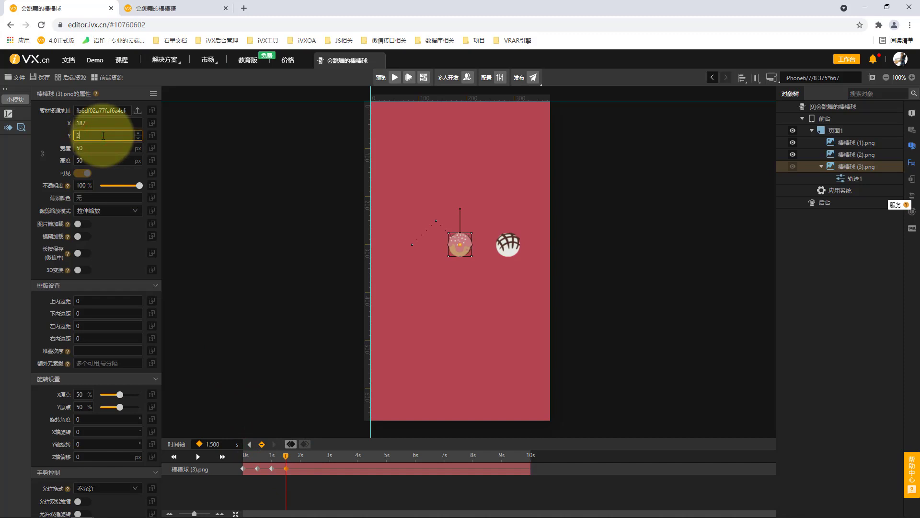
pyautogui.write('50')
pyautogui.click(237, 180)
pyautogui.click(237, 180)
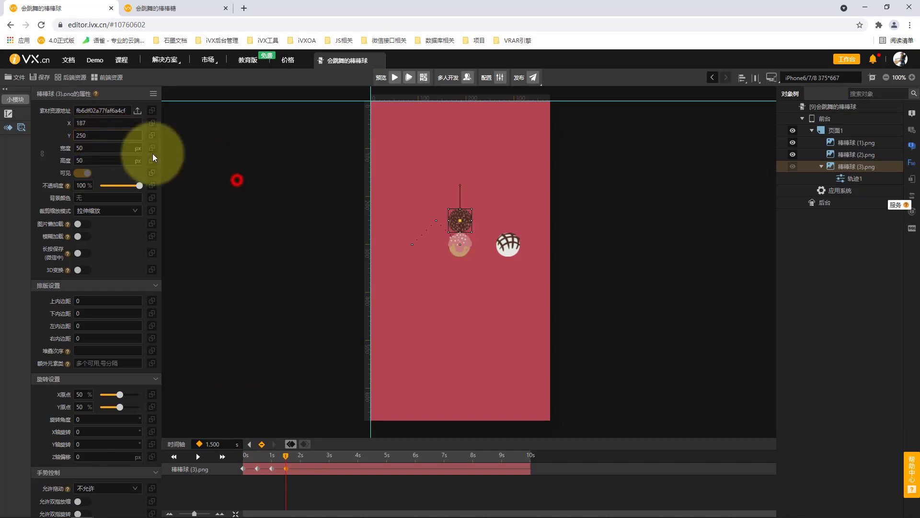
# Set the chocolate ball's X position to 237 in the 1.5 s keyframe.
pyautogui.click(102, 124)
pyautogui.write('237')
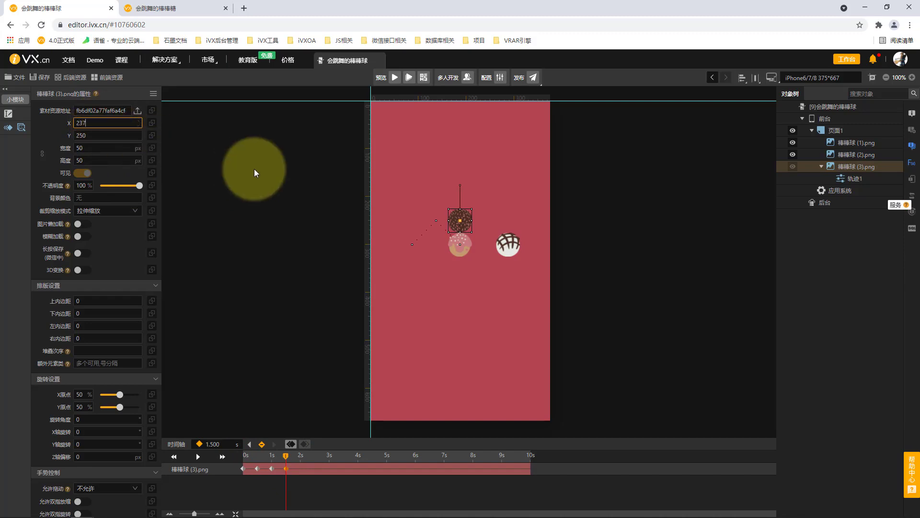
pyautogui.click(254, 169)
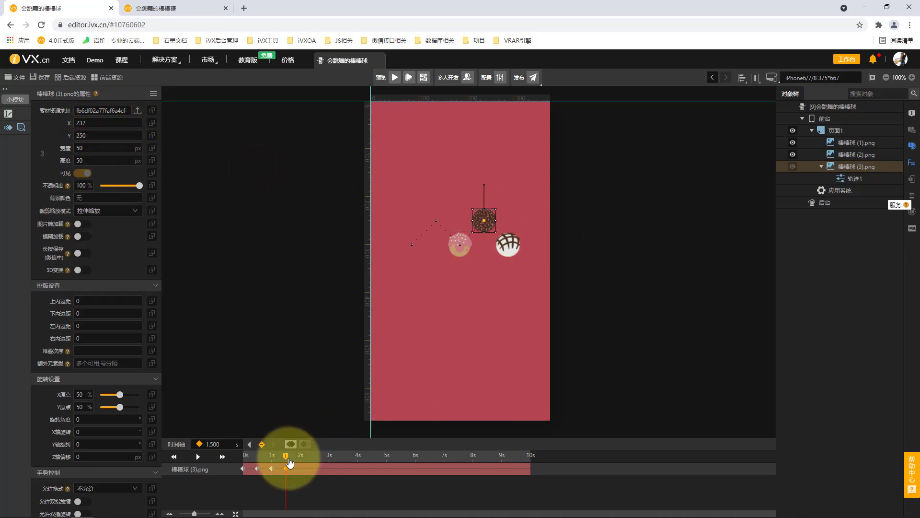
# Add a keyframe at 2 s to the track of 棒棒球 (3).png.
pyautogui.moveTo(288, 456); pyautogui.dragTo(299, 457)
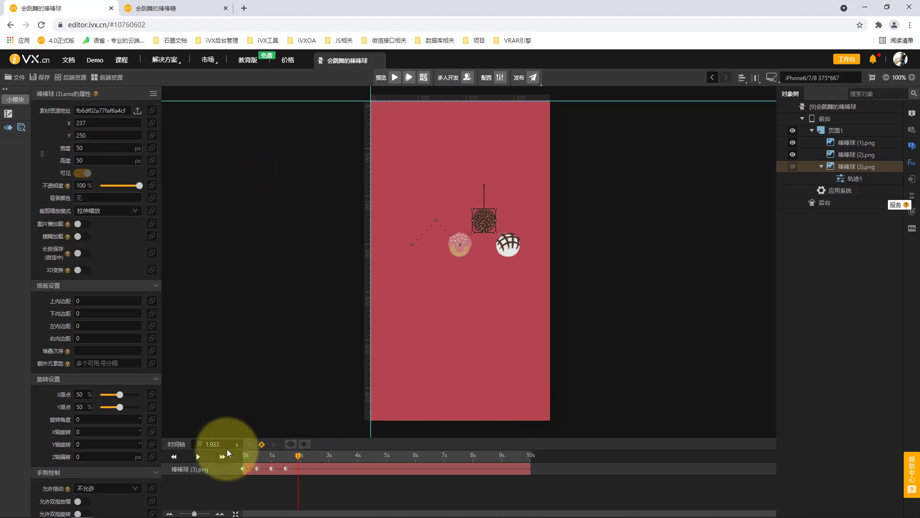
pyautogui.click(212, 444)
pyautogui.write('2')
pyautogui.click(236, 379)
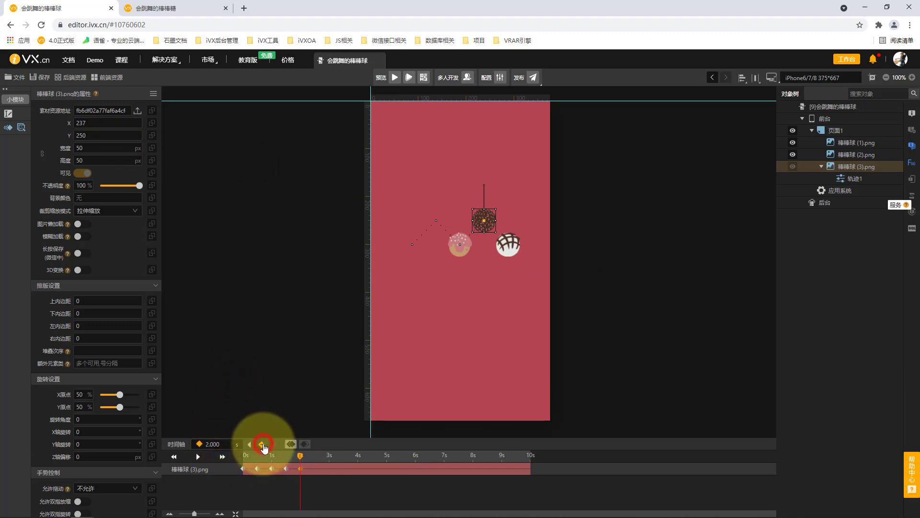
pyautogui.click(262, 444)
# Check the white ball's coordinates and position the chocolate ball at X 287, Y 300 in the 2 s keyframe.
pyautogui.click(510, 247)
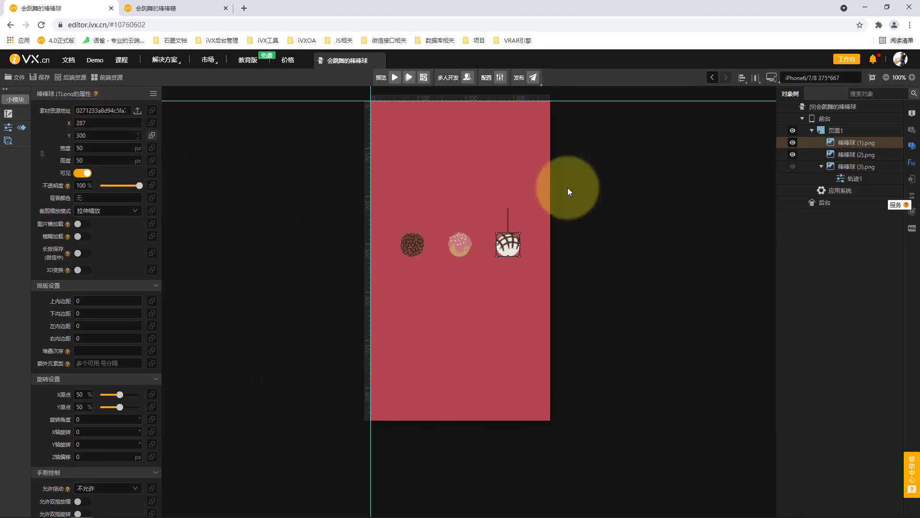
pyautogui.click(855, 179)
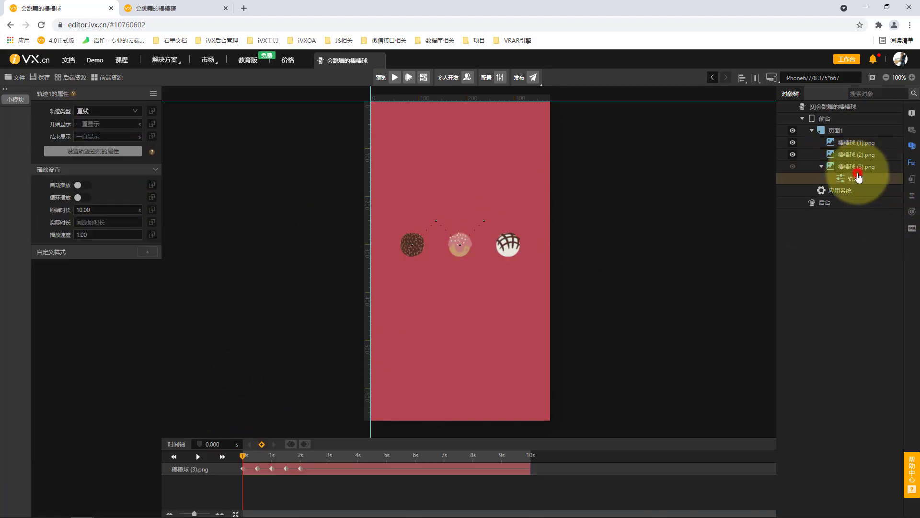
pyautogui.click(301, 469)
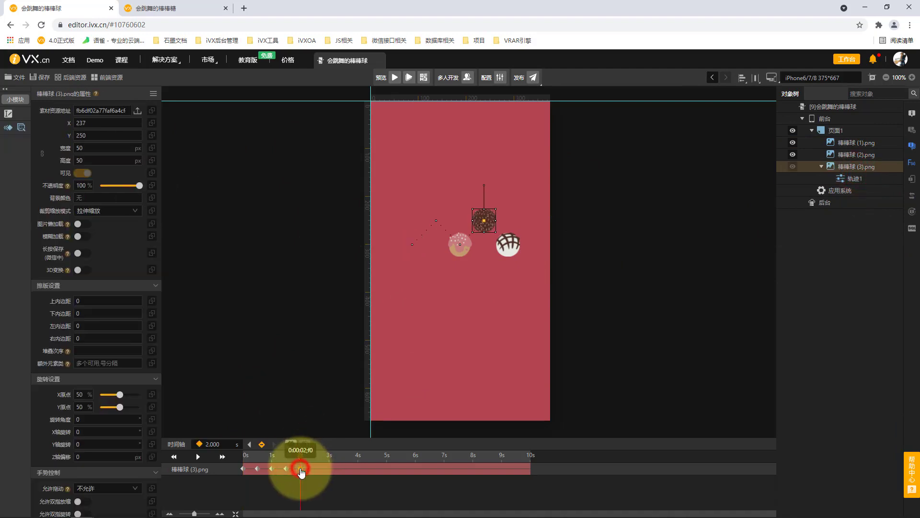
pyautogui.click(108, 120)
pyautogui.write('287')
pyautogui.click(232, 171)
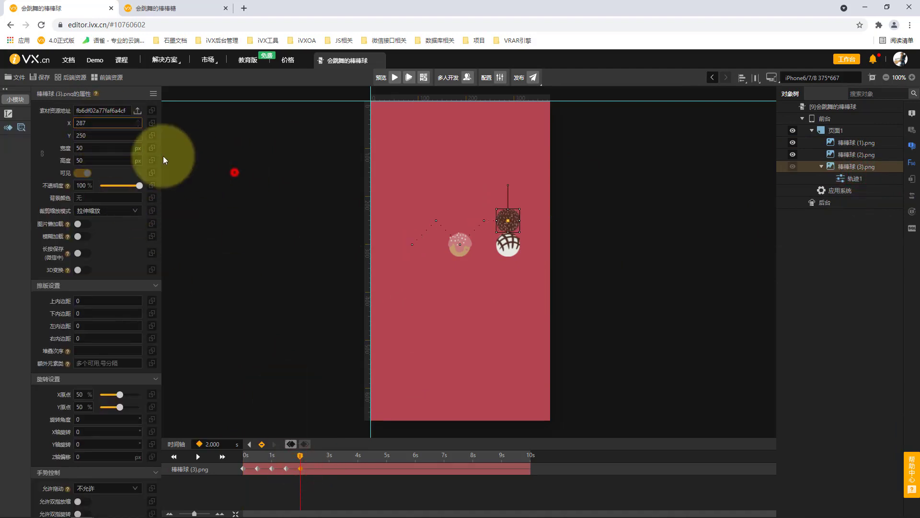
pyautogui.click(110, 135)
pyautogui.write('30')
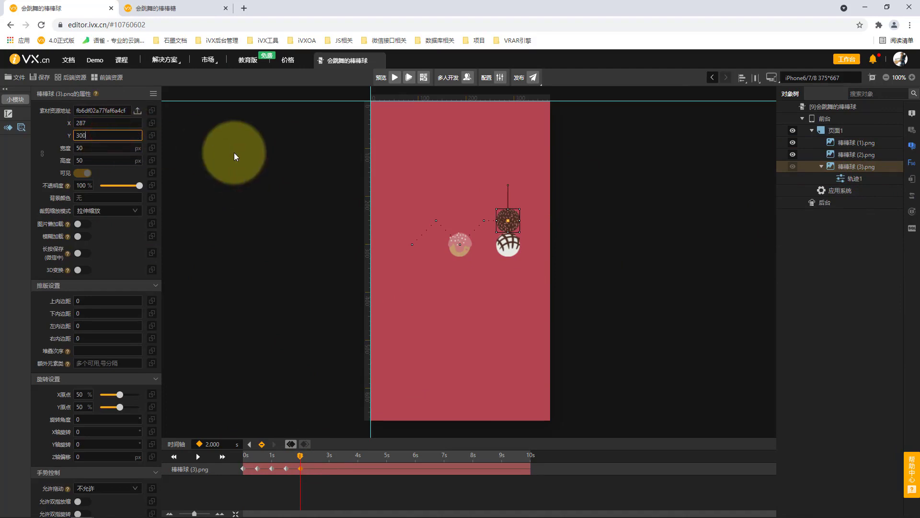
pyautogui.write('0')
pyautogui.click(234, 153)
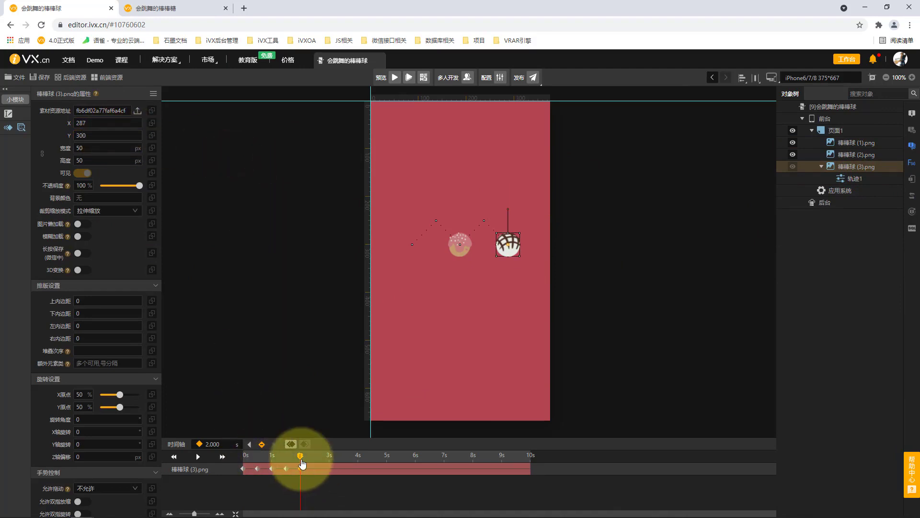
# Review the chocolate ball's position in the 1 s and 1.5 s keyframes relative to the pink ball.
pyautogui.moveTo(300, 456); pyautogui.dragTo(271, 466)
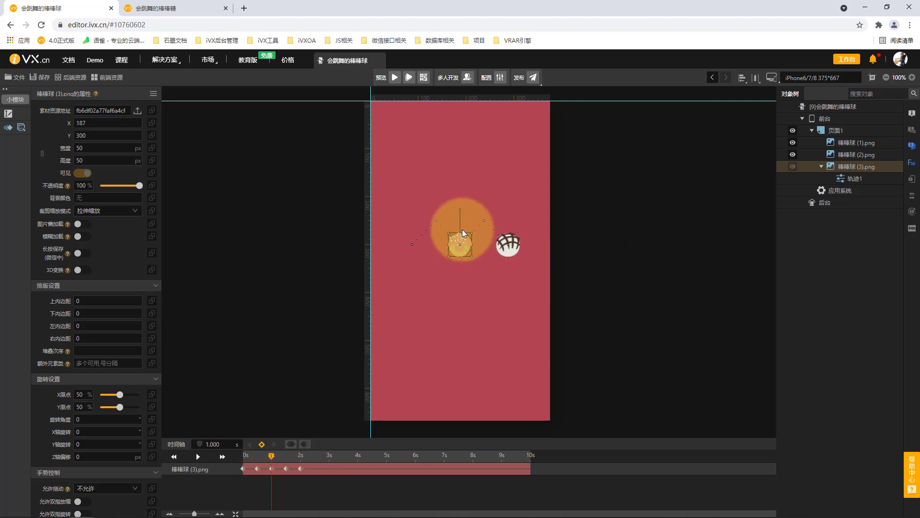
pyautogui.click(459, 255)
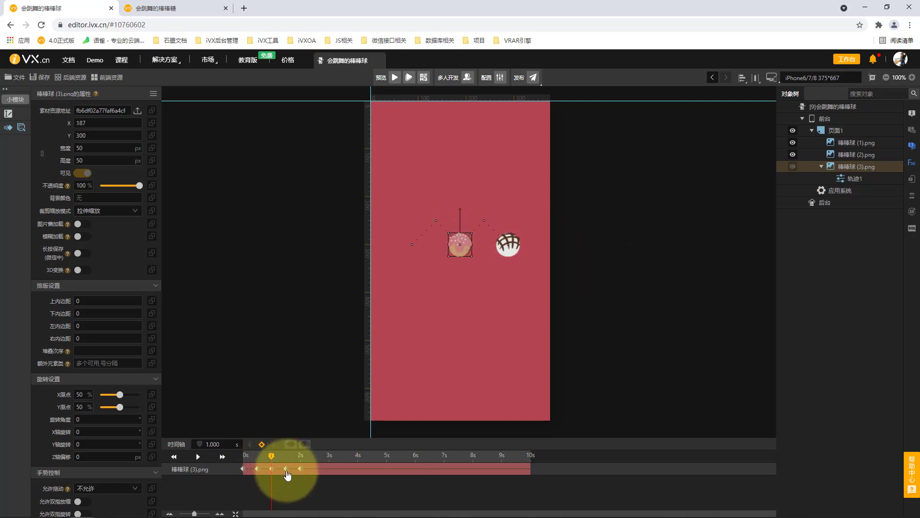
pyautogui.click(286, 468)
pyautogui.click(458, 248)
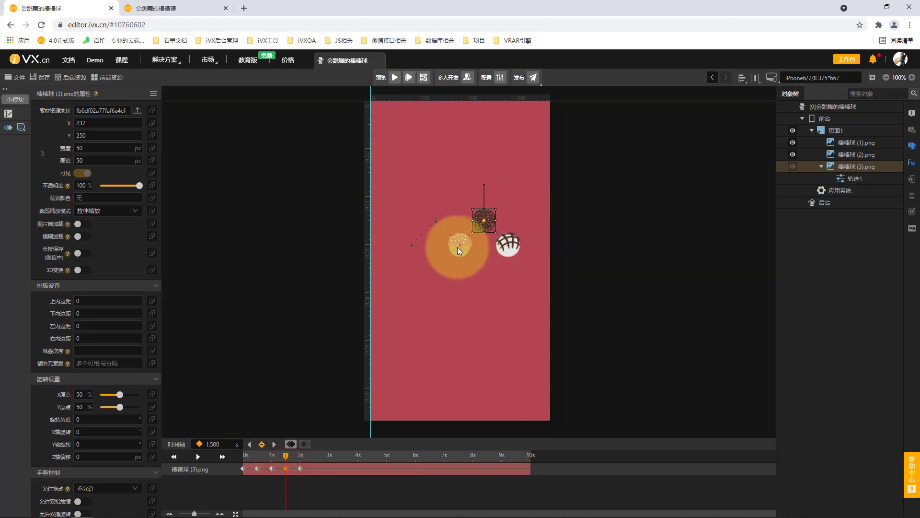
pyautogui.click(271, 468)
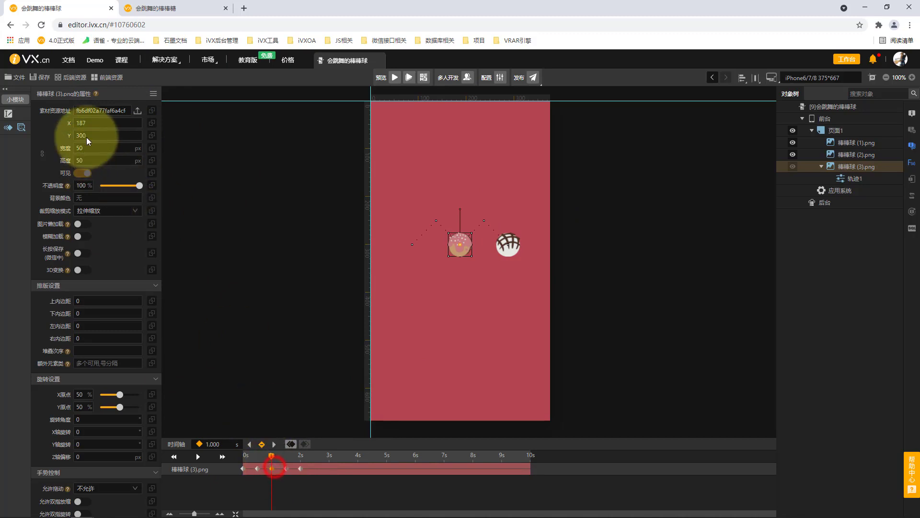
# Position the chocolate ball at X 187, Y 200 in the 1.5 s keyframe.
pyautogui.click(286, 468)
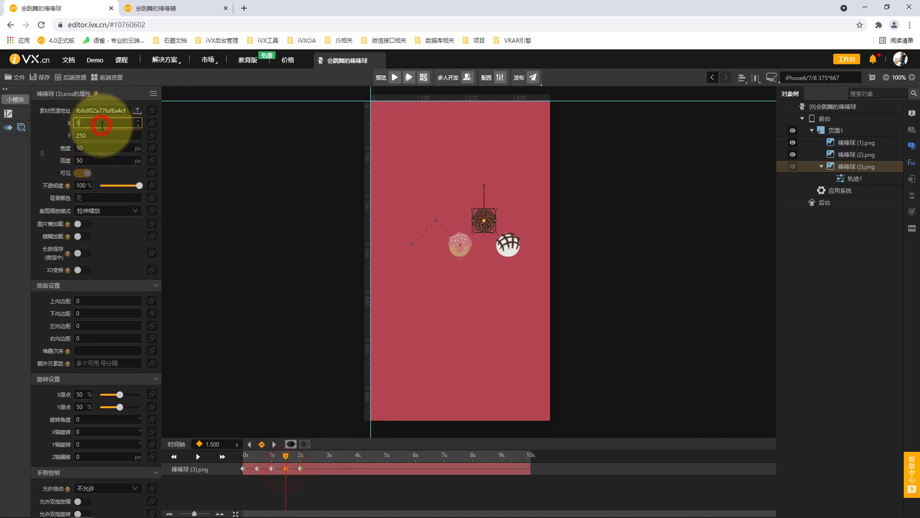
pyautogui.click(102, 126)
pyautogui.write('187')
pyautogui.click(251, 179)
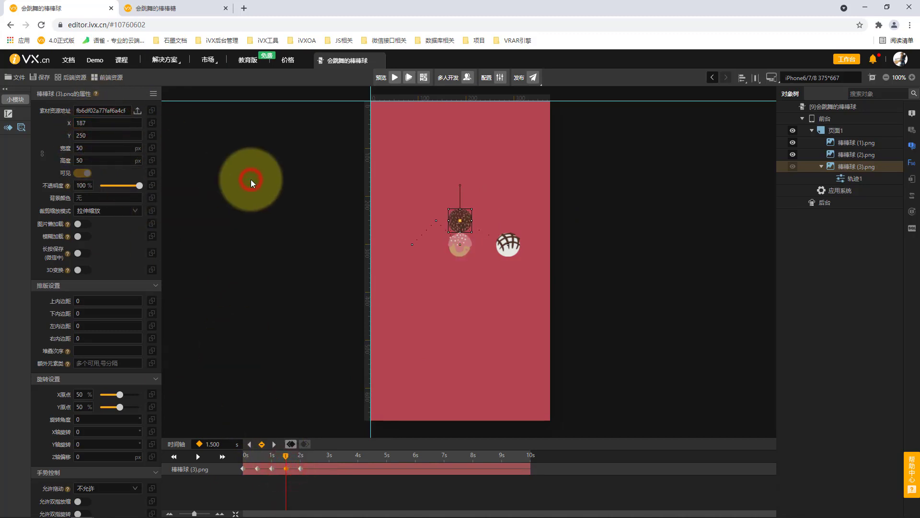
pyautogui.click(97, 135)
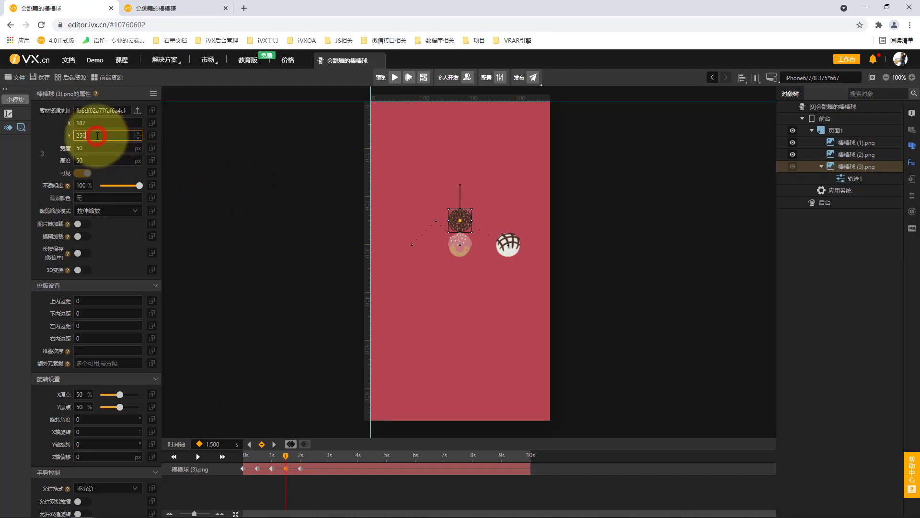
pyautogui.write('200')
pyautogui.click(259, 195)
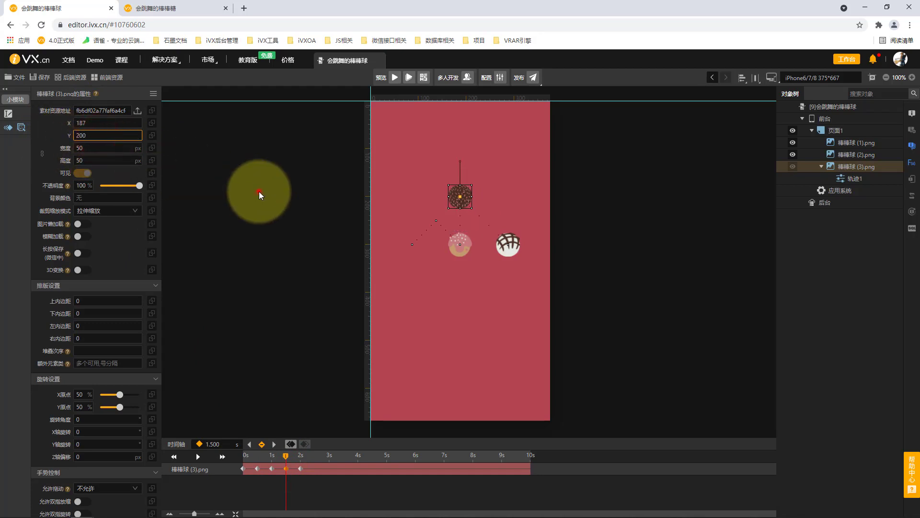
# Delete the 2 s keyframe from the chocolate ball's track.
pyautogui.click(300, 468)
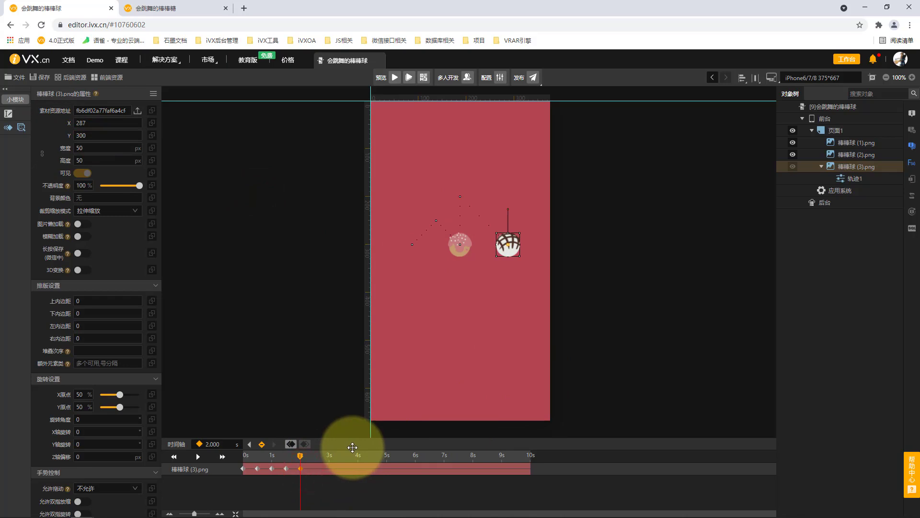
pyautogui.click(271, 468)
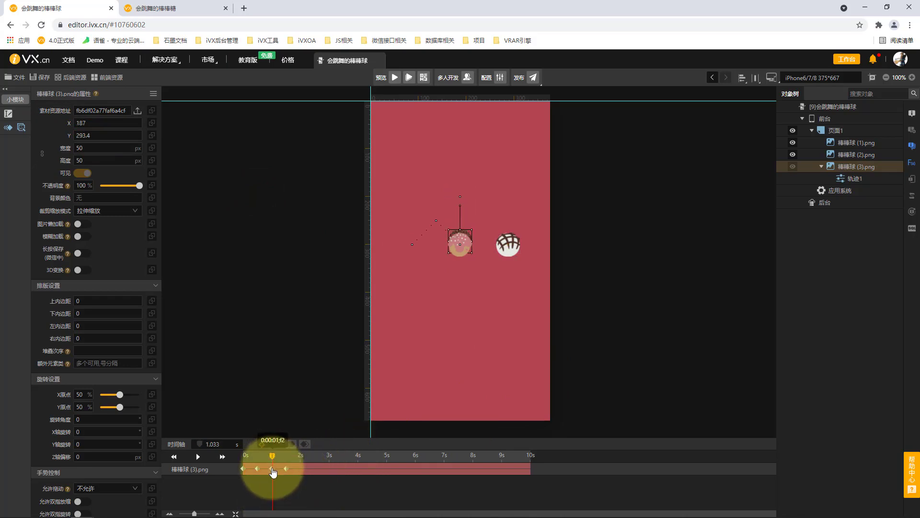
pyautogui.click(263, 376)
pyautogui.moveTo(272, 456); pyautogui.dragTo(300, 457)
# Copy the chocolate ball's 1 s keyframe and paste it at 2 s on the same track.
pyautogui.click(271, 469)
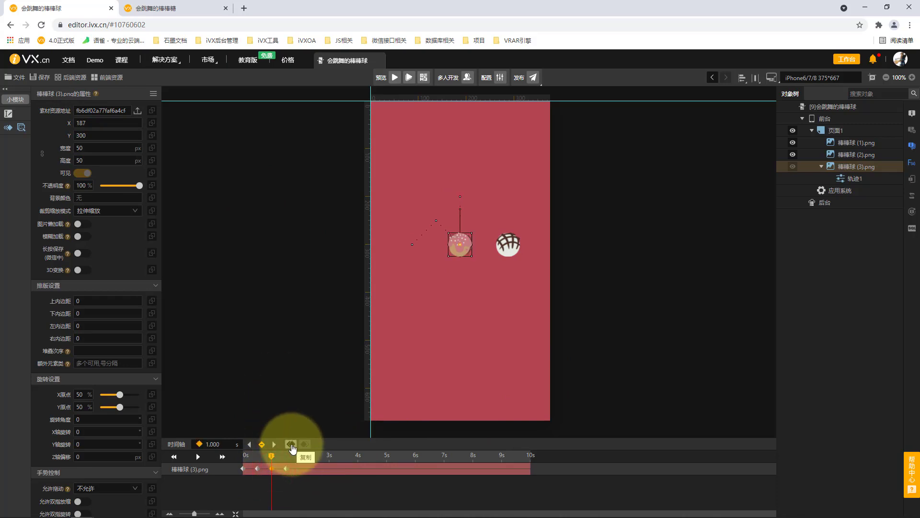
pyautogui.moveTo(272, 455); pyautogui.dragTo(298, 456)
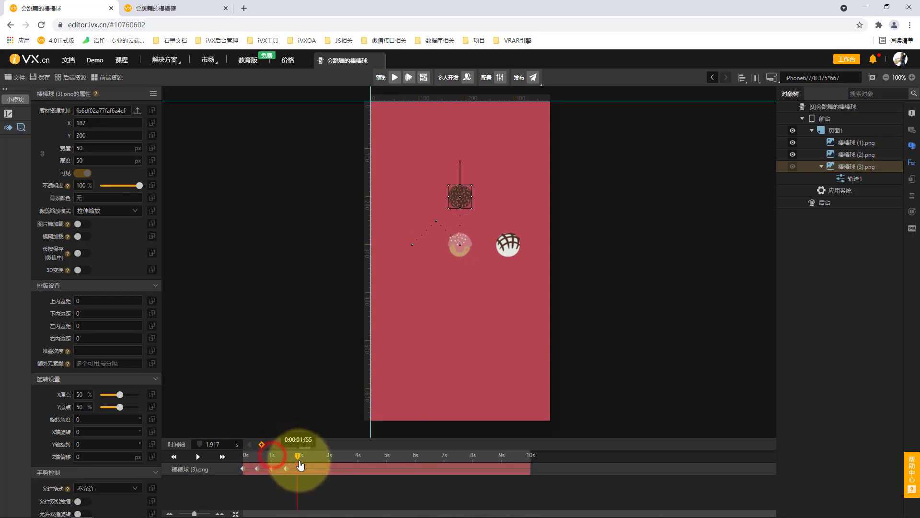
pyautogui.click(224, 444)
pyautogui.write('2')
pyautogui.click(249, 350)
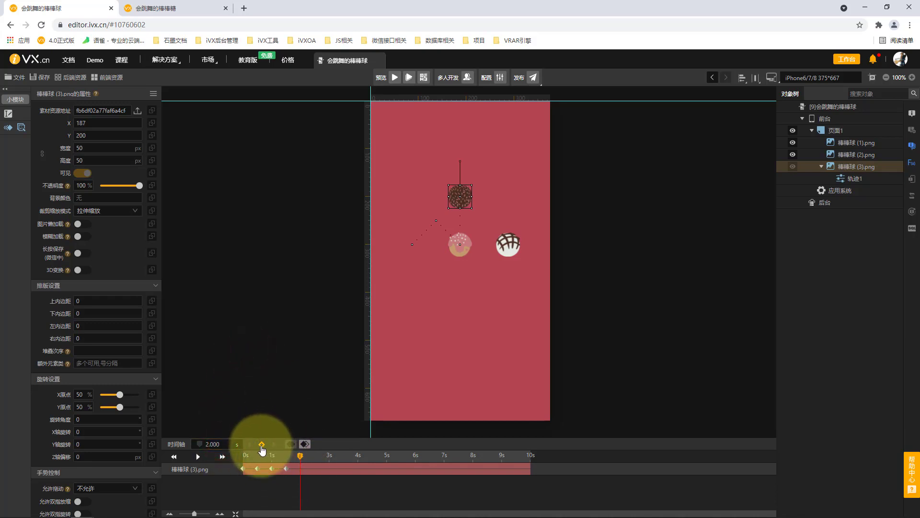
pyautogui.click(305, 445)
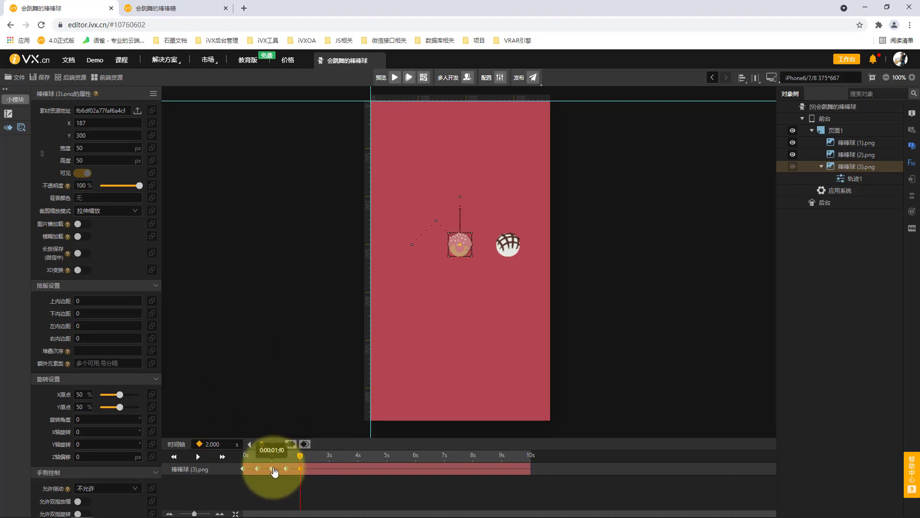
pyautogui.click(273, 469)
pyautogui.click(300, 468)
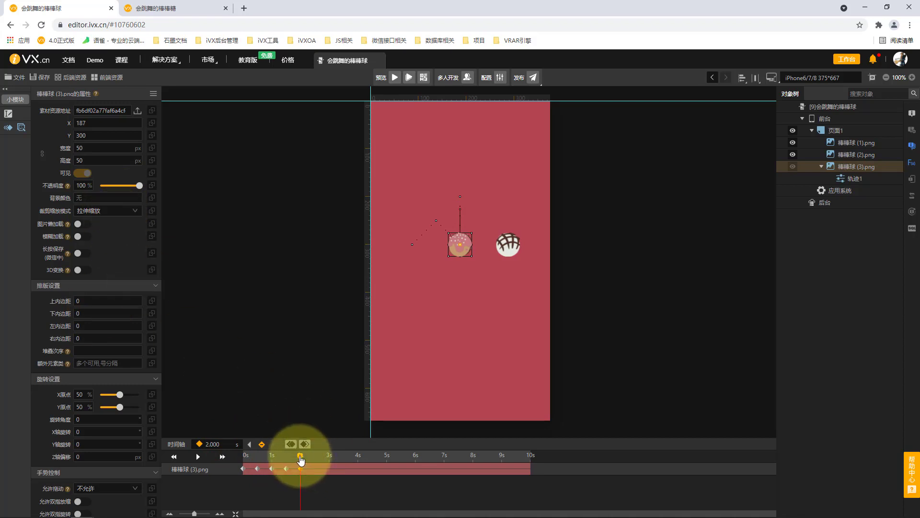
# Add a keyframe at 2.5 s to the track of 棒棒球 (3).png.
pyautogui.moveTo(300, 455); pyautogui.dragTo(319, 463)
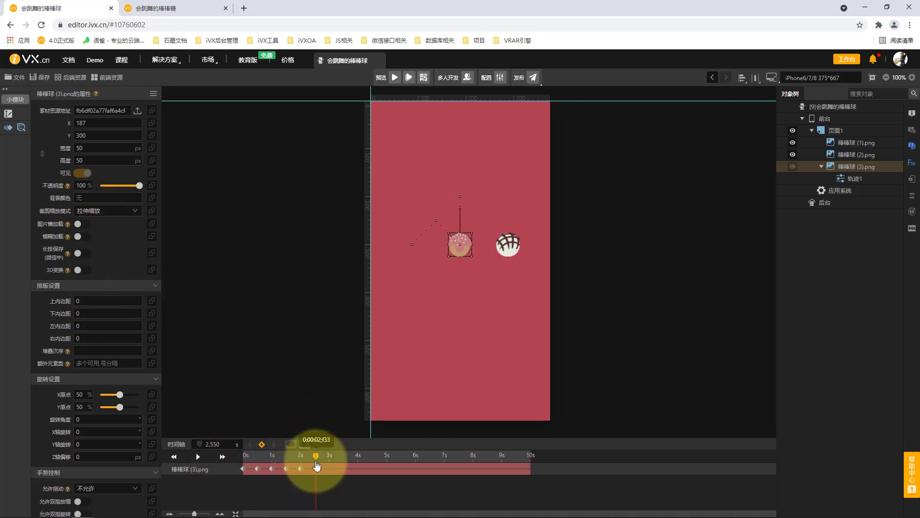
pyautogui.click(213, 444)
pyautogui.write('2.5')
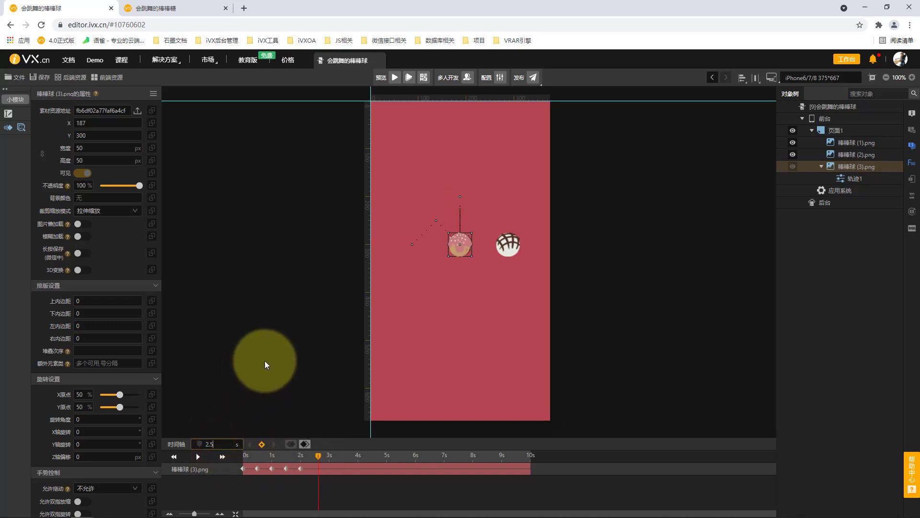
pyautogui.click(265, 359)
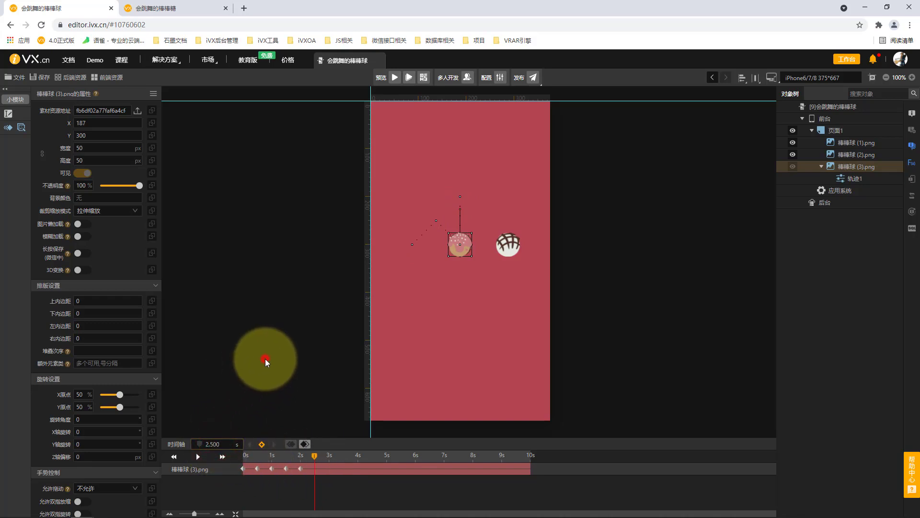
pyautogui.click(262, 444)
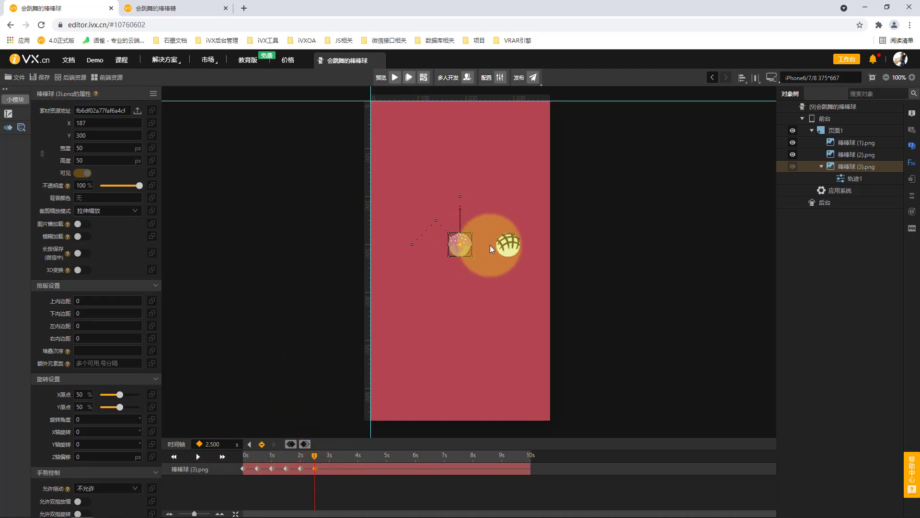
# Position the chocolate ball at X 237, Y 250 in the 2.5 s keyframe.
pyautogui.click(104, 135)
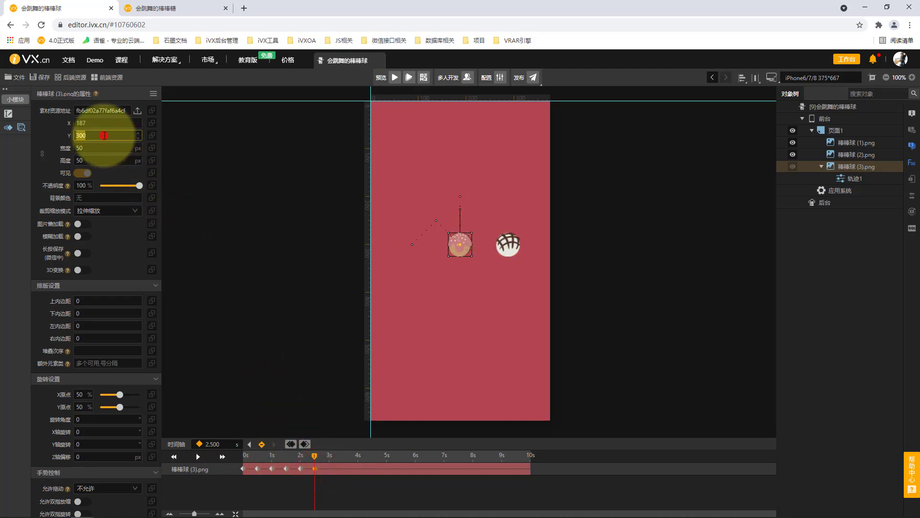
pyautogui.write('250')
pyautogui.click(238, 223)
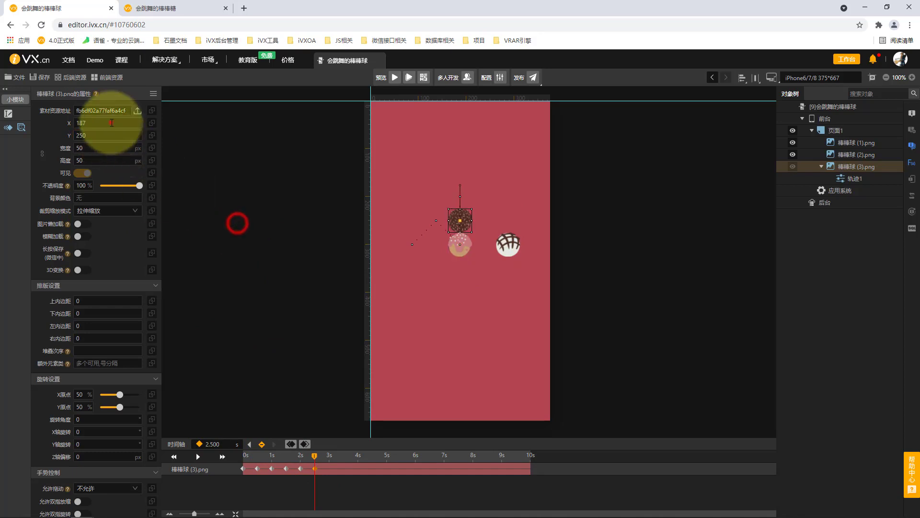
pyautogui.click(110, 123)
pyautogui.write('237')
pyautogui.click(283, 229)
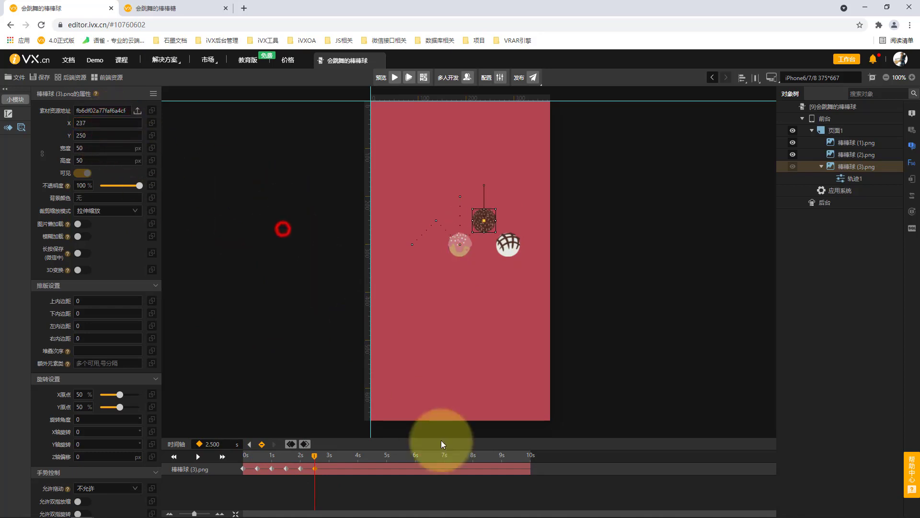
# Add a keyframe at 3 s to the chocolate ball's track and position the ball there at X 287, Y 300.
pyautogui.moveTo(316, 458); pyautogui.dragTo(329, 457)
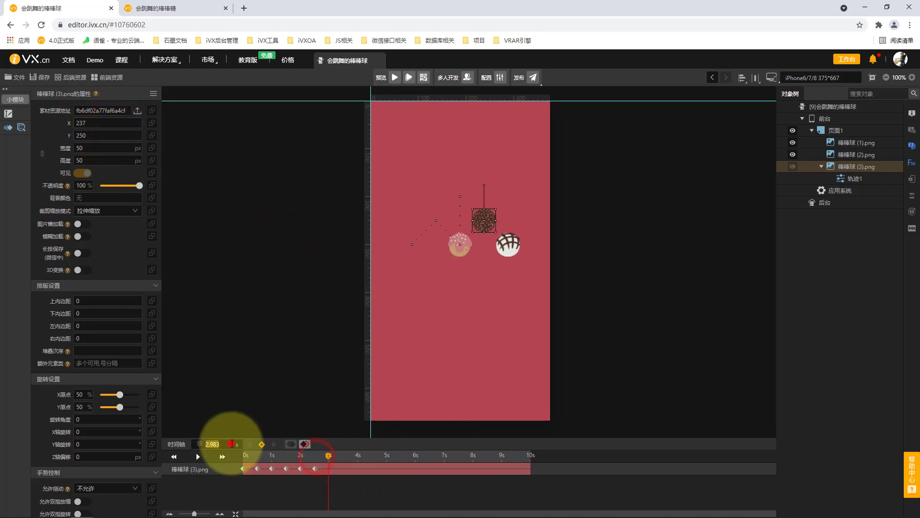
pyautogui.click(261, 444)
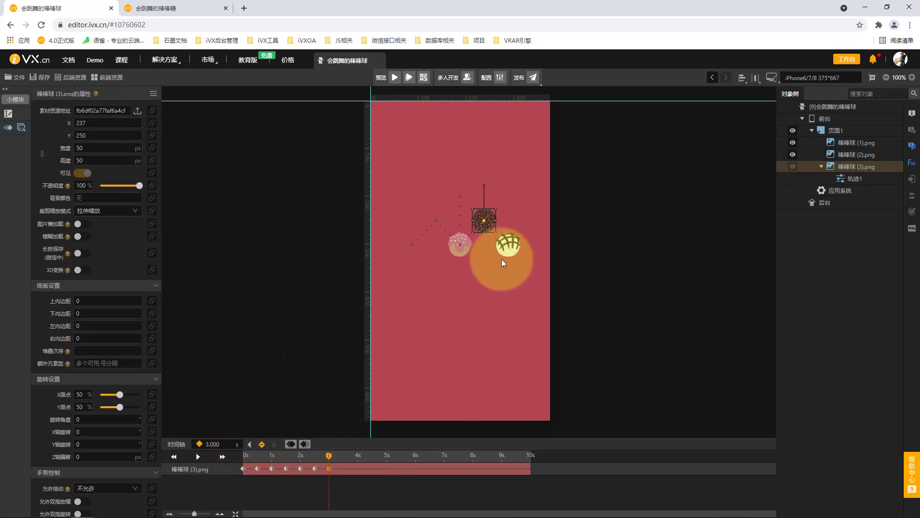
pyautogui.click(111, 136)
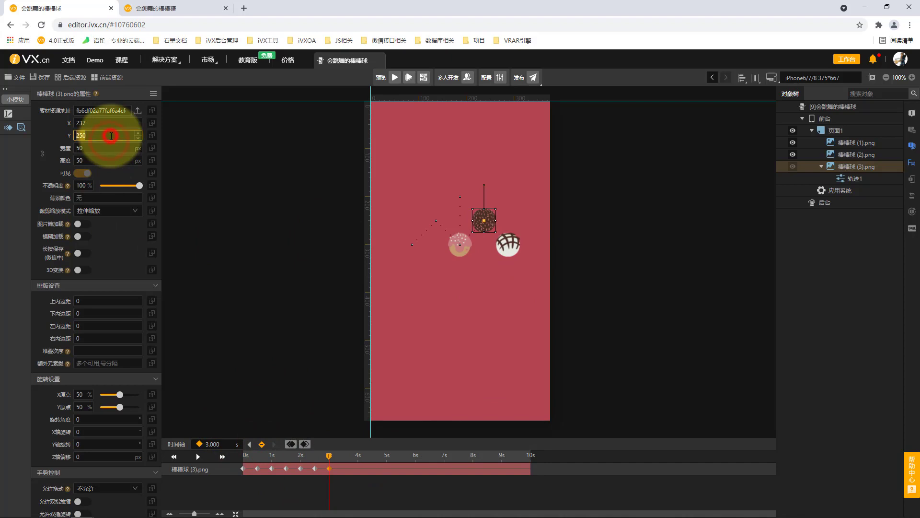
pyautogui.write('300')
pyautogui.click(226, 174)
pyautogui.click(95, 123)
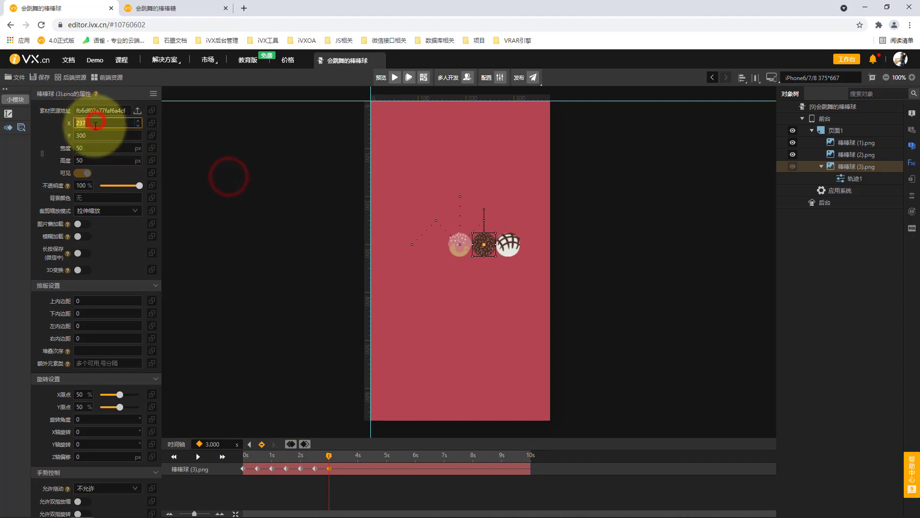
pyautogui.write('287')
pyautogui.click(246, 235)
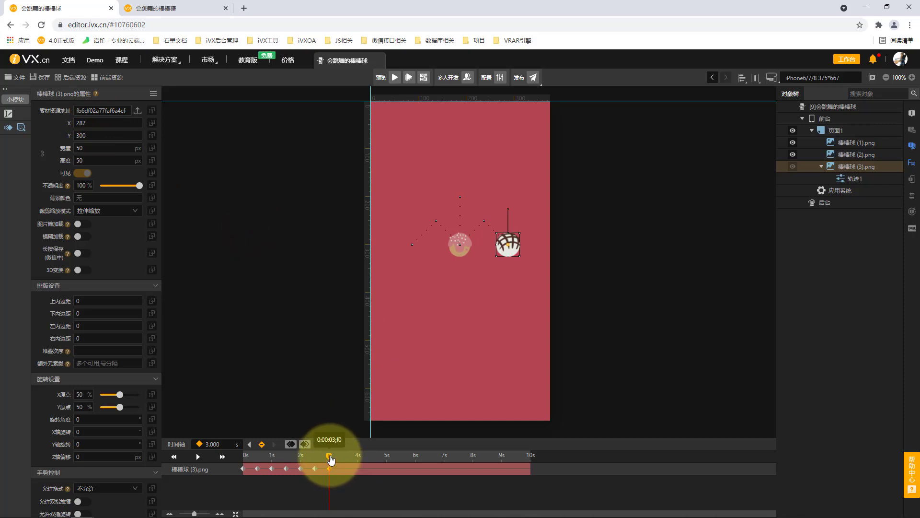
# Add a keyframe at 3.5 s to the chocolate ball's track and set the ball's Y to 200 there.
pyautogui.moveTo(331, 459); pyautogui.dragTo(344, 457)
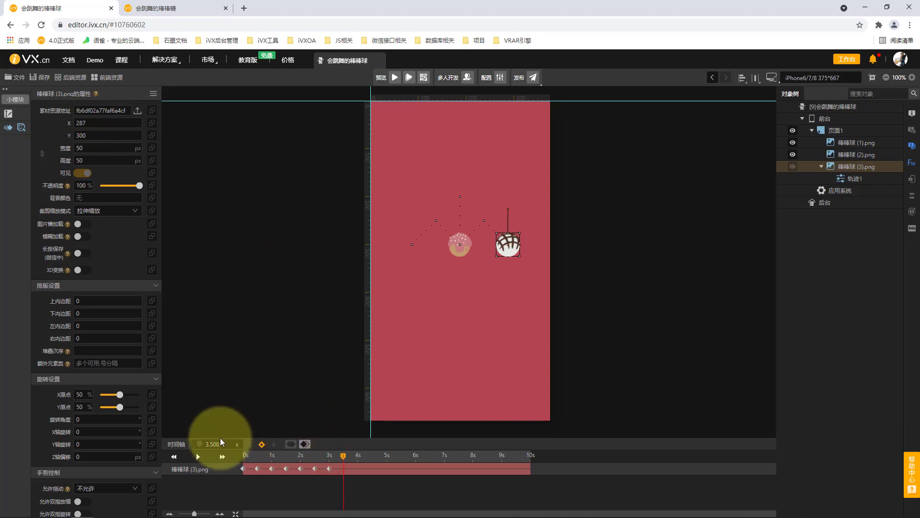
pyautogui.click(262, 444)
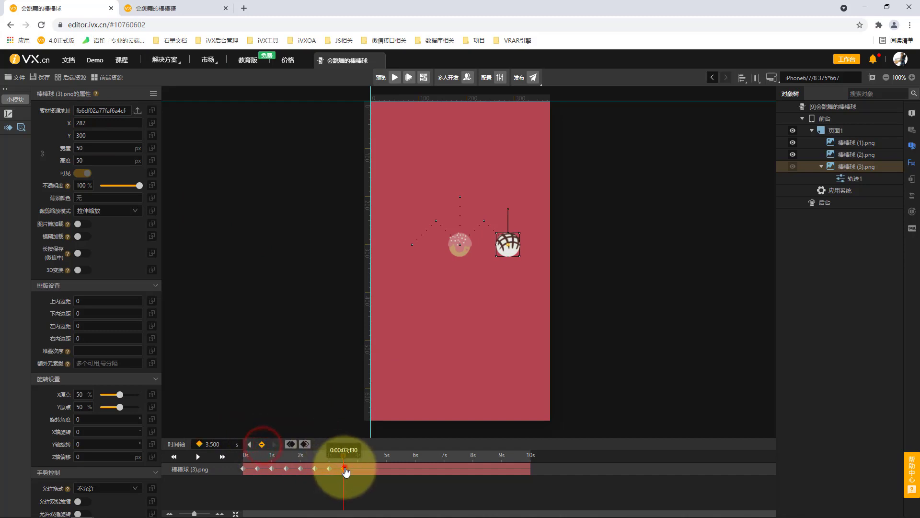
pyautogui.click(344, 469)
pyautogui.doubleClick(98, 137)
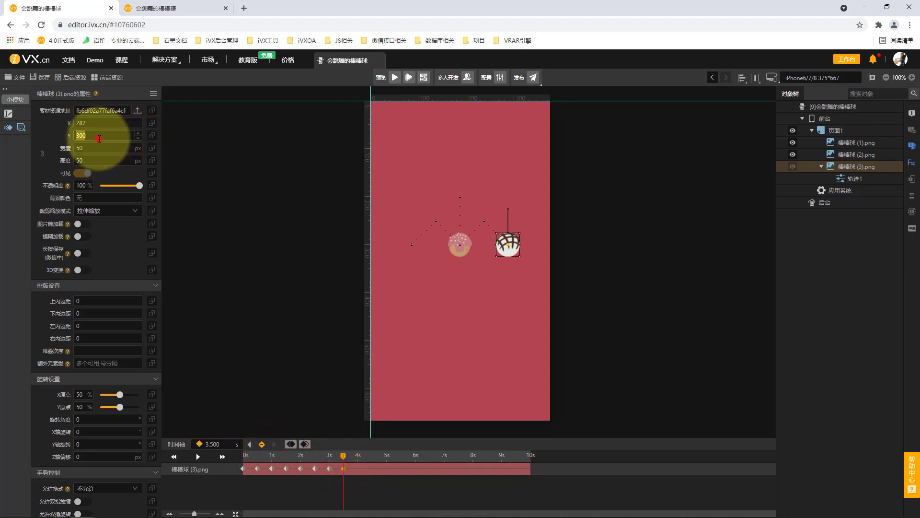
pyautogui.write('200')
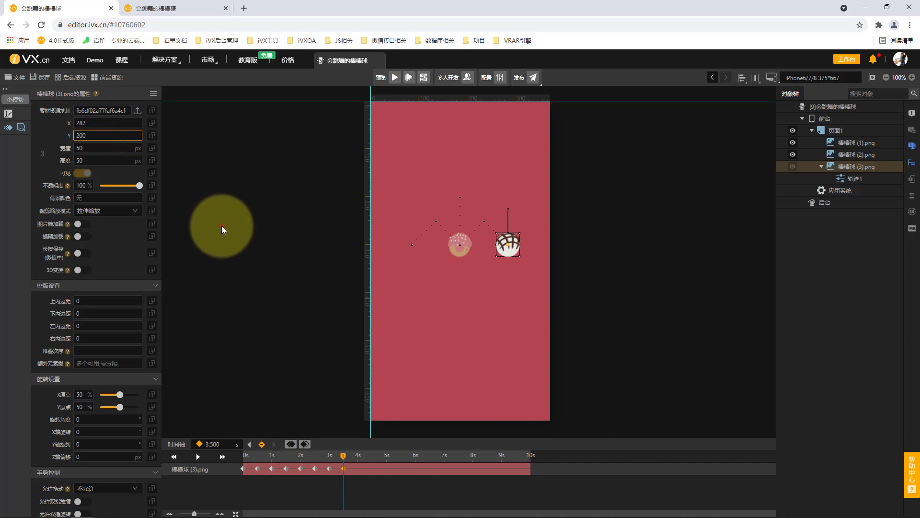
pyautogui.click(222, 226)
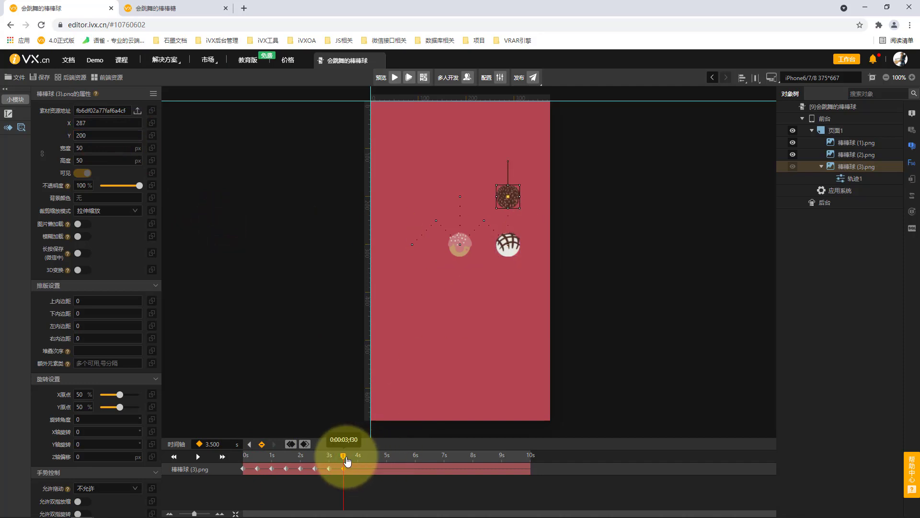
# Copy the chocolate ball's 3 s keyframe and paste it at 4 s on the same track.
pyautogui.moveTo(348, 460); pyautogui.dragTo(358, 459)
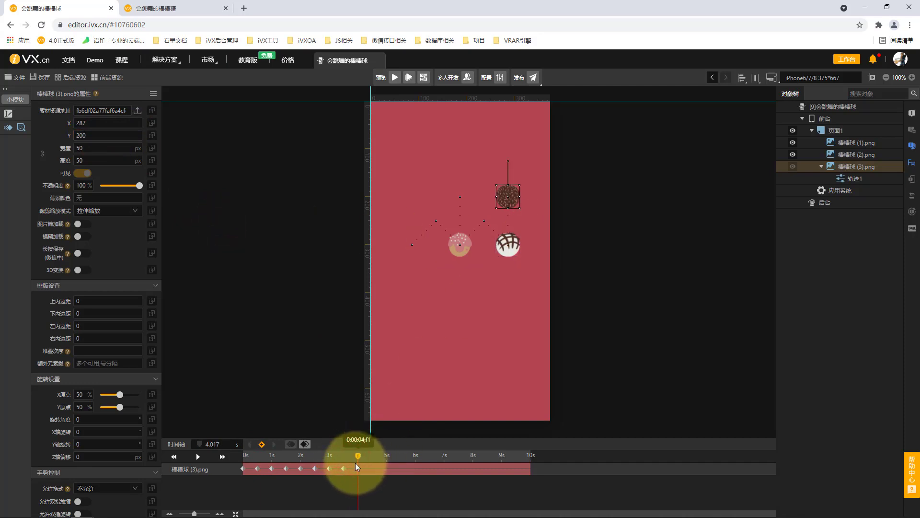
pyautogui.click(329, 468)
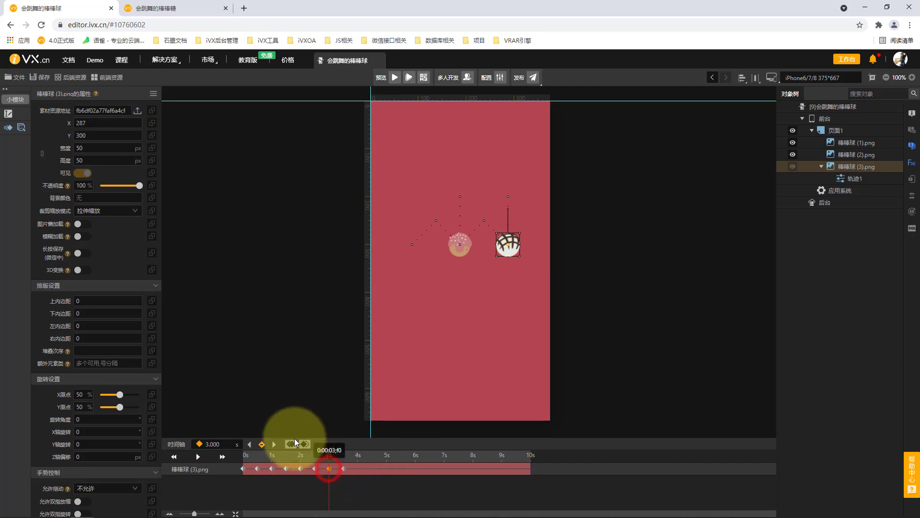
pyautogui.click(291, 444)
pyautogui.moveTo(329, 456); pyautogui.dragTo(359, 456)
pyautogui.click(216, 444)
pyautogui.write('4')
pyautogui.click(230, 369)
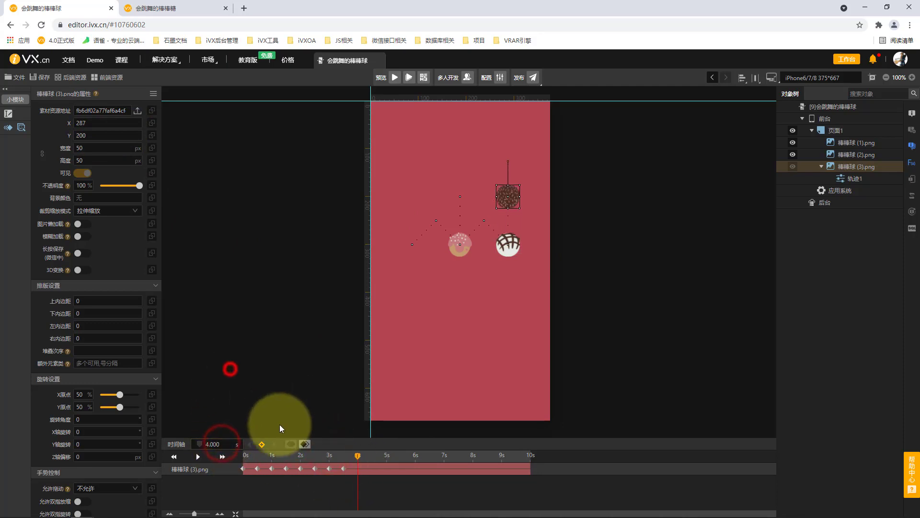
pyautogui.click(306, 444)
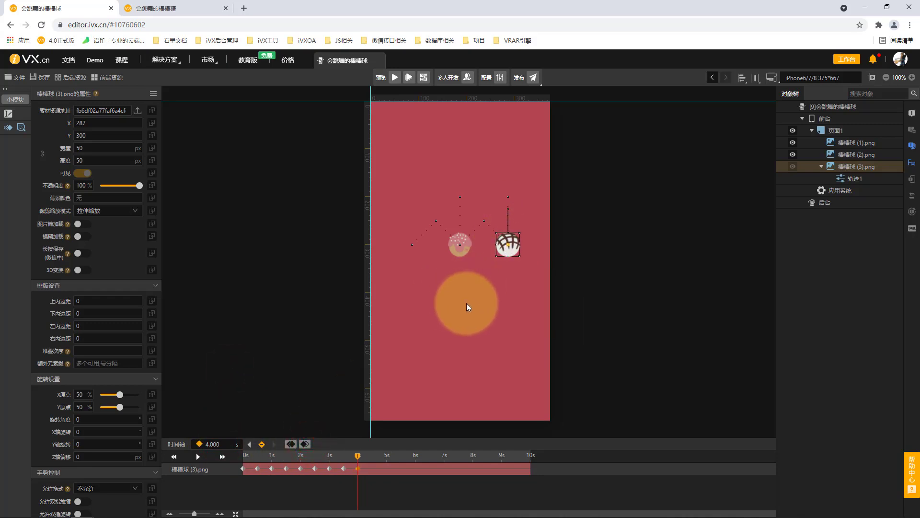
pyautogui.click(362, 455)
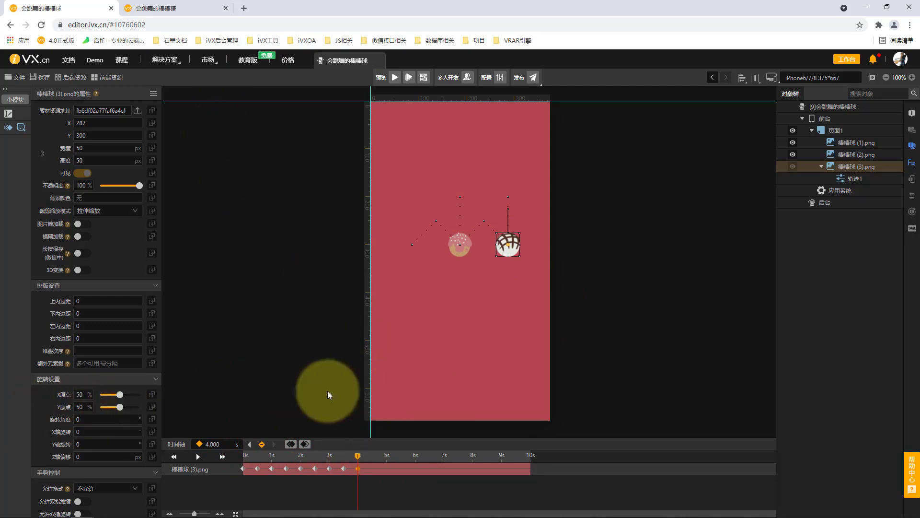
# Add a keyframe at 4.5 s to the track of 棒棒球 (3).png.
pyautogui.moveTo(359, 456); pyautogui.dragTo(370, 456)
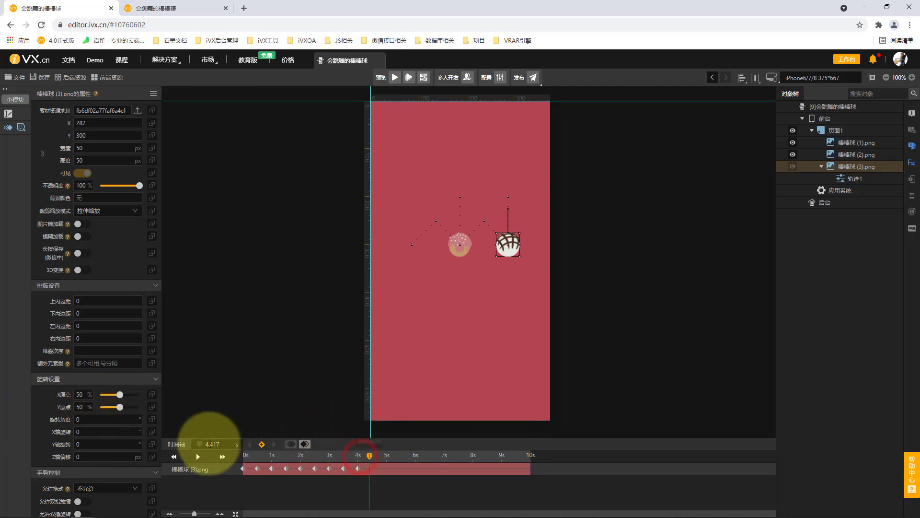
pyautogui.doubleClick(210, 444)
pyautogui.write('4.5')
pyautogui.click(286, 353)
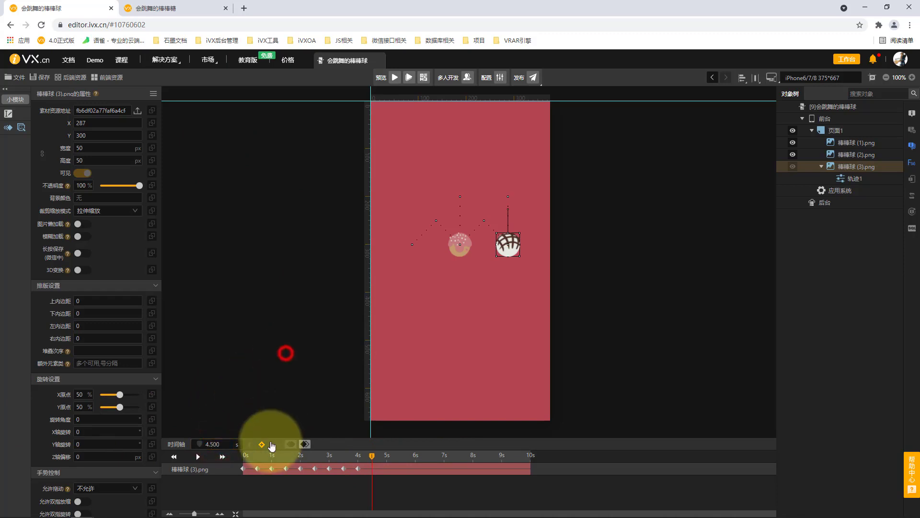
pyautogui.click(263, 444)
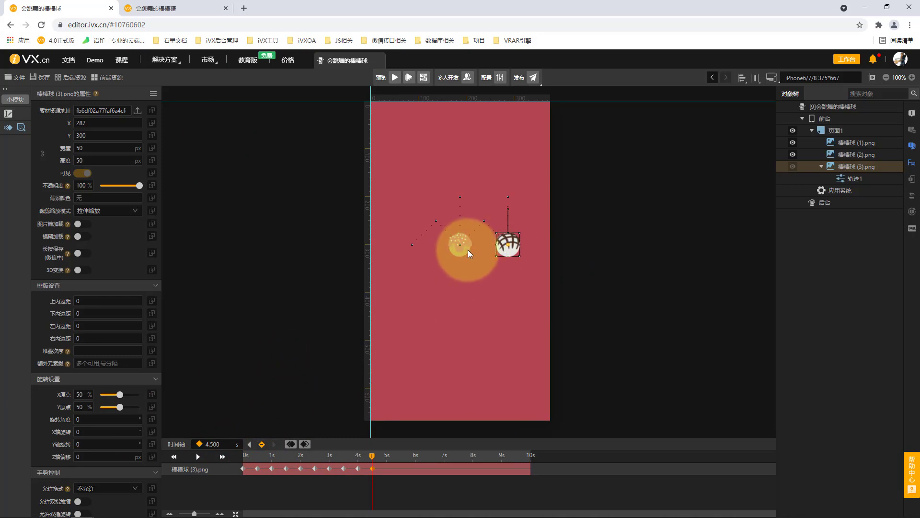
# Check the pink ball's X position, and place the chocolate ball at X 187, Y 400 in its 4.5 s keyframe.
pyautogui.click(468, 249)
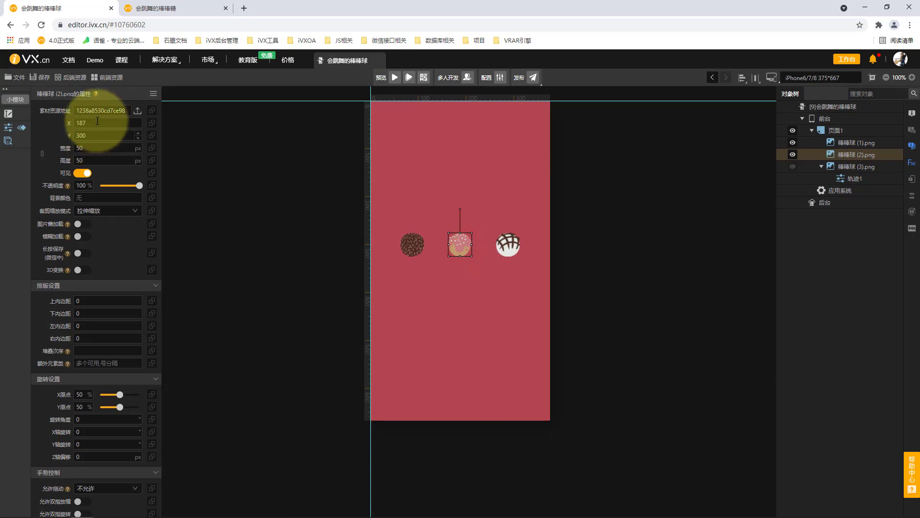
pyautogui.click(863, 179)
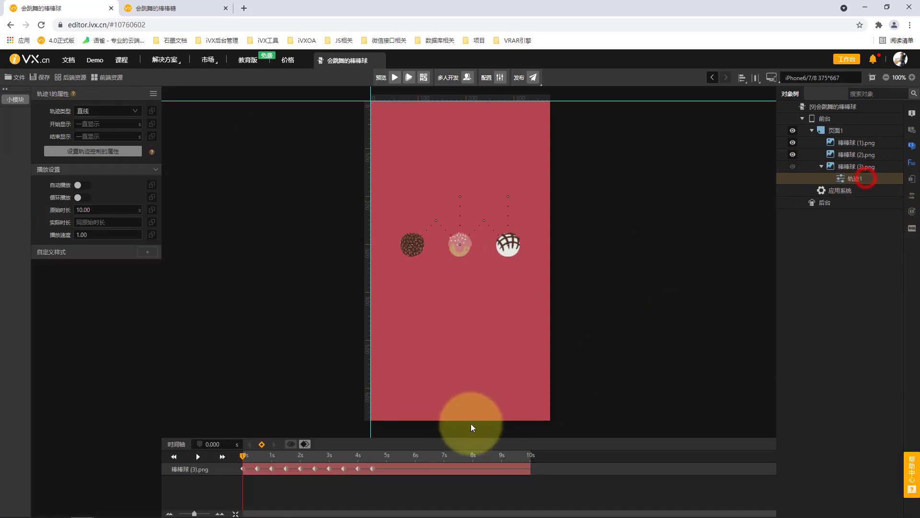
pyautogui.click(374, 469)
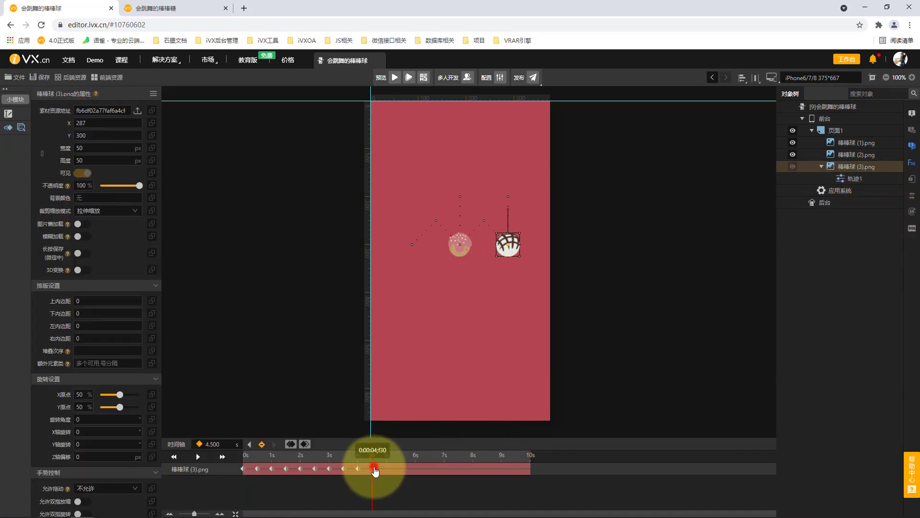
pyautogui.click(101, 124)
pyautogui.write('187')
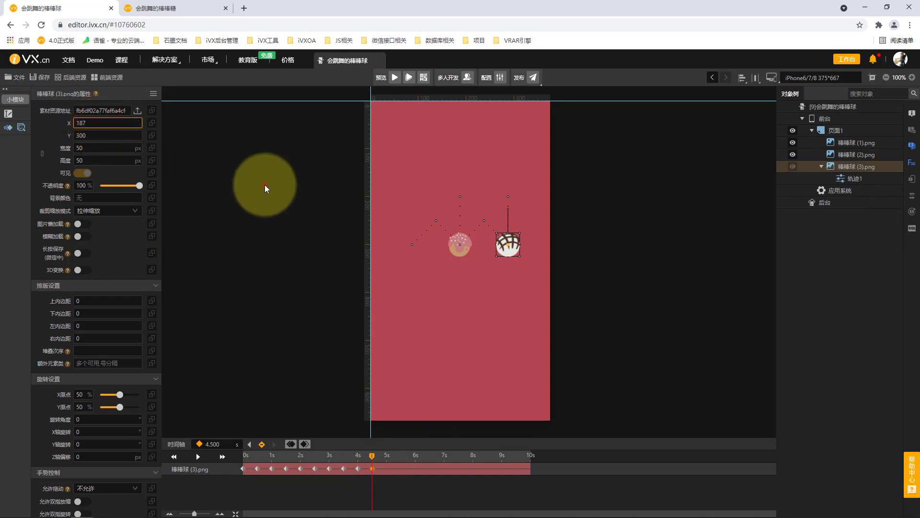
pyautogui.click(264, 185)
pyautogui.click(113, 135)
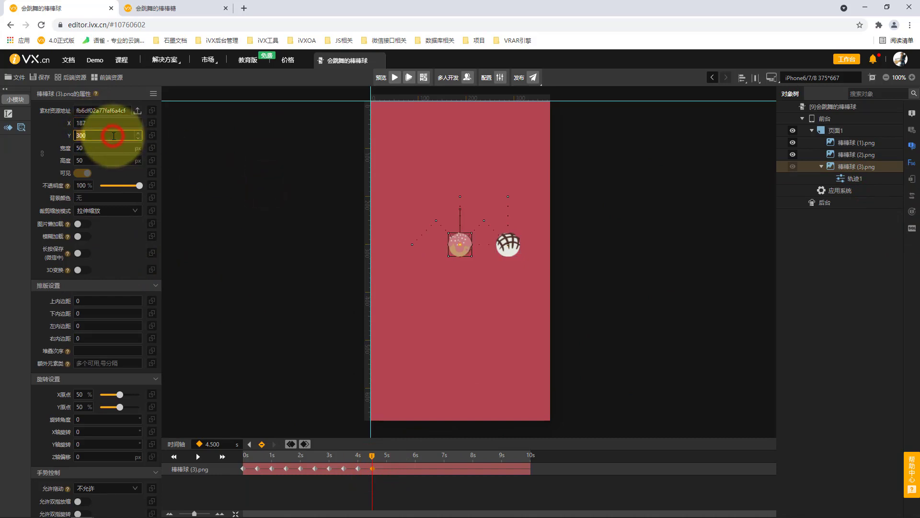
pyautogui.write('400')
pyautogui.click(234, 181)
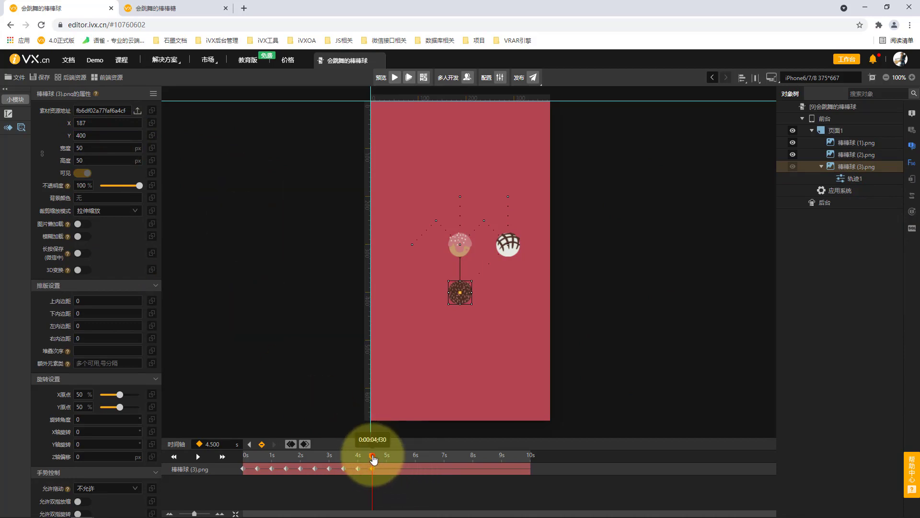
# Copy the chocolate ball's 0 s keyframe and paste it at 5 s on the same track.
pyautogui.moveTo(374, 459)
pyautogui.mouseDown()
pyautogui.moveTo(357, 457)
pyautogui.moveTo(374, 460)
pyautogui.mouseUp()
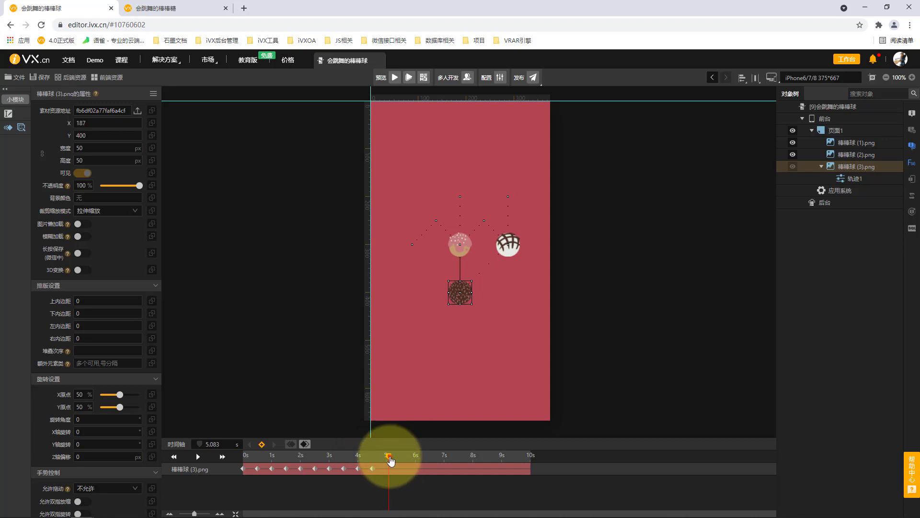
pyautogui.click(388, 458)
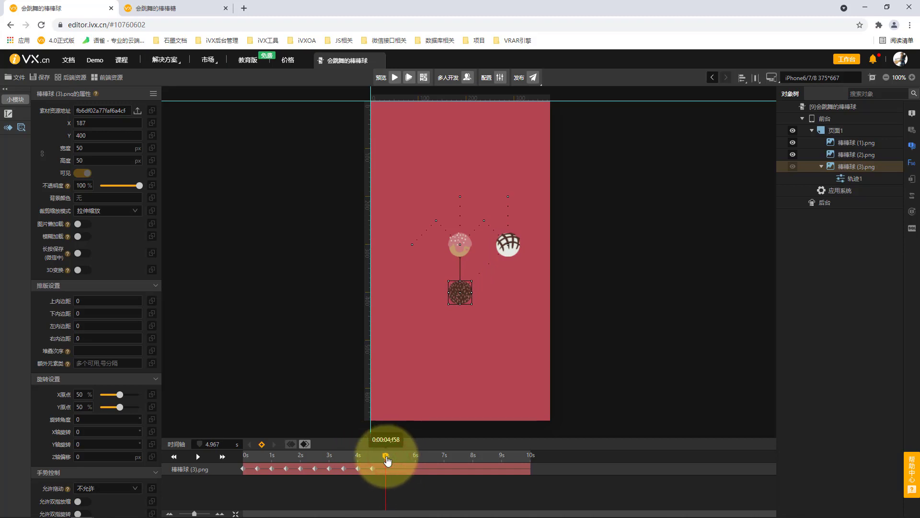
pyautogui.click(244, 470)
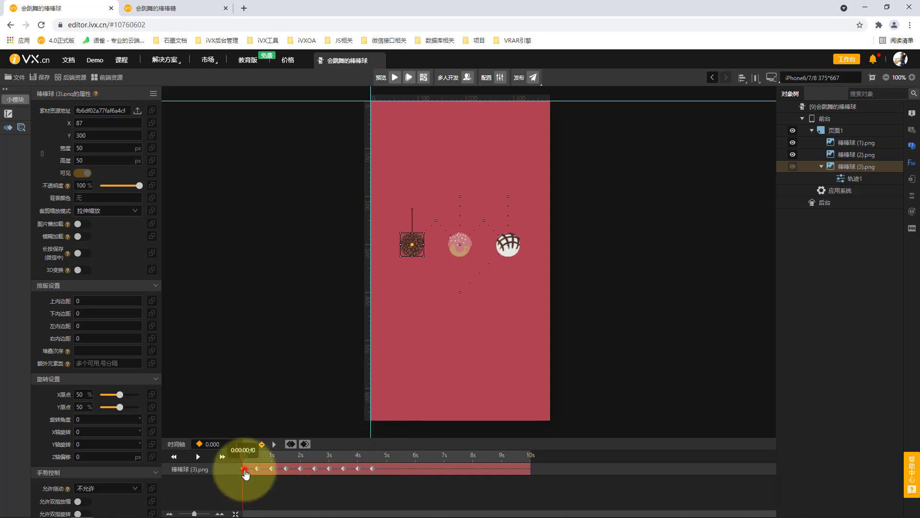
pyautogui.click(291, 444)
pyautogui.moveTo(243, 453); pyautogui.dragTo(389, 469)
pyautogui.click(221, 444)
pyautogui.write('5')
pyautogui.click(263, 354)
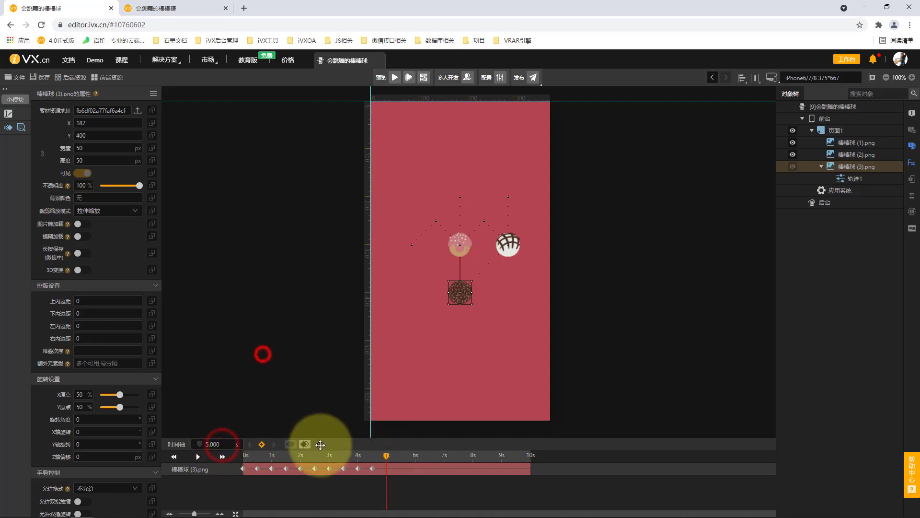
pyautogui.click(305, 444)
# Play the chocolate ball's track from the start to check its whole path, and pause the playback.
pyautogui.moveTo(387, 454); pyautogui.dragTo(217, 457)
pyautogui.click(198, 456)
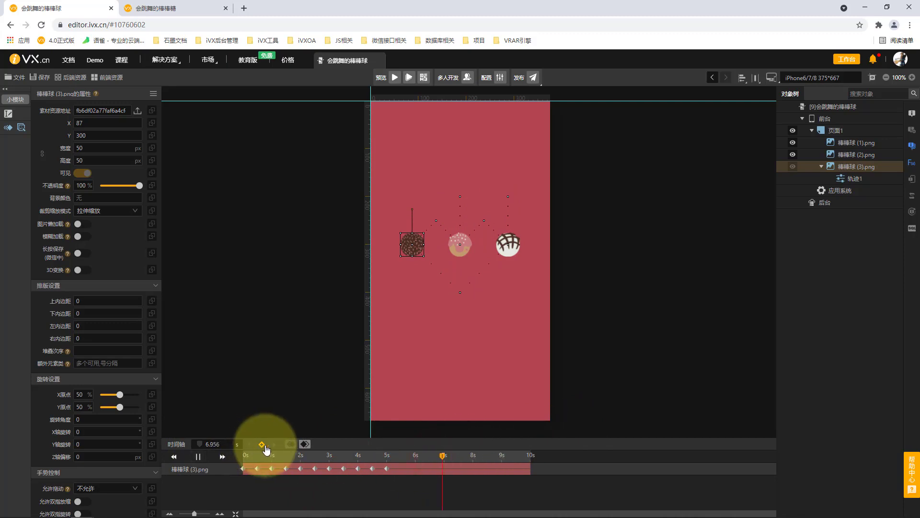
pyautogui.click(198, 456)
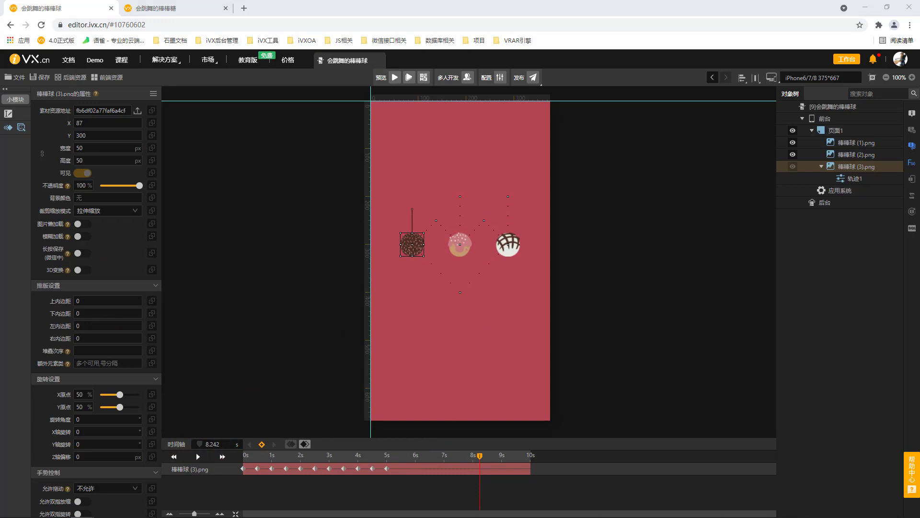
# Set the chocolate ball's rotation angle (旋转角度) to 180° in the 0.5 s keyframe.
pyautogui.click(257, 468)
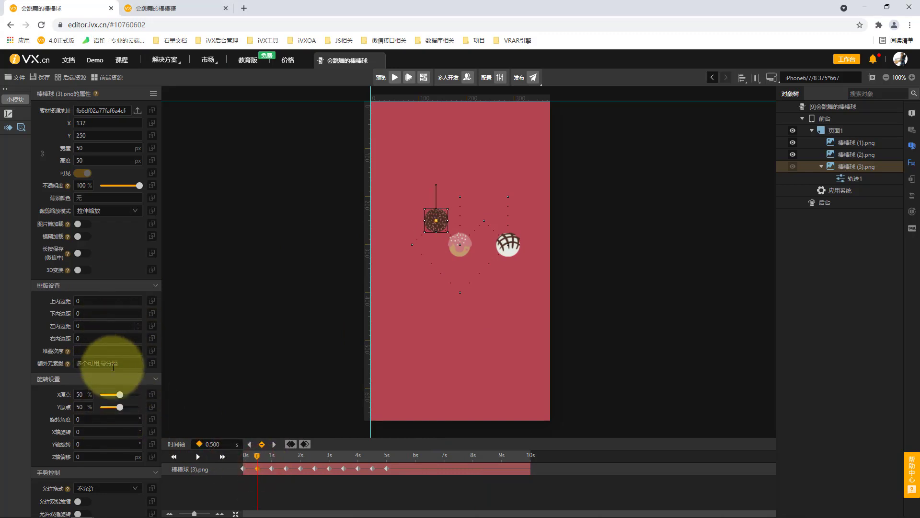
pyautogui.click(110, 419)
pyautogui.write('180')
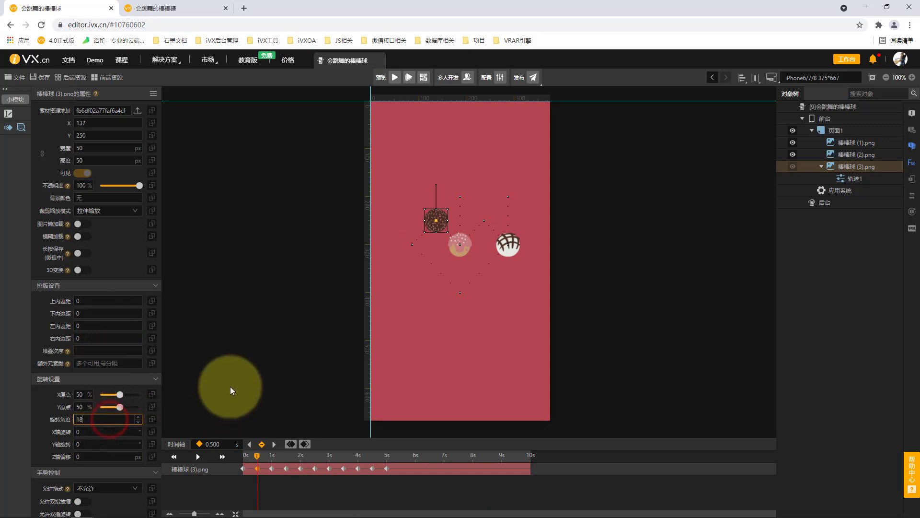
pyautogui.click(229, 373)
# Set the chocolate ball's rotation angle to 360° in the 1 s keyframe.
pyautogui.moveTo(257, 462)
pyautogui.mouseDown()
pyautogui.moveTo(231, 462)
pyautogui.moveTo(271, 460)
pyautogui.mouseUp()
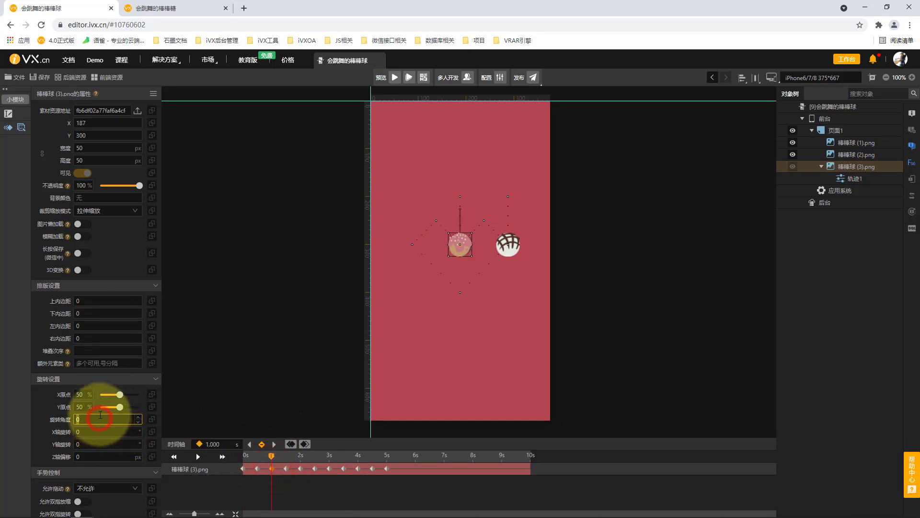
pyautogui.write('36')
pyautogui.click(238, 367)
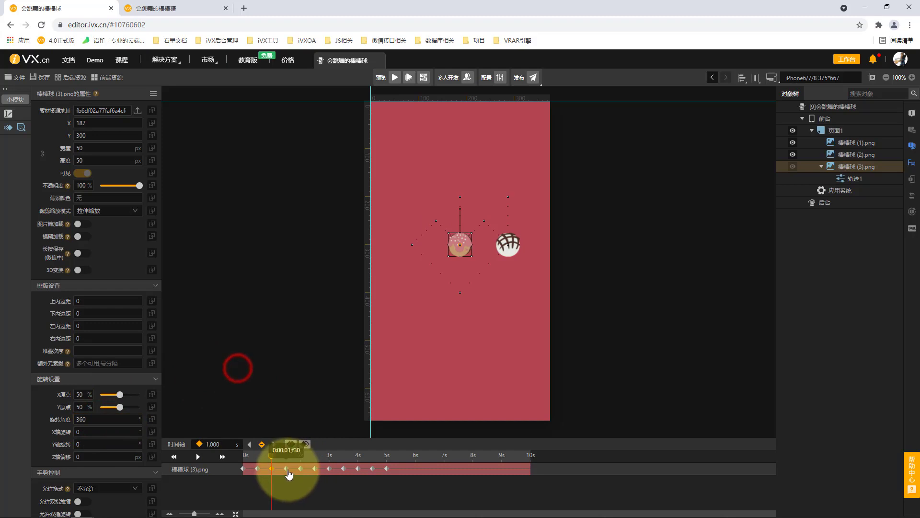
# Set the chocolate ball's rotation angle (旋转角度) to 540° in the 1.5 s keyframe.
pyautogui.click(285, 468)
pyautogui.click(106, 419)
pyautogui.write('540')
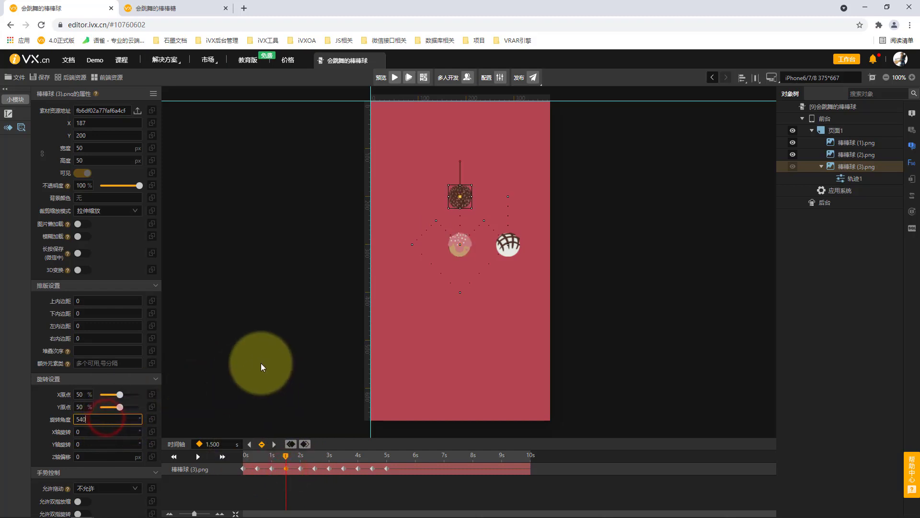
pyautogui.click(261, 363)
# Change the chocolate ball's rotation angle in the 2 s and 2.5 s keyframes.
pyautogui.click(300, 468)
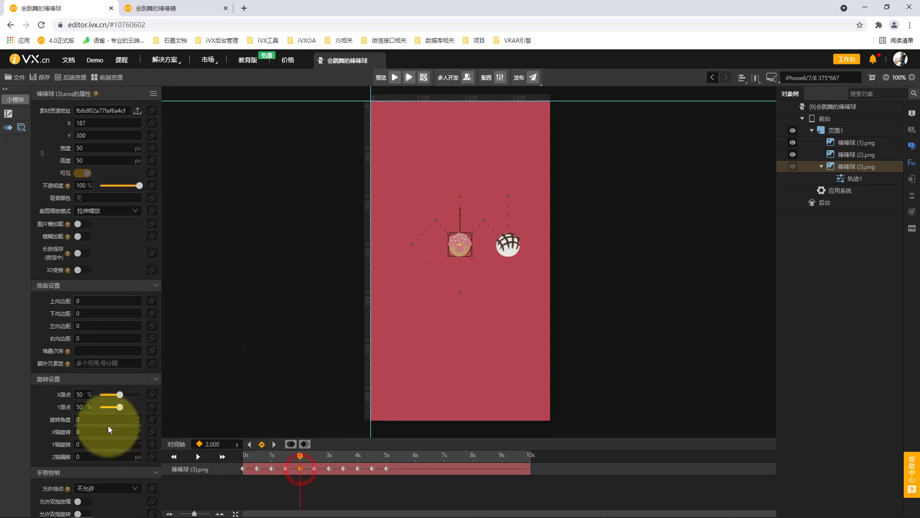
pyautogui.click(108, 420)
pyautogui.click(267, 382)
pyautogui.click(314, 468)
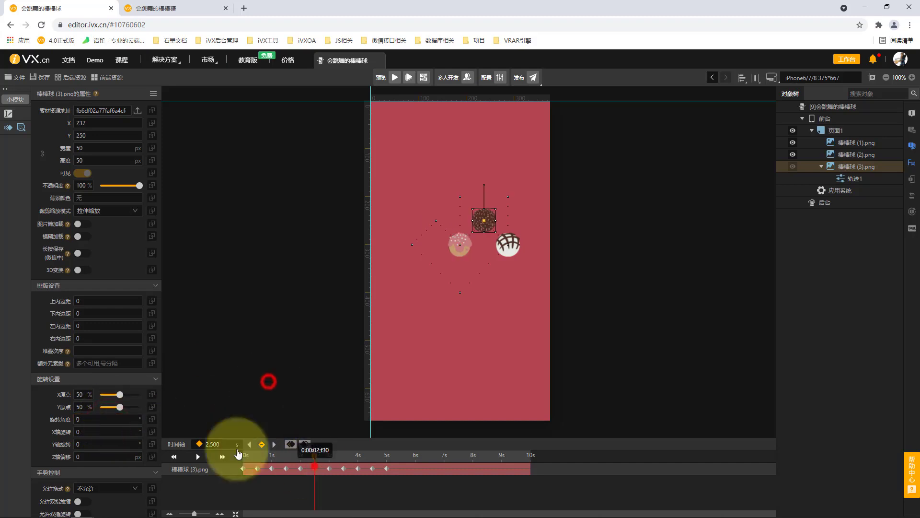
pyautogui.click(106, 419)
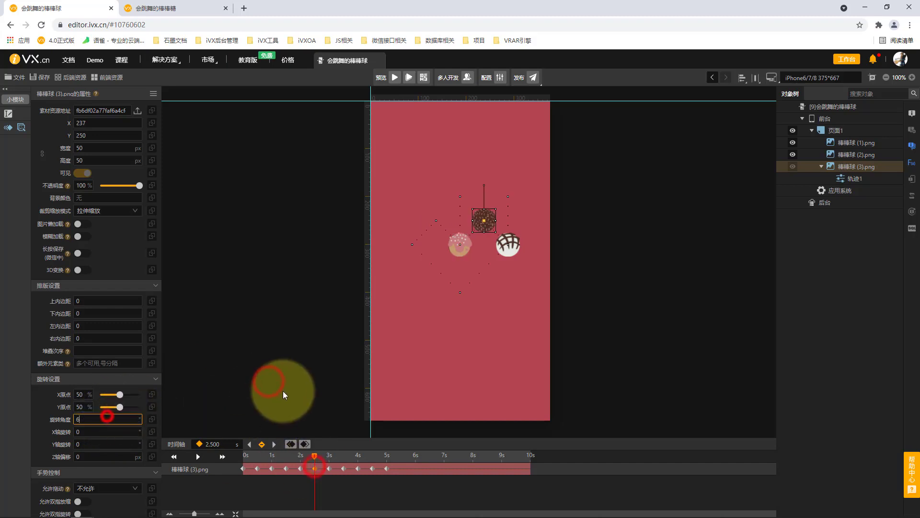
# Set the chocolate ball's rotation angle to 1080° in the 3 s keyframe and 1260° in the 3.5 s keyframe.
pyautogui.click(329, 468)
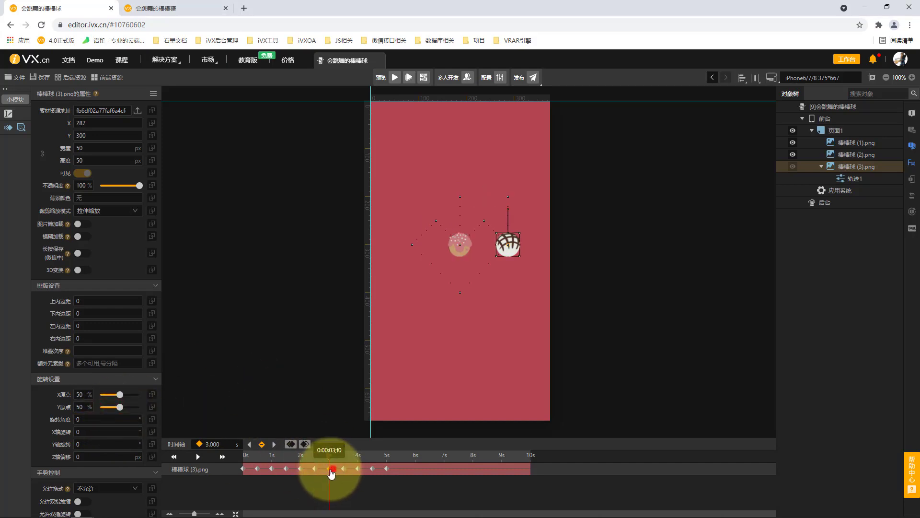
pyautogui.click(106, 418)
pyautogui.write('1080')
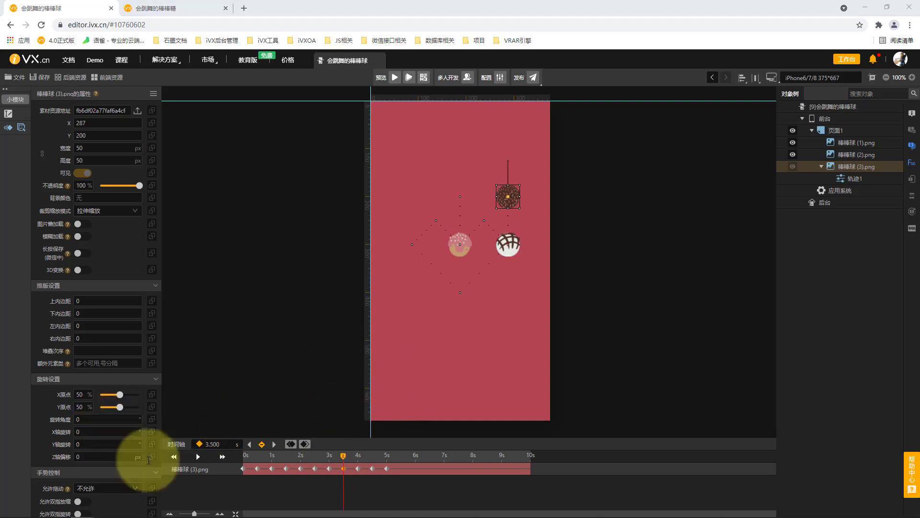
pyautogui.click(103, 420)
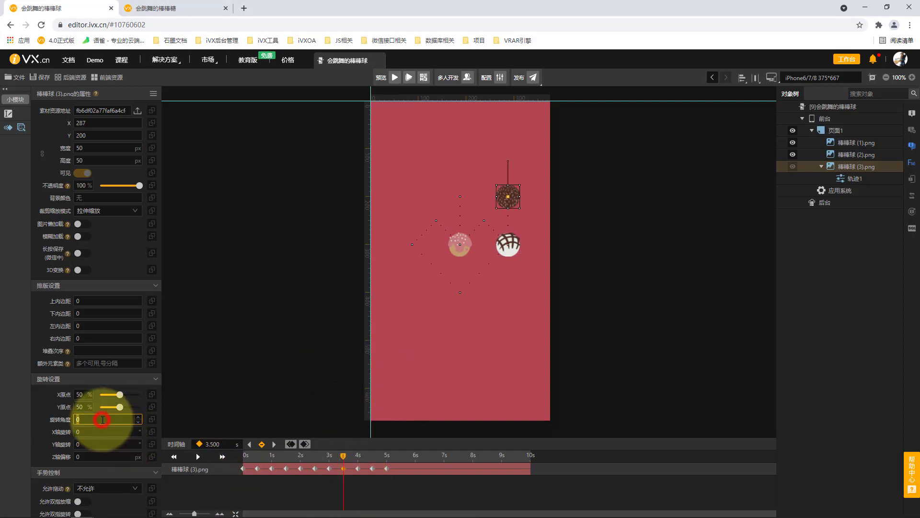
pyautogui.write('1260')
pyautogui.click(241, 375)
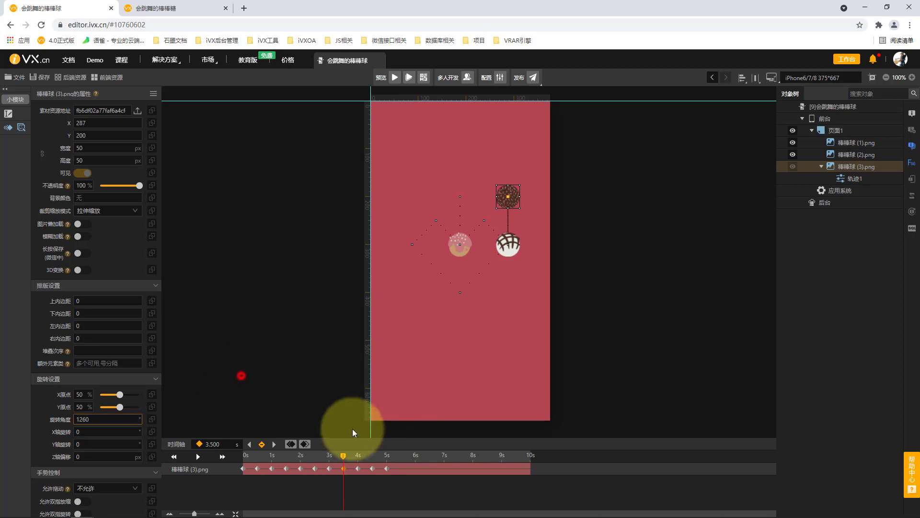
# Set the chocolate ball's rotation angle to 1440° in the 4 s keyframe.
pyautogui.click(359, 469)
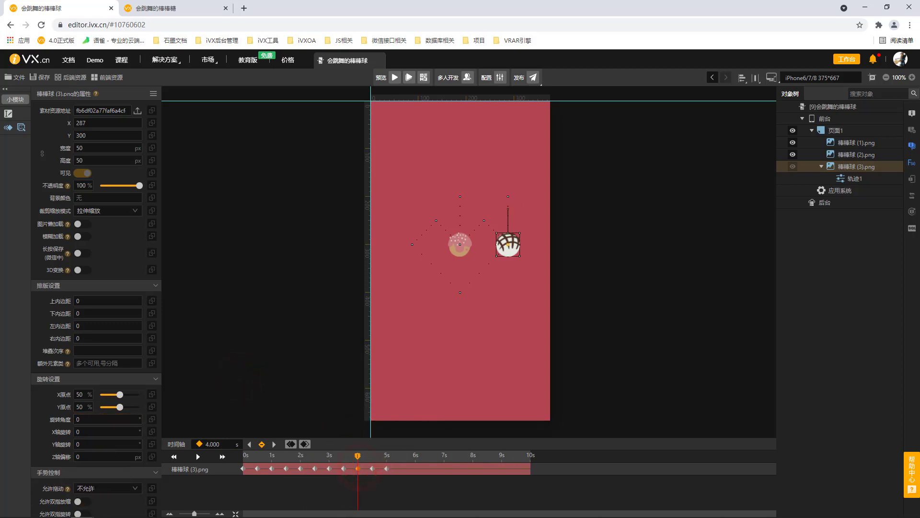
pyautogui.click(100, 419)
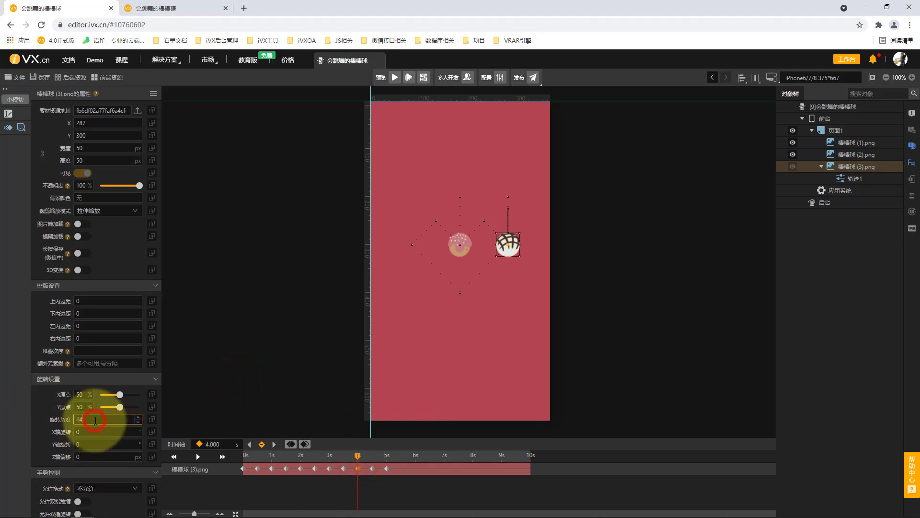
pyautogui.write('1440')
pyautogui.click(243, 376)
# Change the chocolate ball's rotation angle in the 4.5 s keyframe.
pyautogui.click(372, 469)
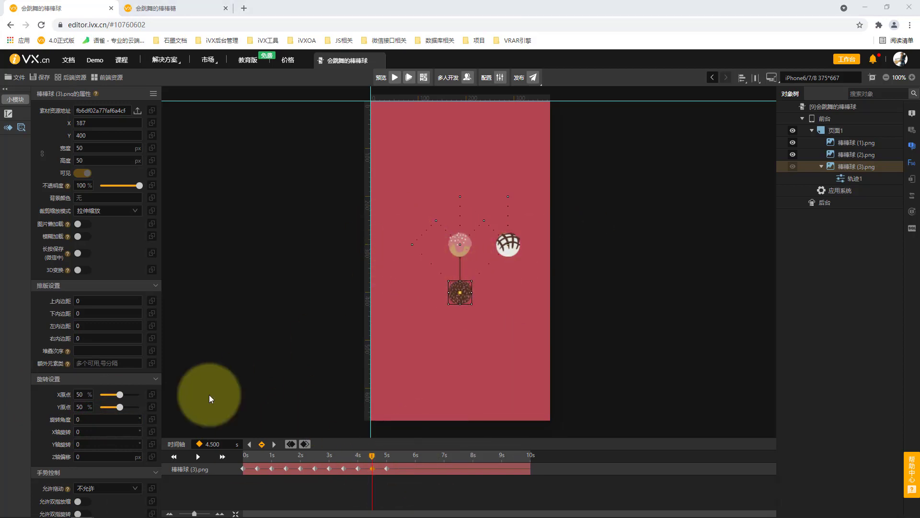
pyautogui.click(92, 417)
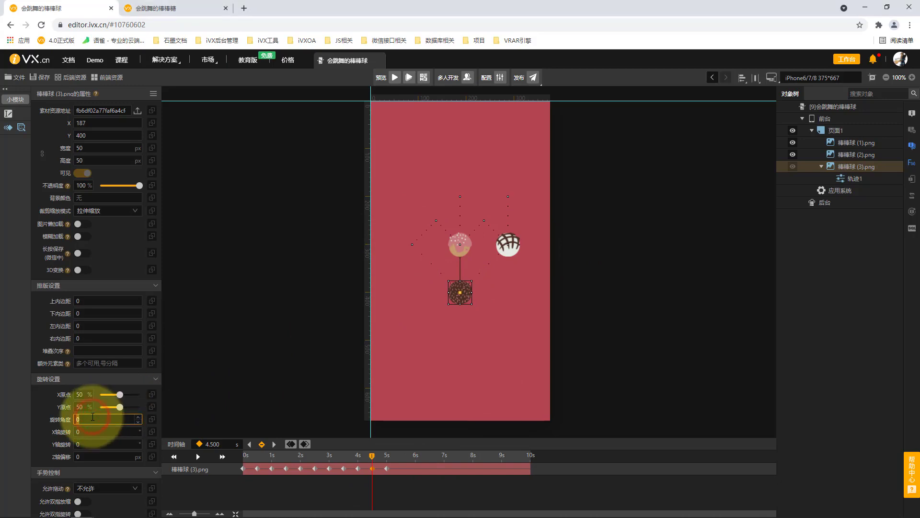
pyautogui.write('72')
pyautogui.click(248, 364)
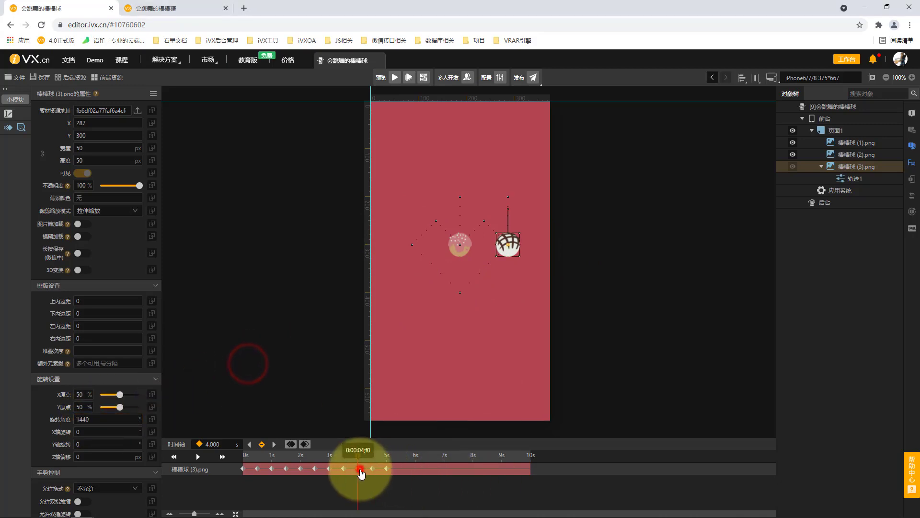
# Review the chocolate ball's 4.5 s and 5 s keyframes and play its track to check the rotation.
pyautogui.click(373, 468)
pyautogui.click(387, 468)
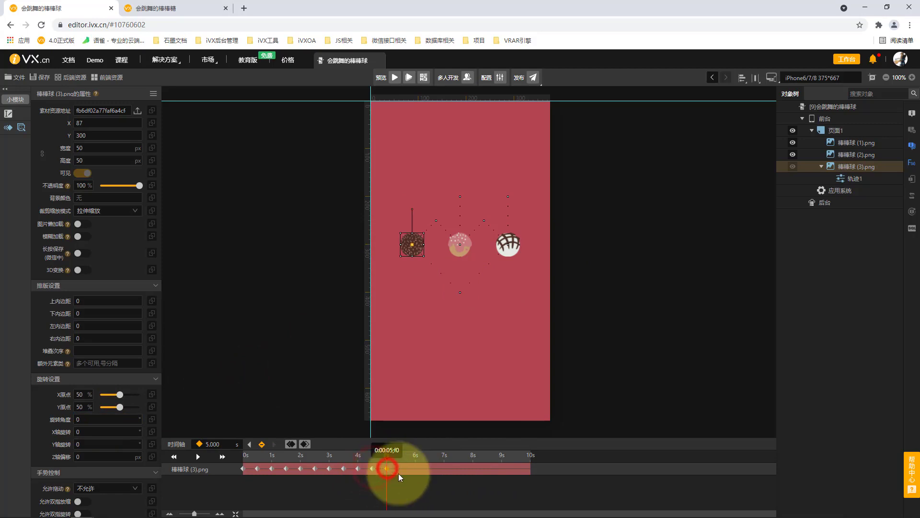
pyautogui.click(198, 457)
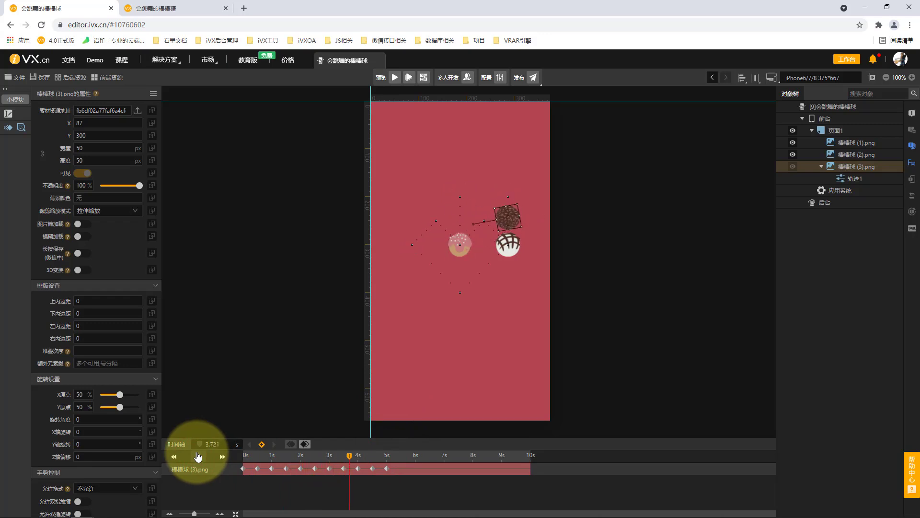
pyautogui.click(400, 455)
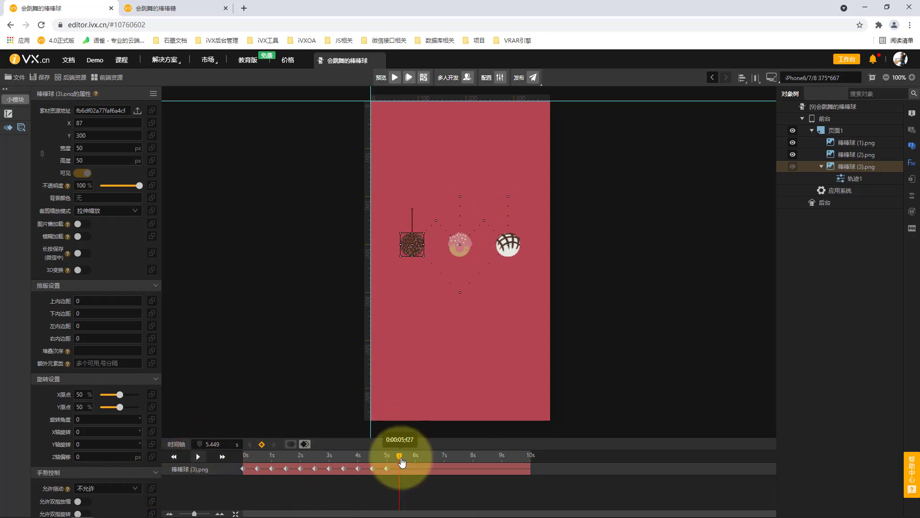
# Add a track (轨迹) to the pink ball 棒棒球 (2).png and compare it with the chocolate ball's track.
pyautogui.click(461, 247)
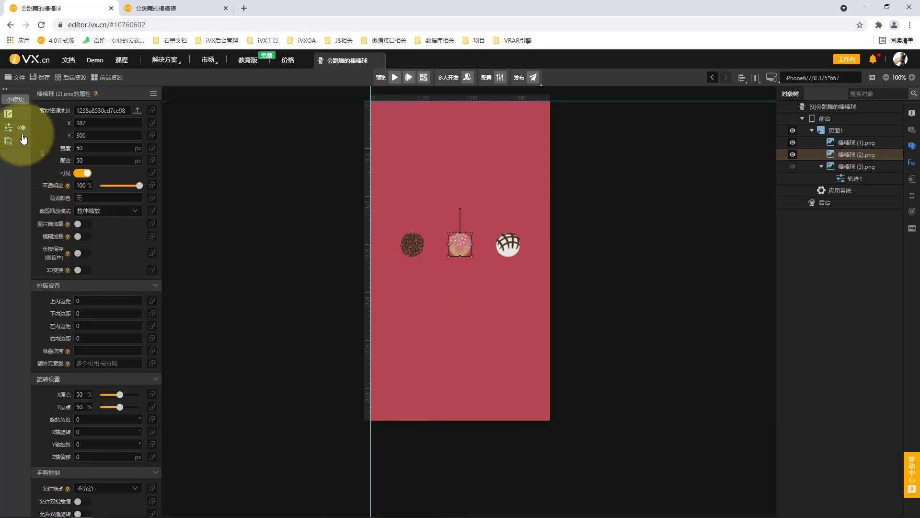
pyautogui.click(8, 129)
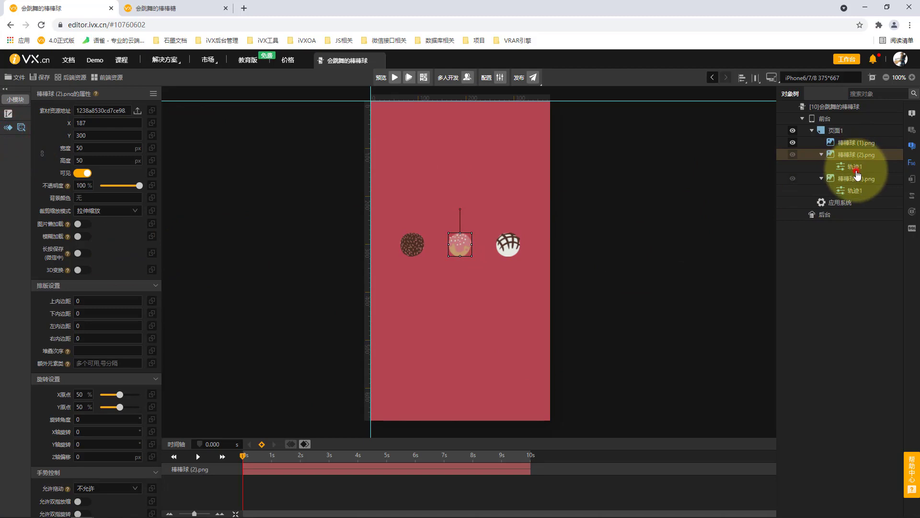
pyautogui.click(860, 166)
pyautogui.click(861, 192)
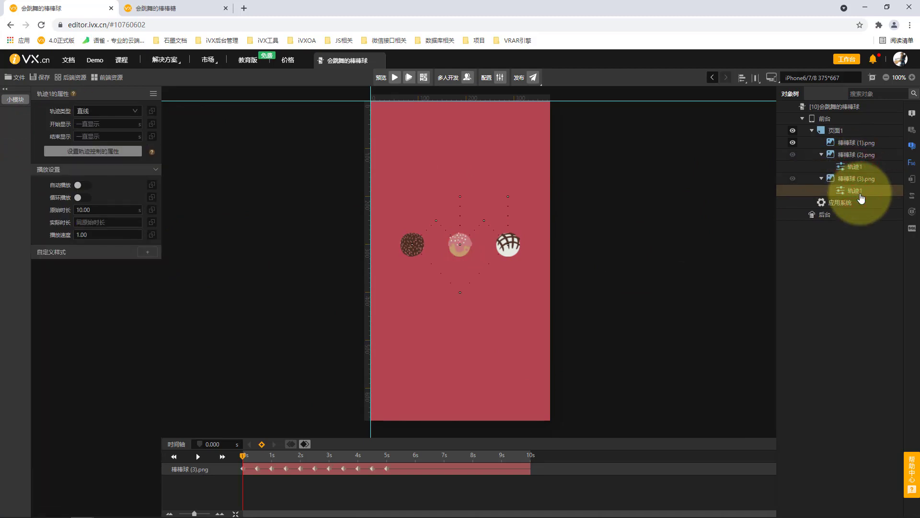
# Add a timeline (时间轴) to 页面1 and move all three ball images into it.
pyautogui.click(853, 132)
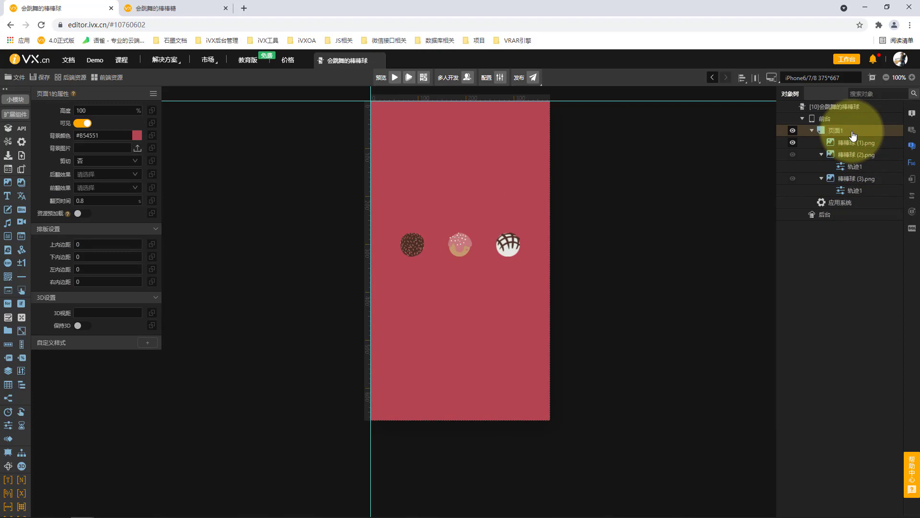
pyautogui.click(8, 412)
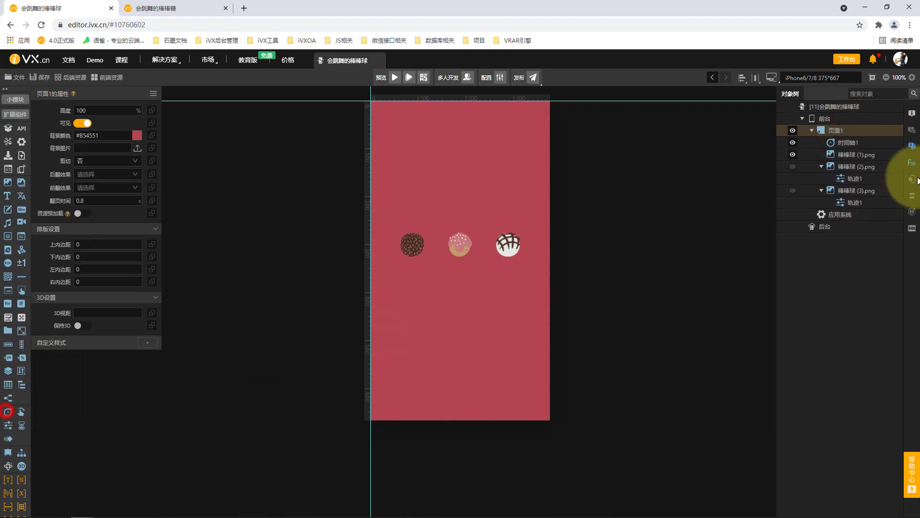
pyautogui.click(868, 153)
pyautogui.click(822, 166)
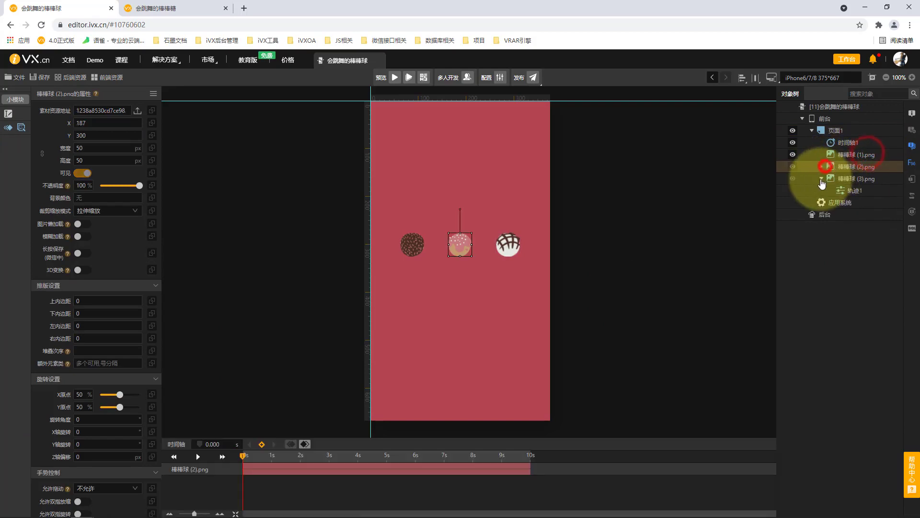
pyautogui.click(822, 178)
pyautogui.keyDown('shift'); pyautogui.click(856, 178); pyautogui.keyUp('shift')
pyautogui.moveTo(848, 157); pyautogui.dragTo(847, 142)
# Set the original duration (原始时长) of the timeline 时间轴1 to 5 s.
pyautogui.click(847, 143)
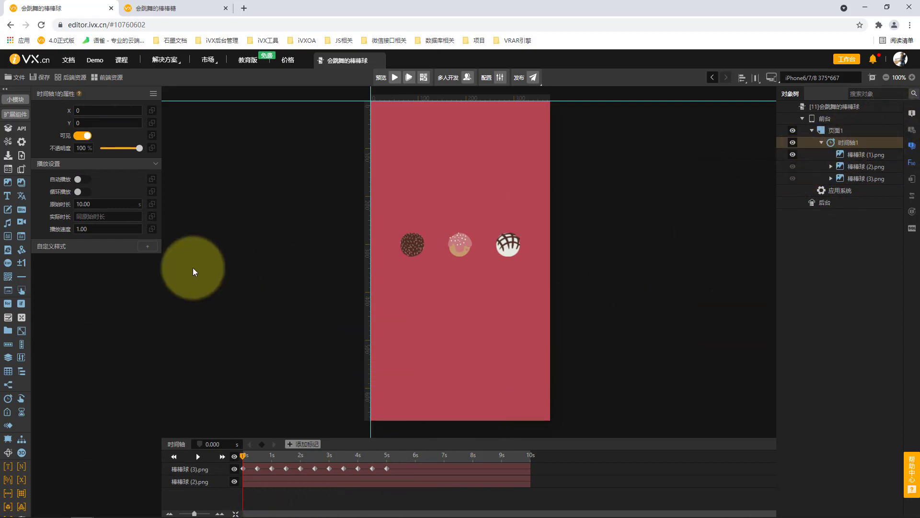
pyautogui.doubleClick(114, 204)
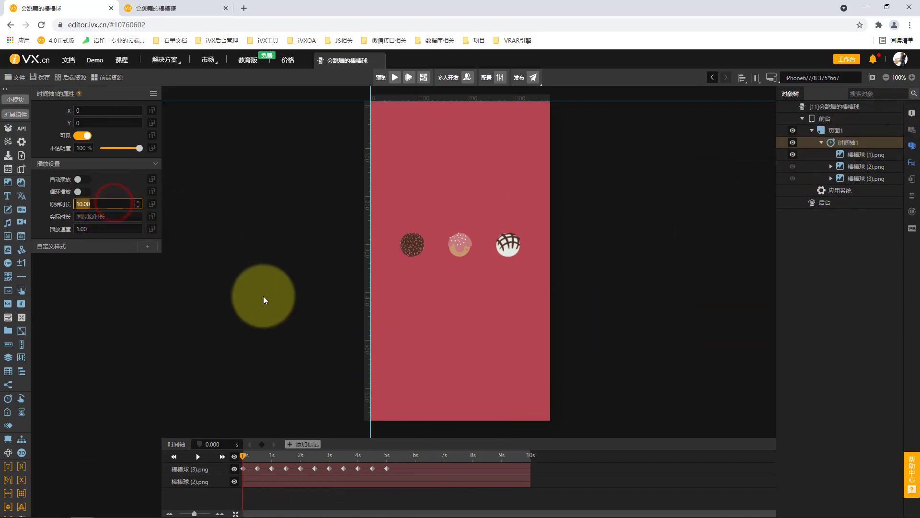
pyautogui.write('5')
pyautogui.press('Return')
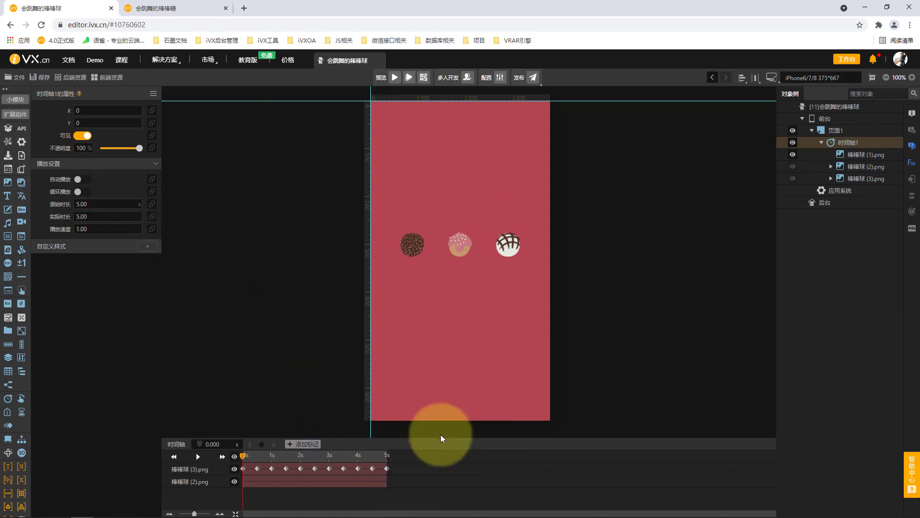
# Play the timeline briefly to check the chocolate ball's motion, pause it and return the playhead to 0 s.
pyautogui.click(198, 458)
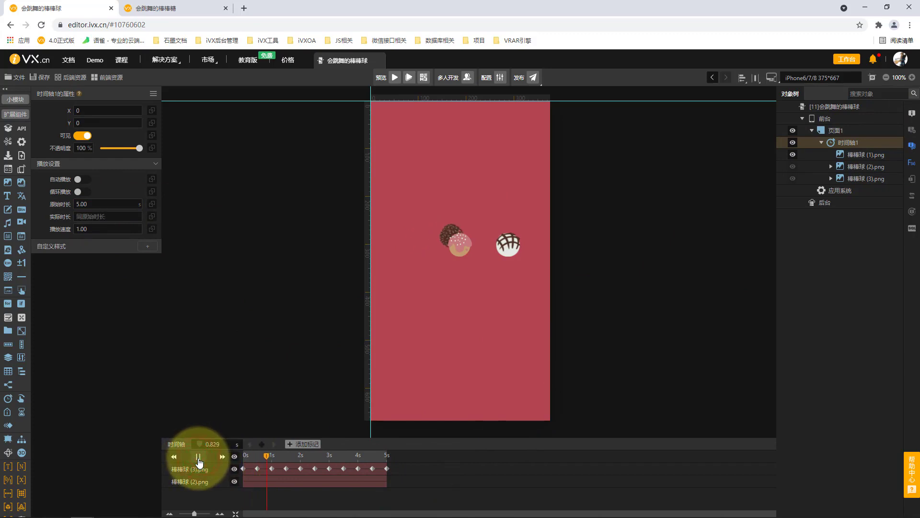
pyautogui.click(199, 456)
pyautogui.moveTo(272, 456); pyautogui.dragTo(234, 464)
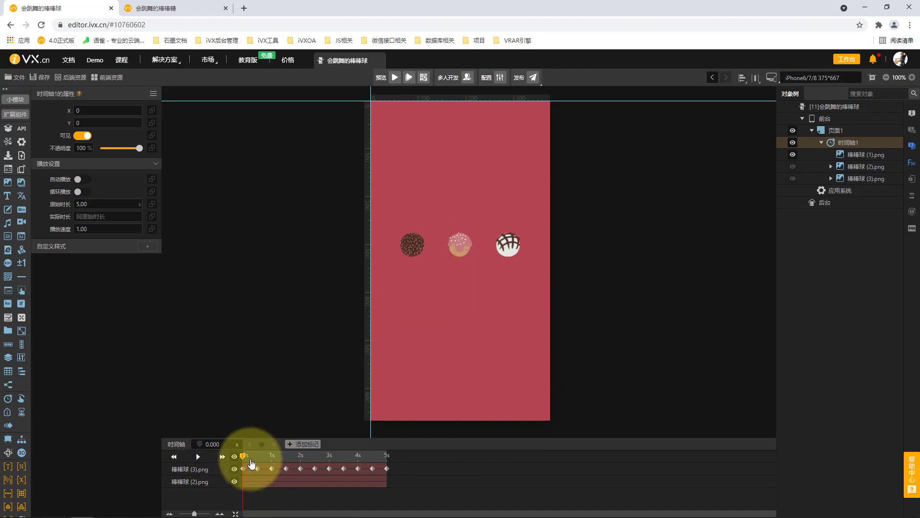
# Add keyframes at 0 s and 0.5 s to the pink ball's track in the timeline.
pyautogui.click(252, 481)
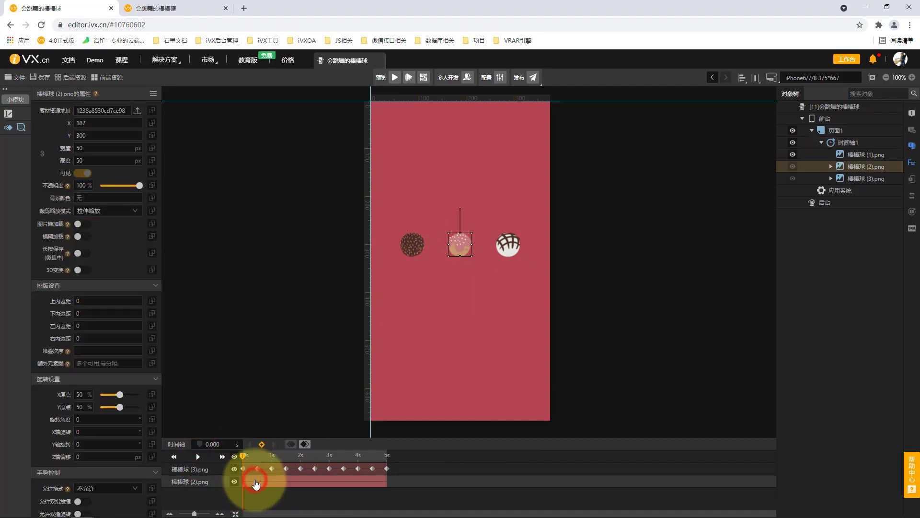
pyautogui.click(262, 445)
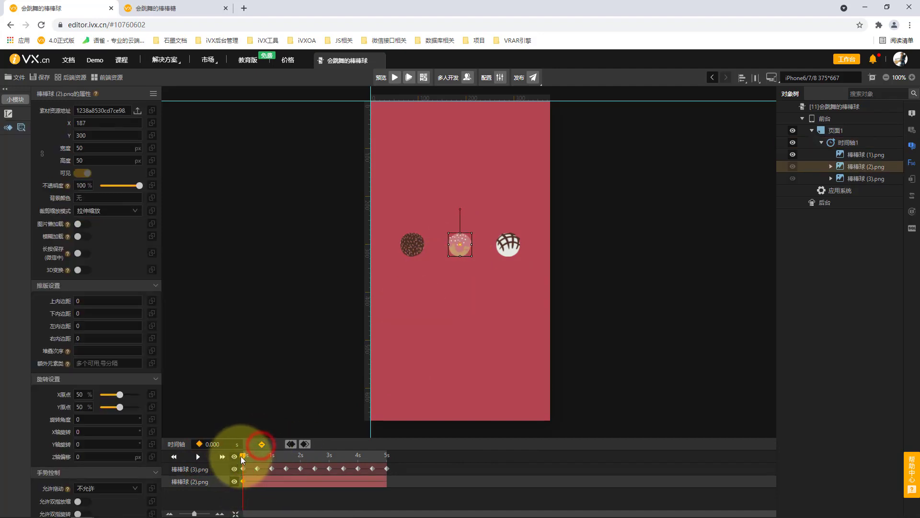
pyautogui.moveTo(246, 459); pyautogui.dragTo(256, 459)
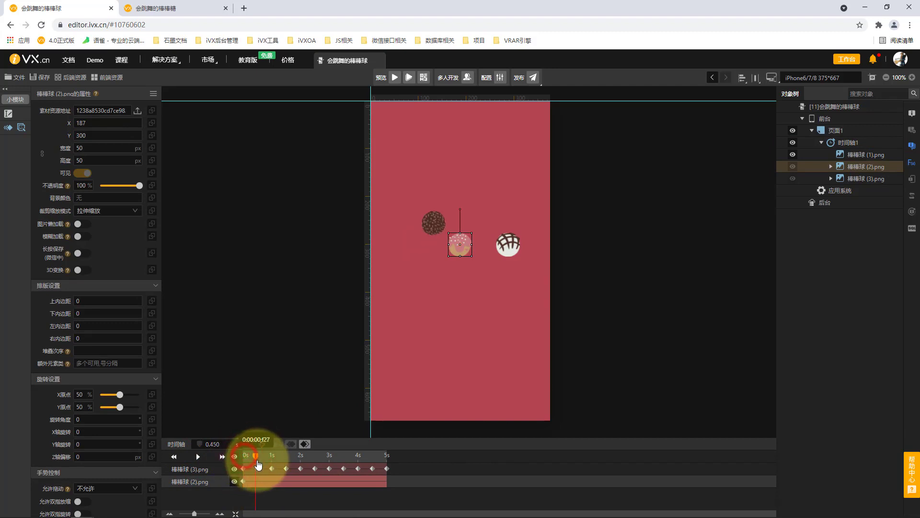
pyautogui.write('0.5')
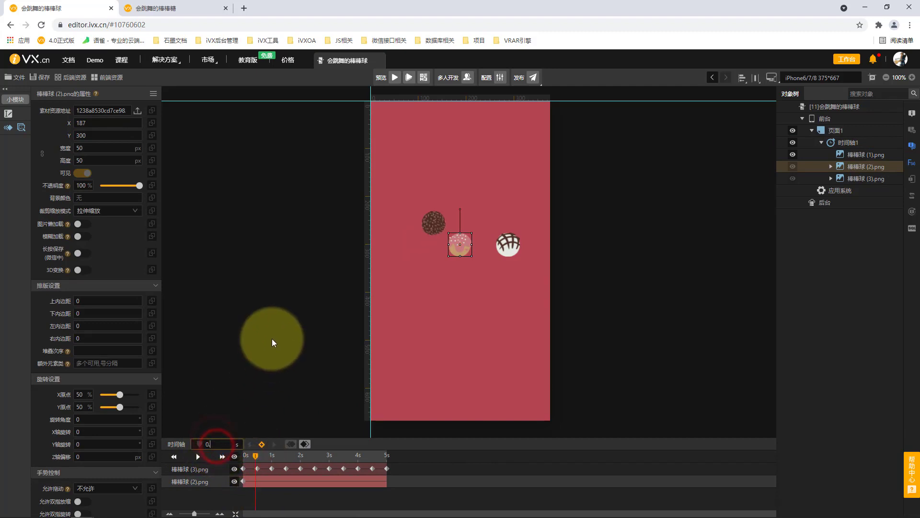
pyautogui.click(270, 338)
pyautogui.click(262, 445)
pyautogui.click(257, 481)
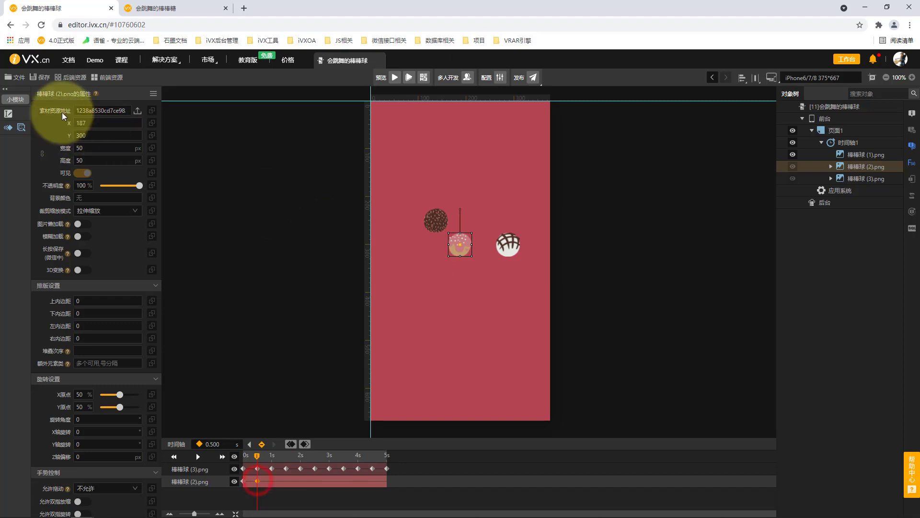
# Position the pink ball at X 137, Y 350 at its 0.5 s keyframe.
pyautogui.click(95, 123)
pyautogui.write('137')
pyautogui.click(252, 156)
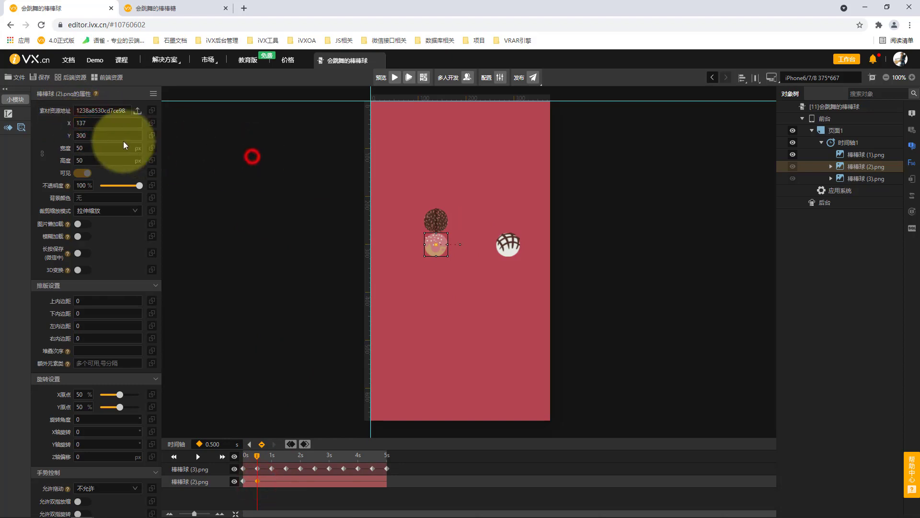
pyautogui.click(118, 133)
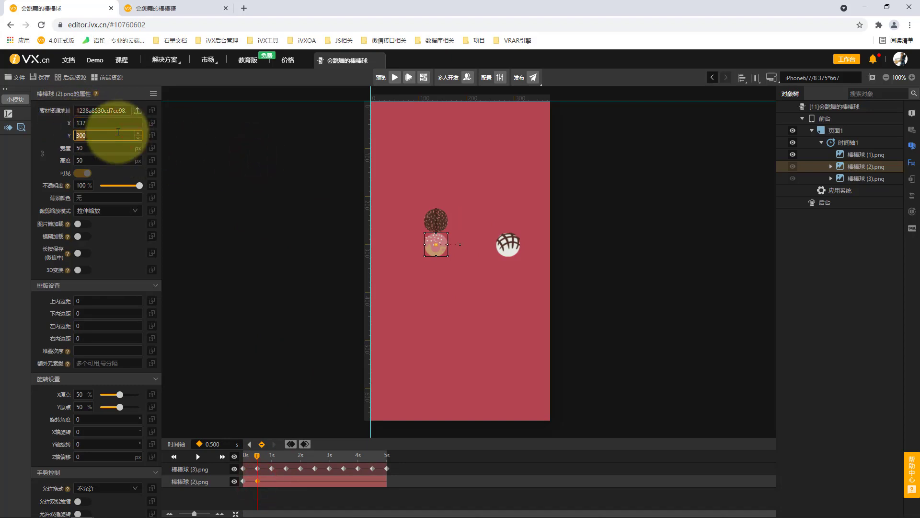
pyautogui.write('3')
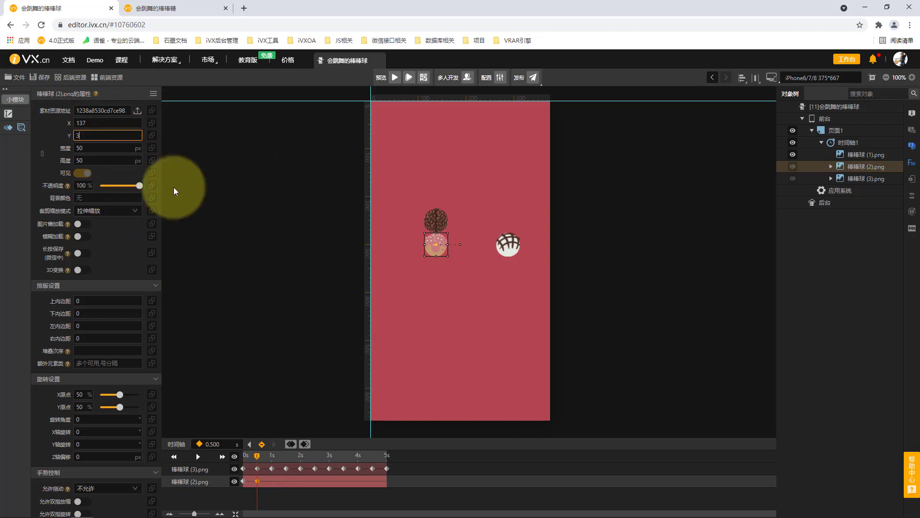
pyautogui.write('50')
pyautogui.click(265, 186)
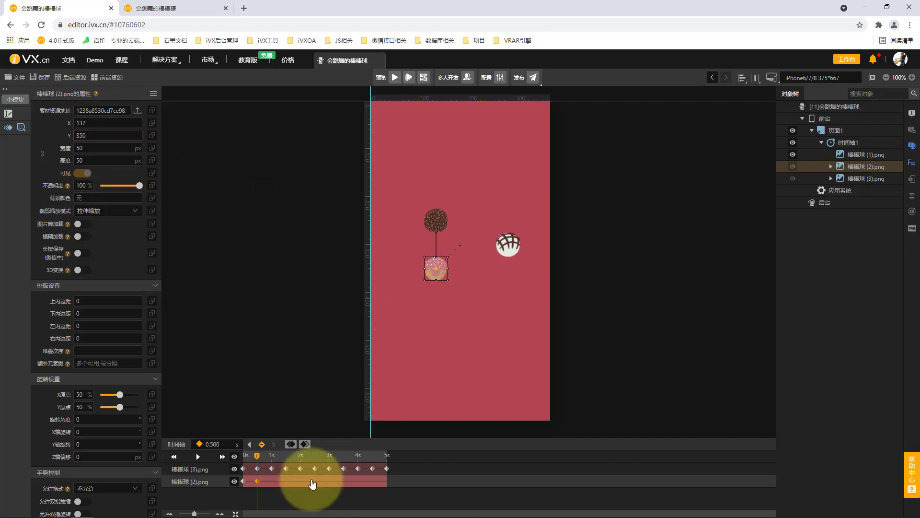
# Add a keyframe at 1 s to the pink ball's track.
pyautogui.moveTo(257, 455); pyautogui.dragTo(271, 456)
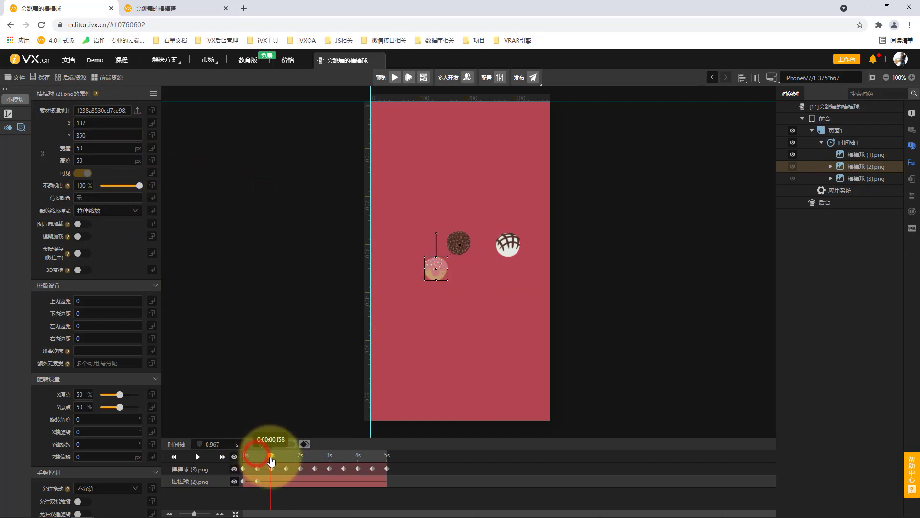
pyautogui.click(246, 373)
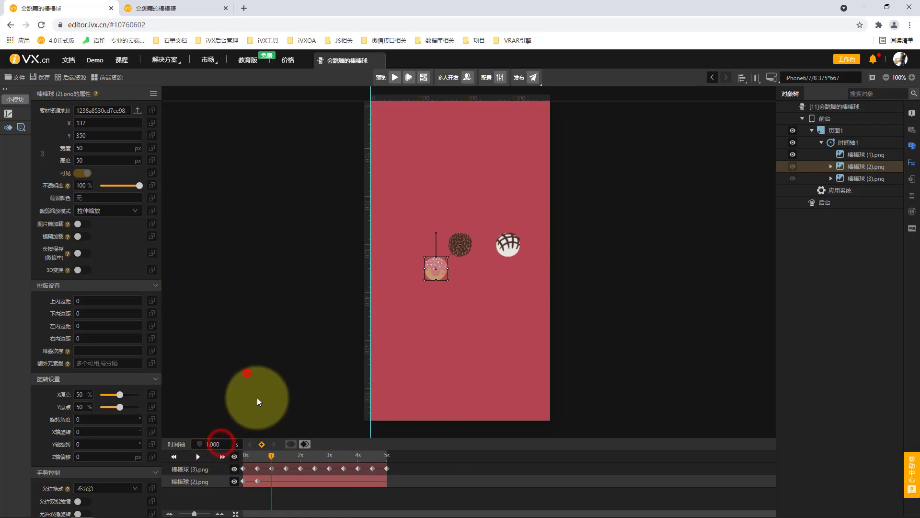
pyautogui.click(263, 444)
pyautogui.click(439, 270)
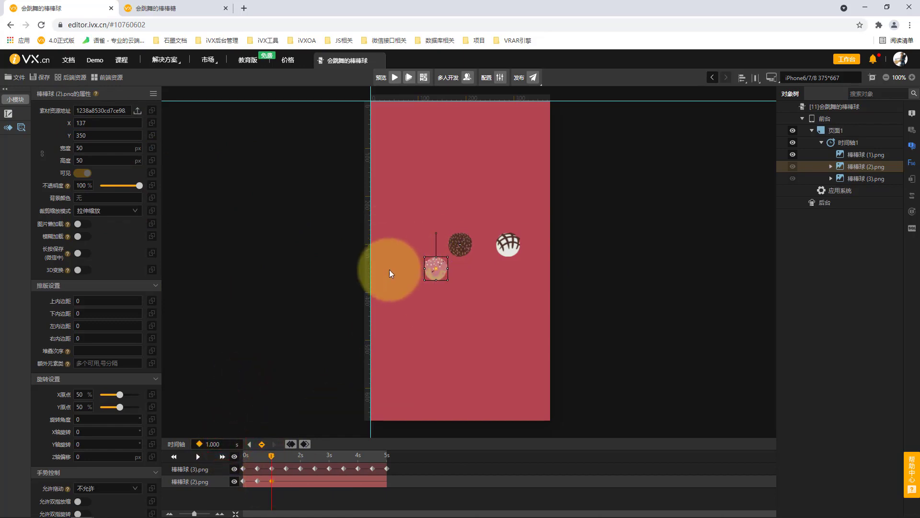
# Position the pink ball at X 87, Y 300 at its 1 s keyframe.
pyautogui.click(114, 124)
pyautogui.write('87')
pyautogui.click(257, 154)
pyautogui.click(110, 137)
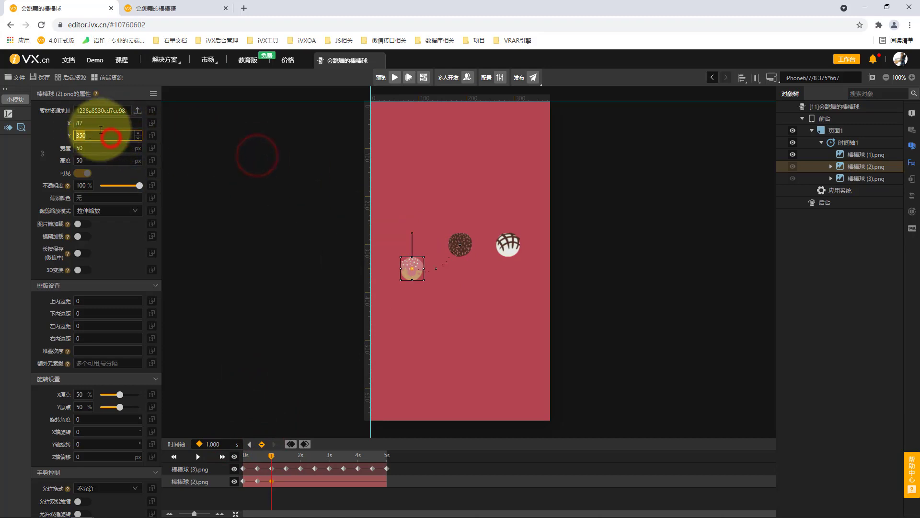
pyautogui.write('3')
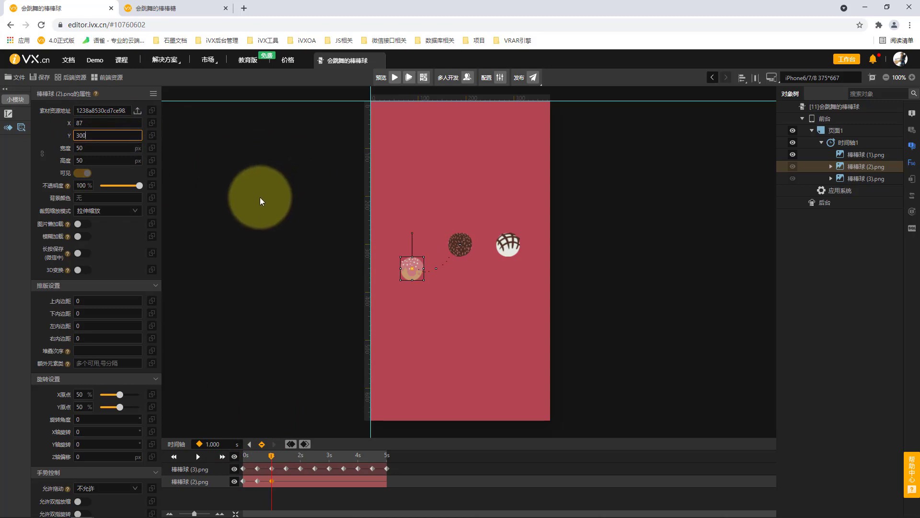
pyautogui.write('00')
pyautogui.click(260, 198)
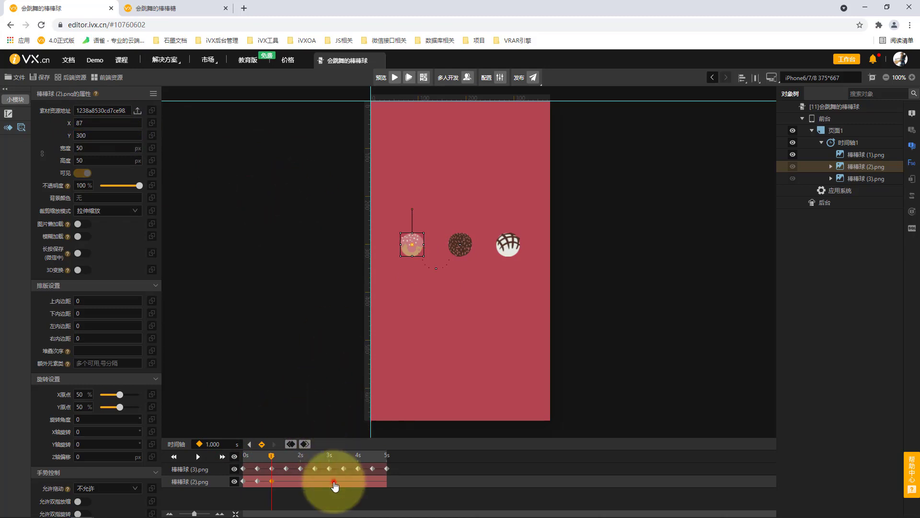
# Change the track type (轨迹类型) of the pink ball's track 轨迹1 to 直线 and scrub back to 0 s.
pyautogui.click(832, 166)
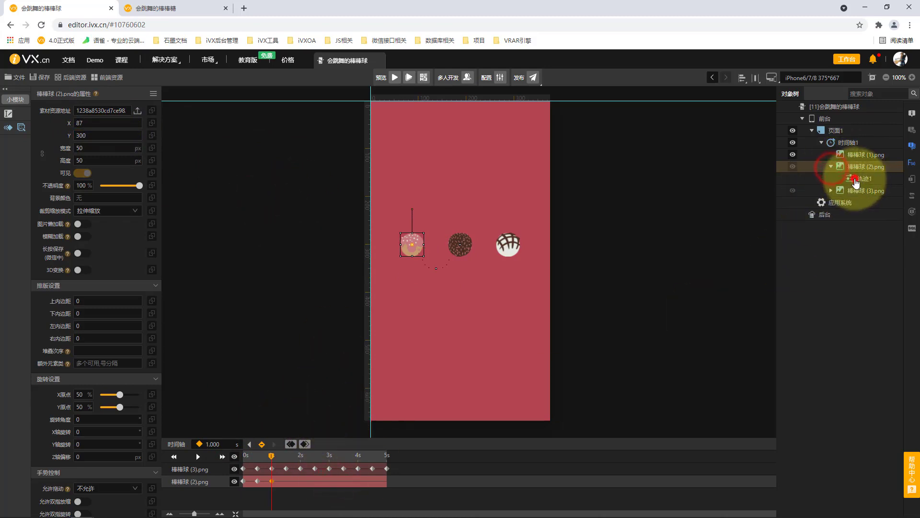
pyautogui.click(856, 182)
pyautogui.click(105, 110)
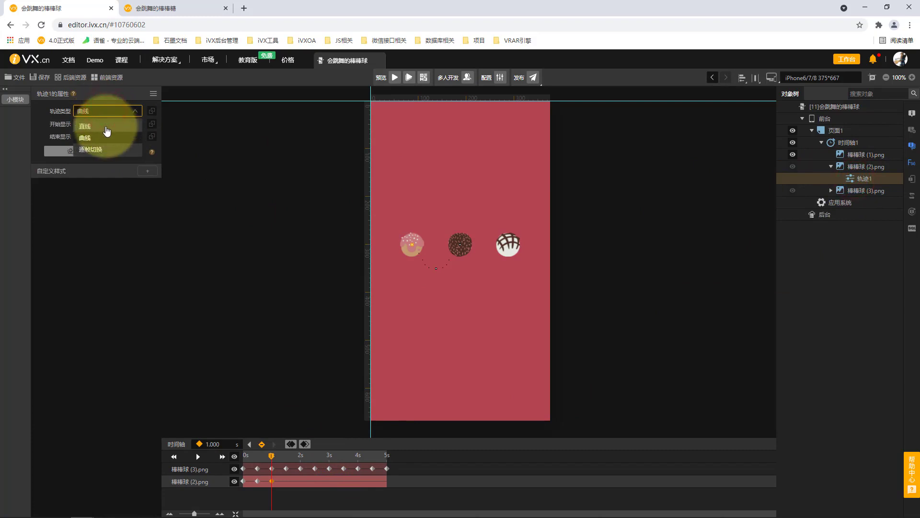
pyautogui.click(106, 127)
pyautogui.moveTo(271, 456)
pyautogui.mouseDown()
pyautogui.moveTo(232, 456)
pyautogui.moveTo(282, 466)
pyautogui.mouseUp()
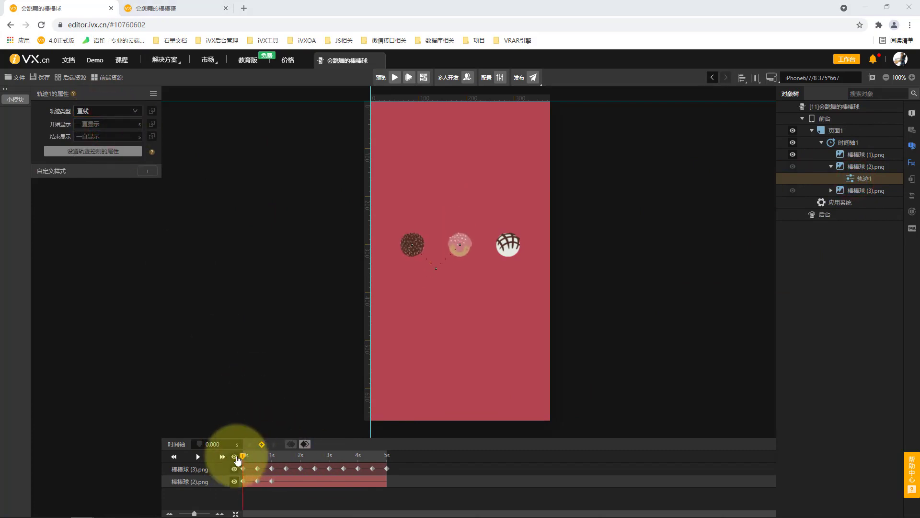
# Set the pink ball's rotation angle (旋转角度) to 180 at its 0.5 s keyframe and 360 at its 1 s keyframe.
pyautogui.click(257, 481)
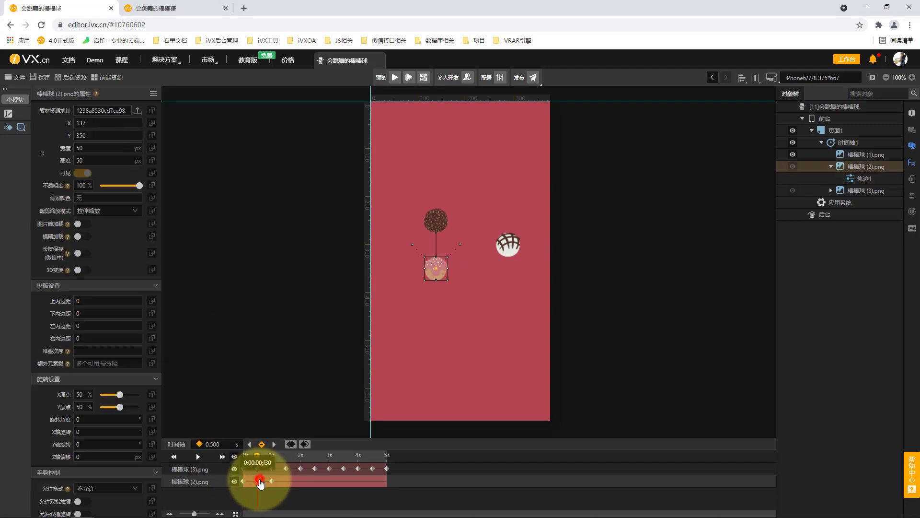
pyautogui.click(100, 421)
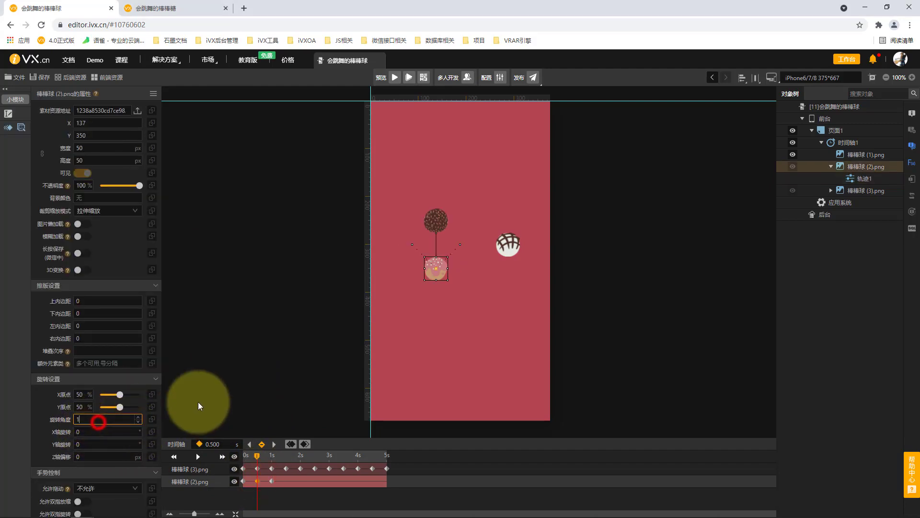
pyautogui.write('180')
pyautogui.click(230, 383)
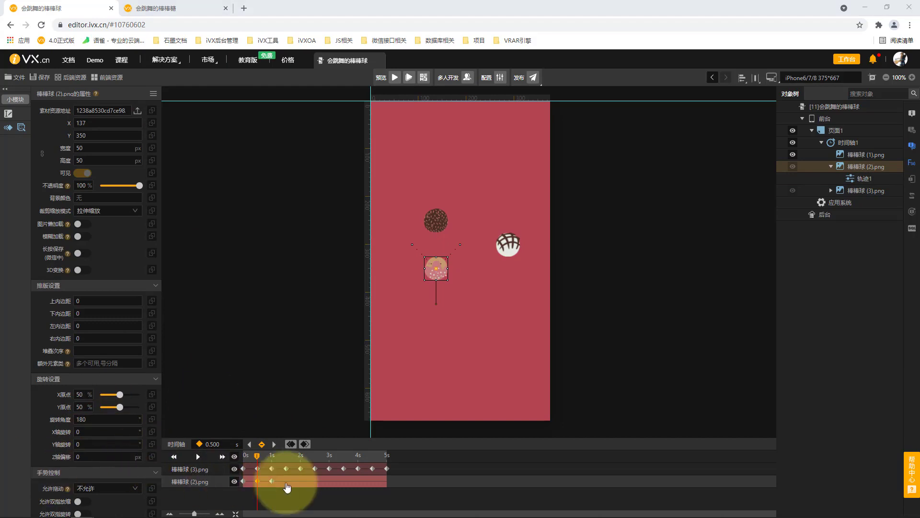
pyautogui.click(272, 480)
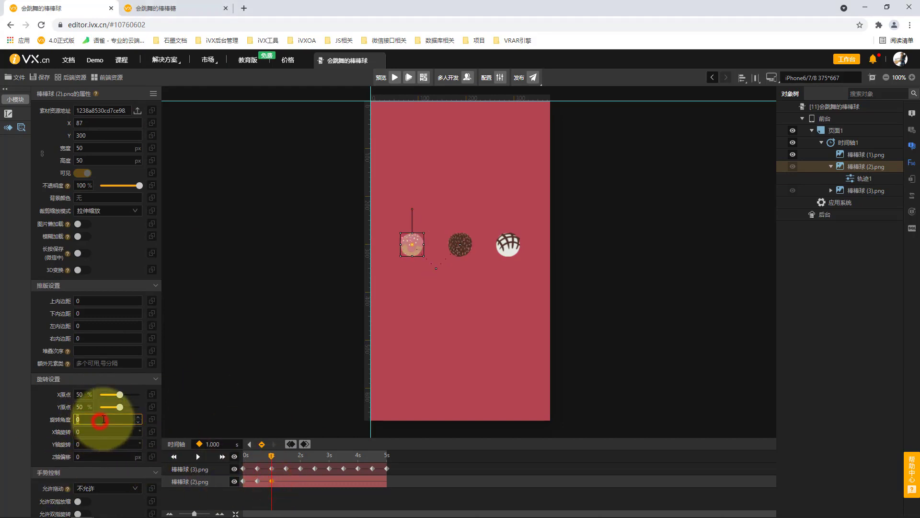
pyautogui.write('36')
# Move the timeline playhead to 2 s.
pyautogui.moveTo(272, 455); pyautogui.dragTo(303, 468)
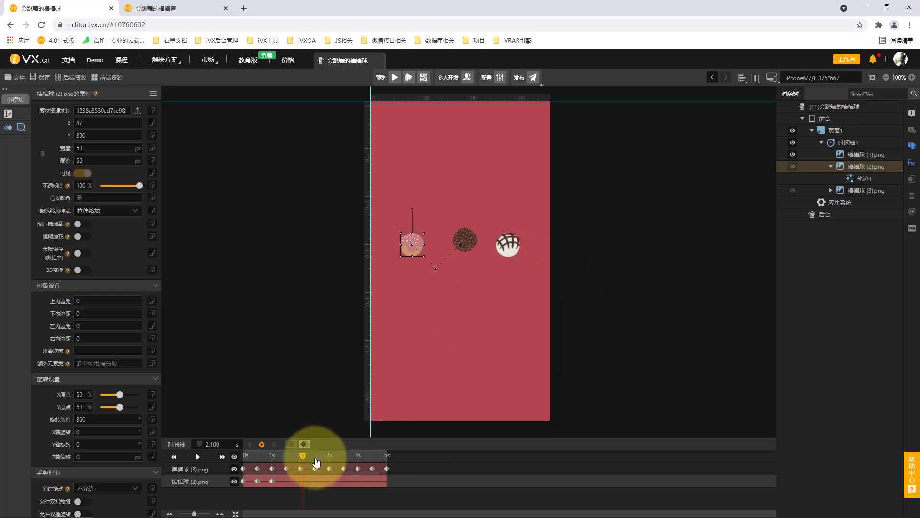
pyautogui.click(211, 444)
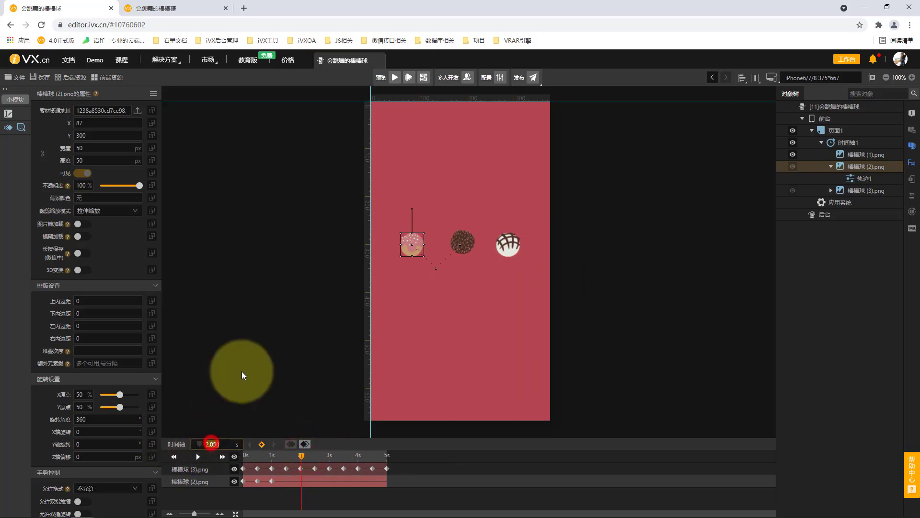
pyautogui.write('2')
pyautogui.click(286, 327)
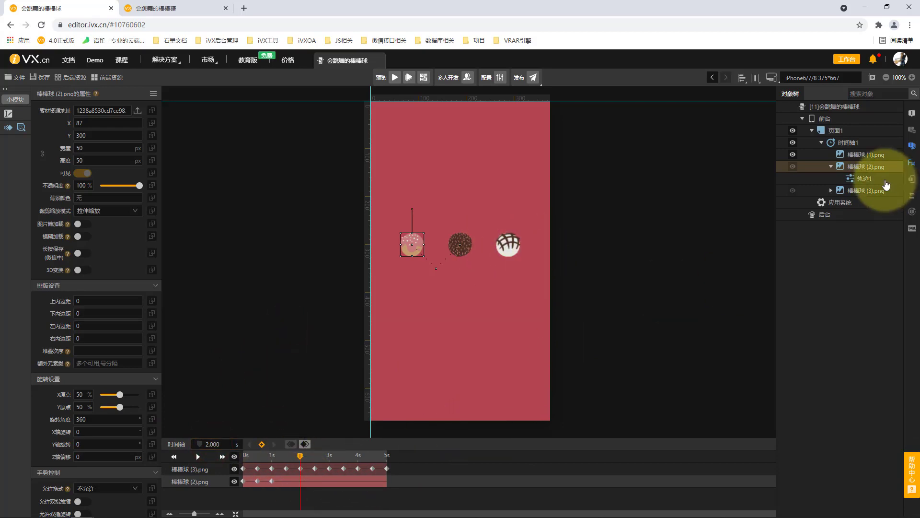
# Add a track (轨迹) to the white ball 棒棒球 (1).png and select that track.
pyautogui.click(876, 156)
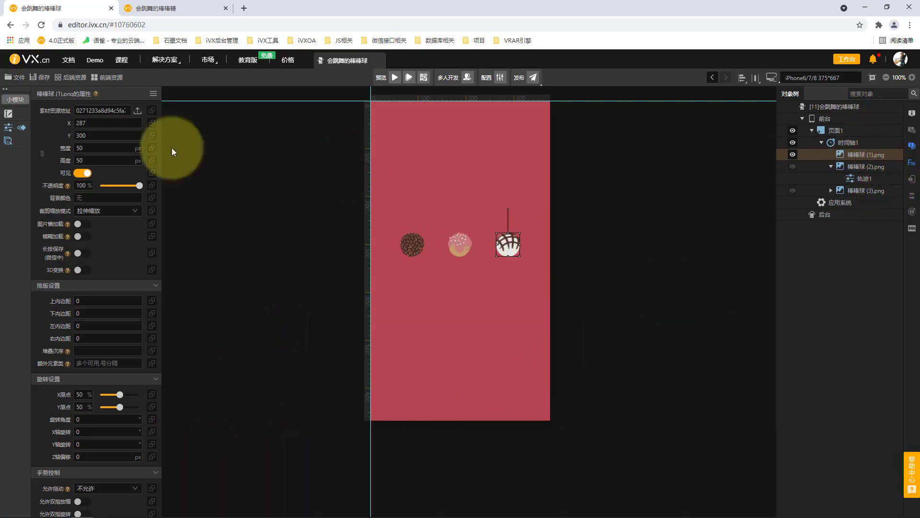
pyautogui.click(8, 128)
pyautogui.click(861, 167)
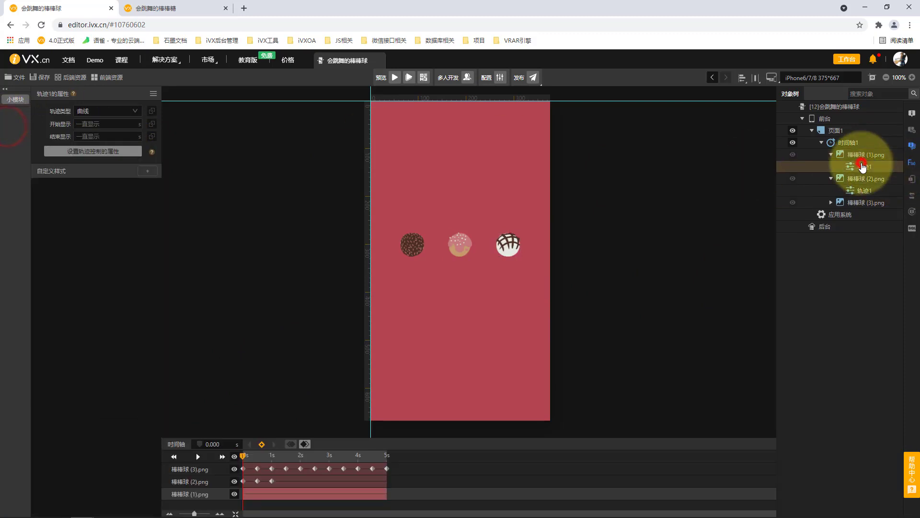
# Add a keyframe at 2 s to the white ball's track.
pyautogui.moveTo(243, 455); pyautogui.dragTo(301, 456)
pyautogui.click(212, 444)
pyautogui.press('BackSpace')
pyautogui.press('BackSpace')
pyautogui.press('BackSpace')
pyautogui.press('BackSpace')
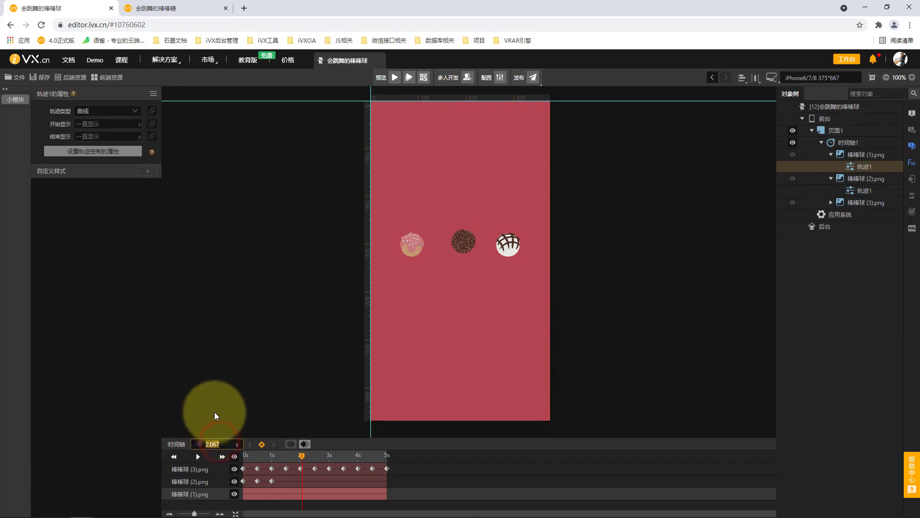
pyautogui.click(225, 376)
pyautogui.click(262, 444)
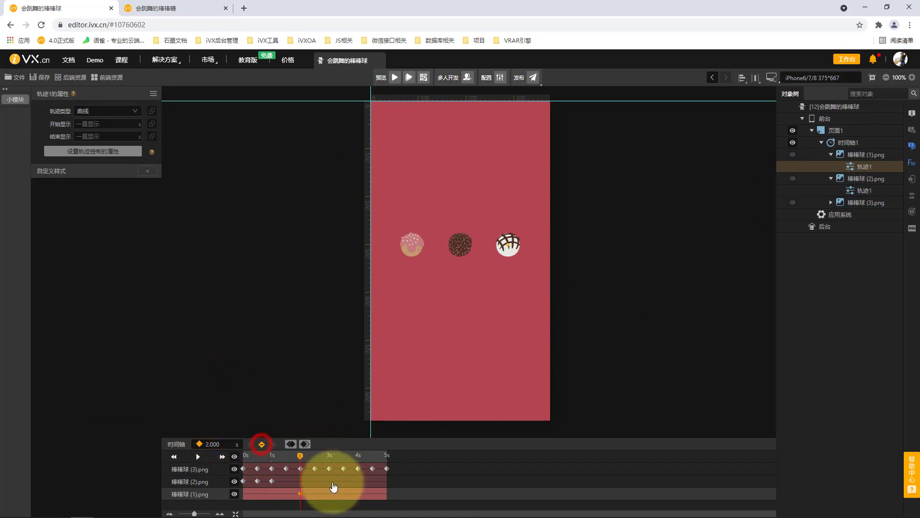
# Add a keyframe at 2.5 s to the white ball's track.
pyautogui.moveTo(301, 456); pyautogui.dragTo(314, 456)
pyautogui.click(213, 444)
pyautogui.write('2.5')
pyautogui.click(246, 383)
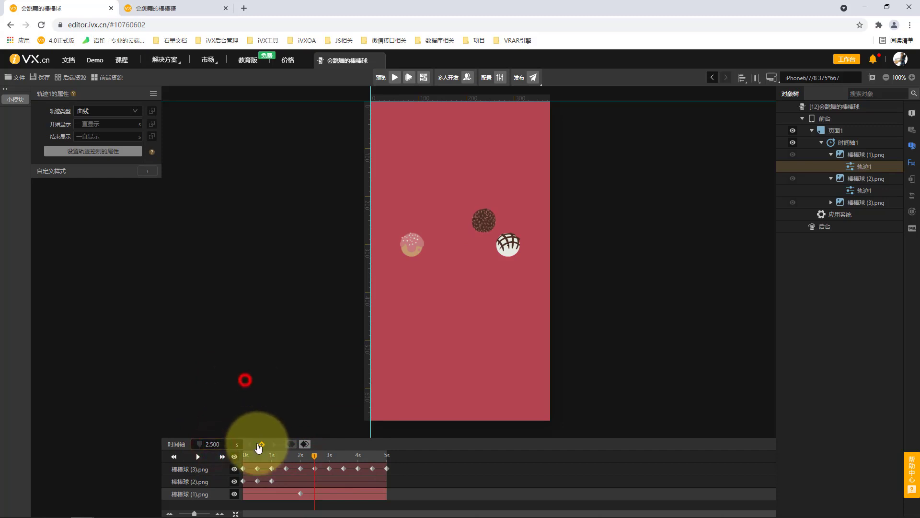
pyautogui.click(261, 444)
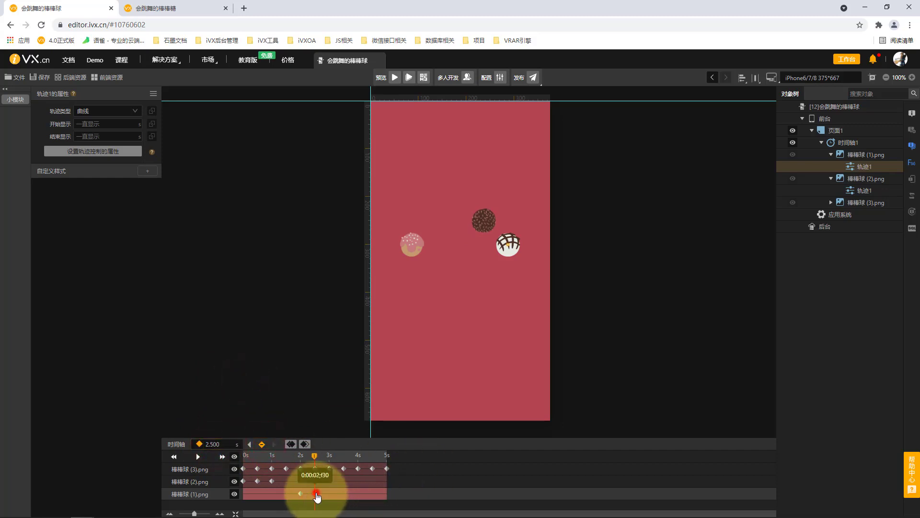
# Position the white ball at X 237, Y 350 at its 2.5 s keyframe.
pyautogui.click(315, 494)
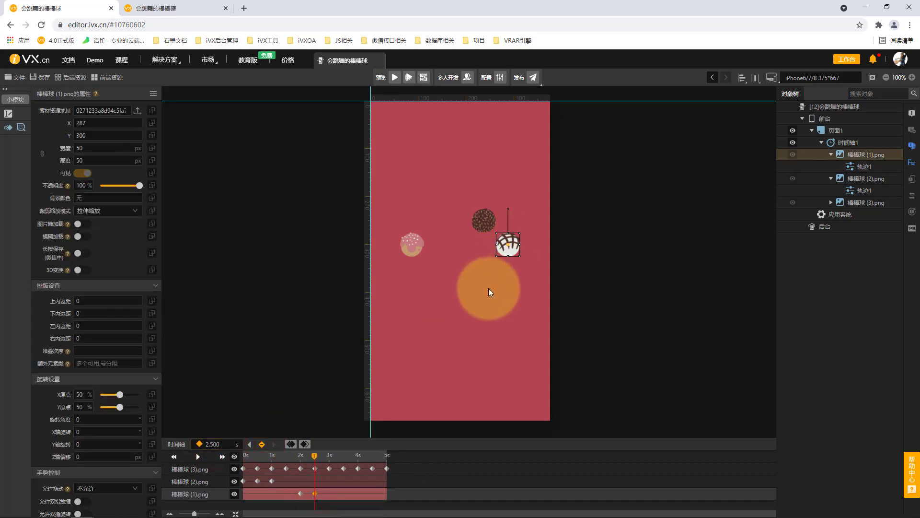
pyautogui.click(105, 125)
pyautogui.write('2377')
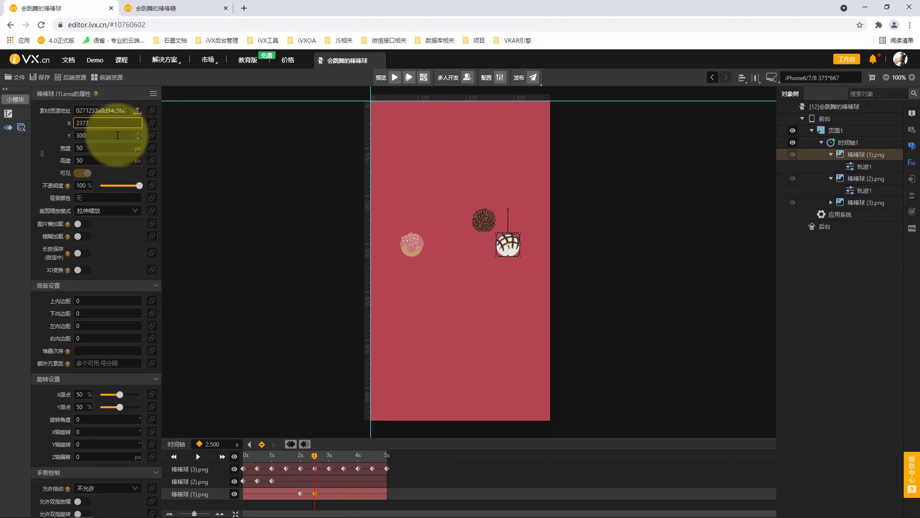
pyautogui.write('35')
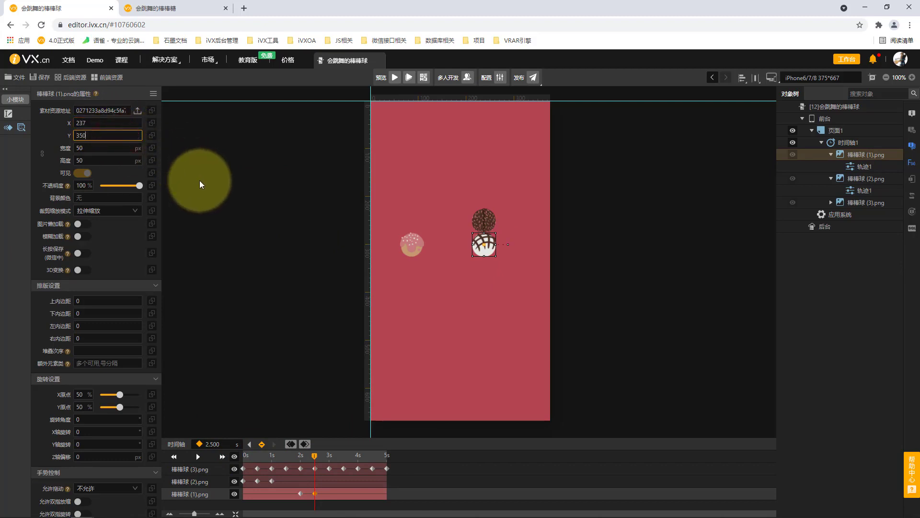
pyautogui.click(199, 180)
# Add a keyframe at 3 s to the white ball's track.
pyautogui.moveTo(315, 455); pyautogui.dragTo(330, 461)
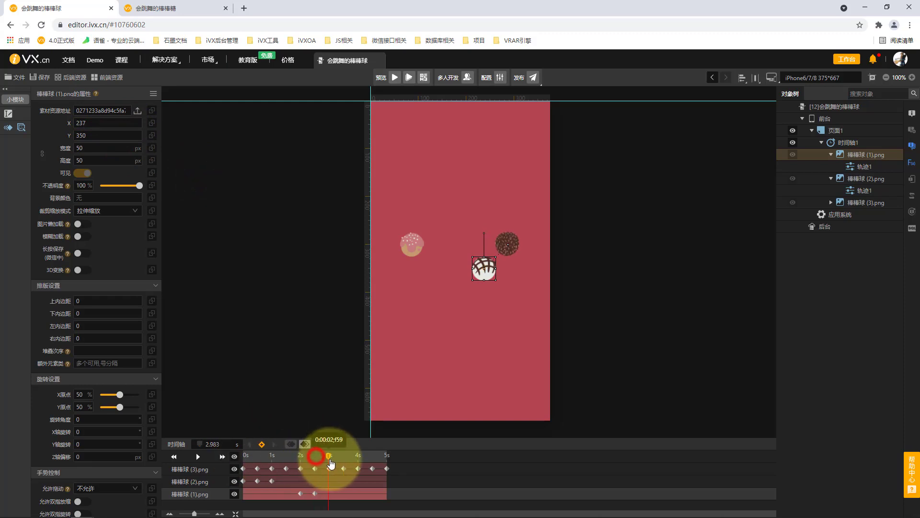
pyautogui.click(215, 444)
pyautogui.write('3')
pyautogui.click(286, 374)
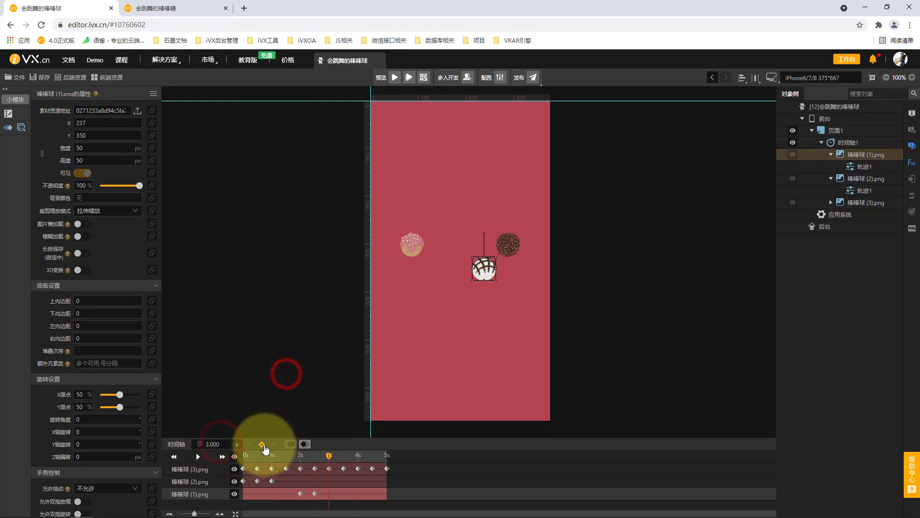
pyautogui.click(262, 444)
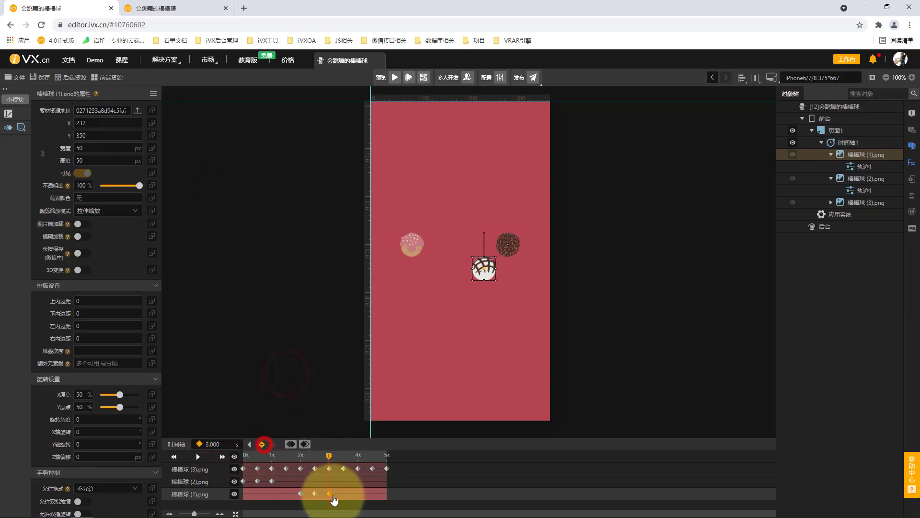
# Position the white ball at X 187, Y 300 at its 3 s keyframe.
pyautogui.doubleClick(109, 136)
pyautogui.write('300')
pyautogui.click(247, 186)
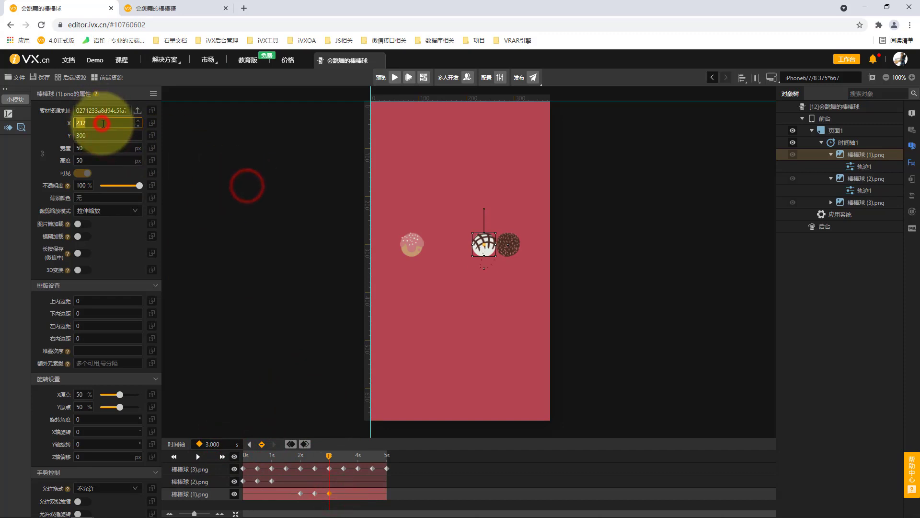
pyautogui.click(103, 124)
pyautogui.write('187')
pyautogui.click(235, 199)
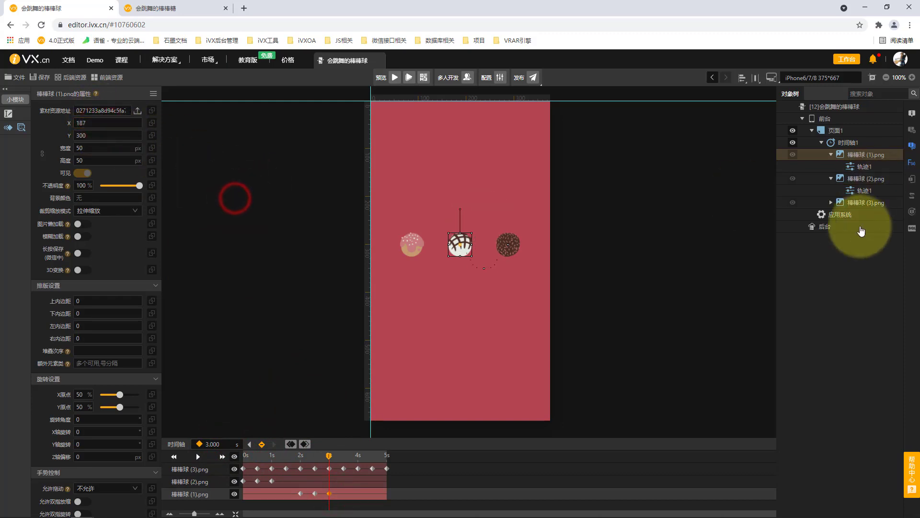
# Change the white ball's track type to 直线 and play the timeline to check the straight path.
pyautogui.click(870, 168)
pyautogui.click(109, 112)
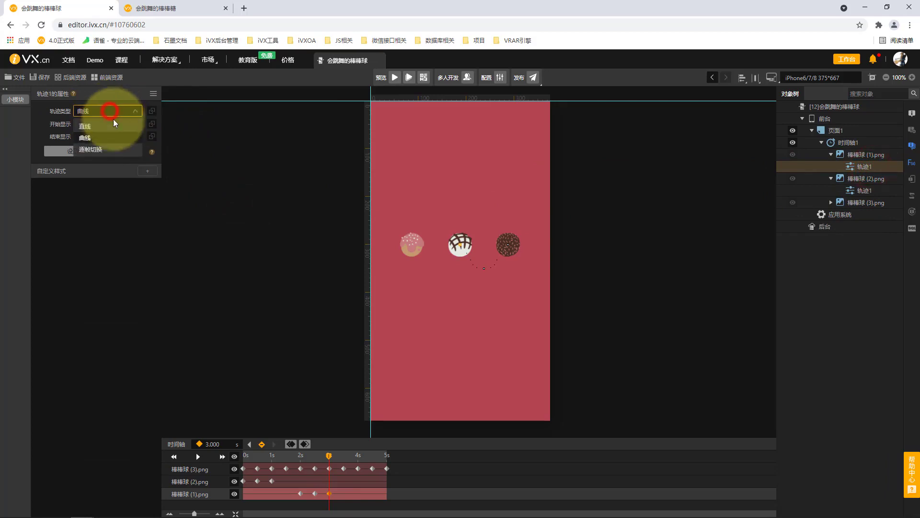
pyautogui.click(96, 127)
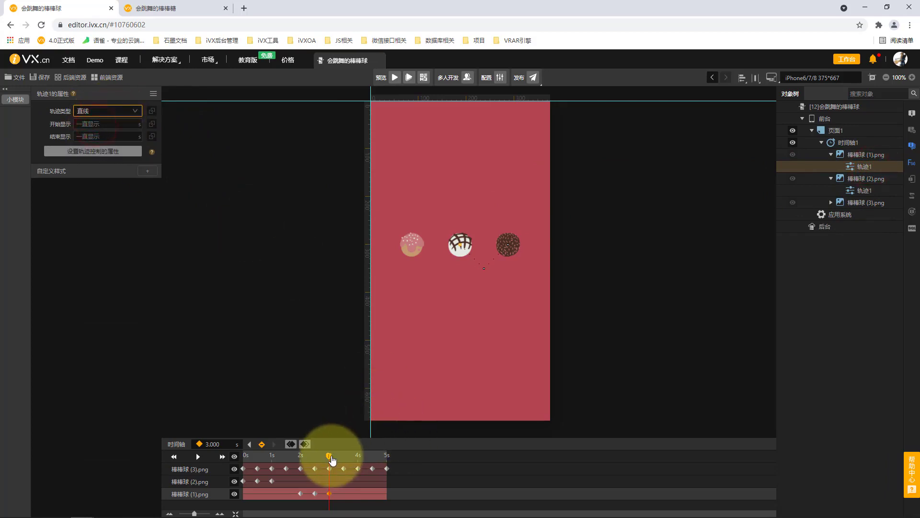
pyautogui.moveTo(330, 456); pyautogui.dragTo(216, 448)
pyautogui.click(196, 456)
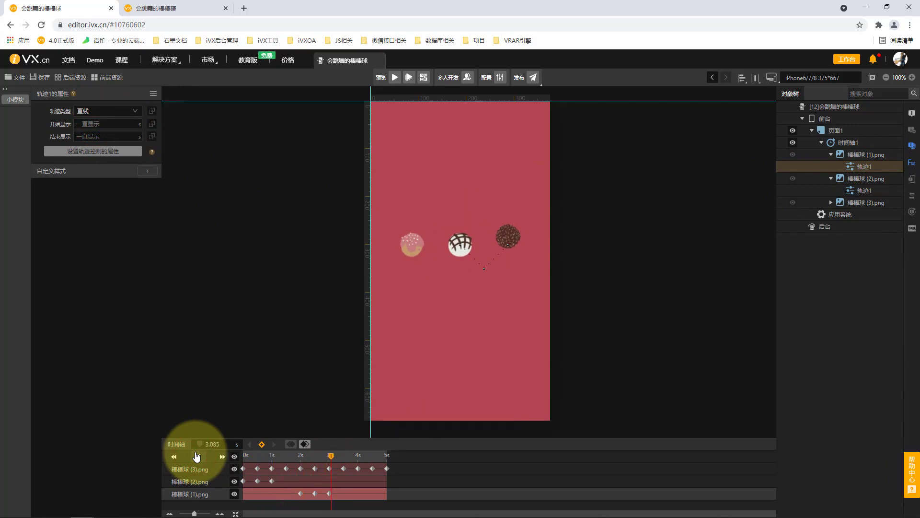
pyautogui.click(197, 456)
# Rotate the white ball at its 2.5 s keyframe and set its rotation angle to 360° at its 3 s keyframe.
pyautogui.click(315, 495)
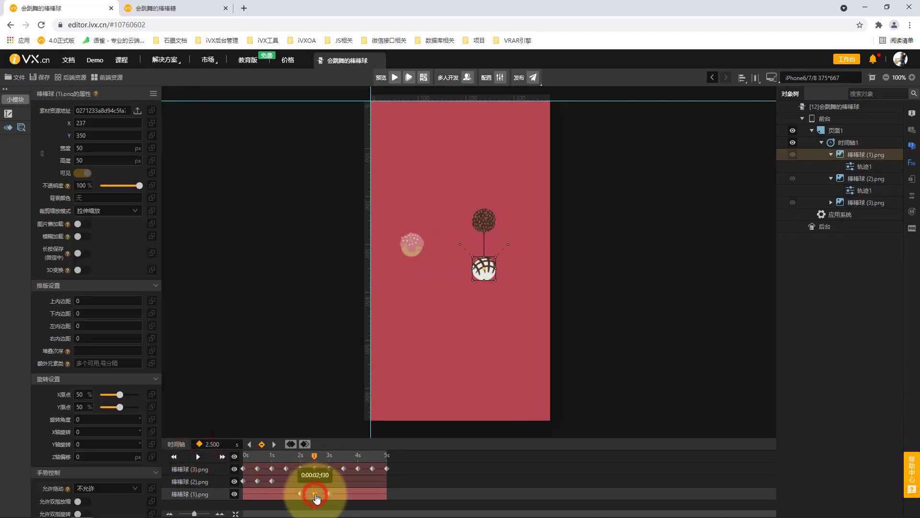
pyautogui.click(98, 421)
pyautogui.write('18')
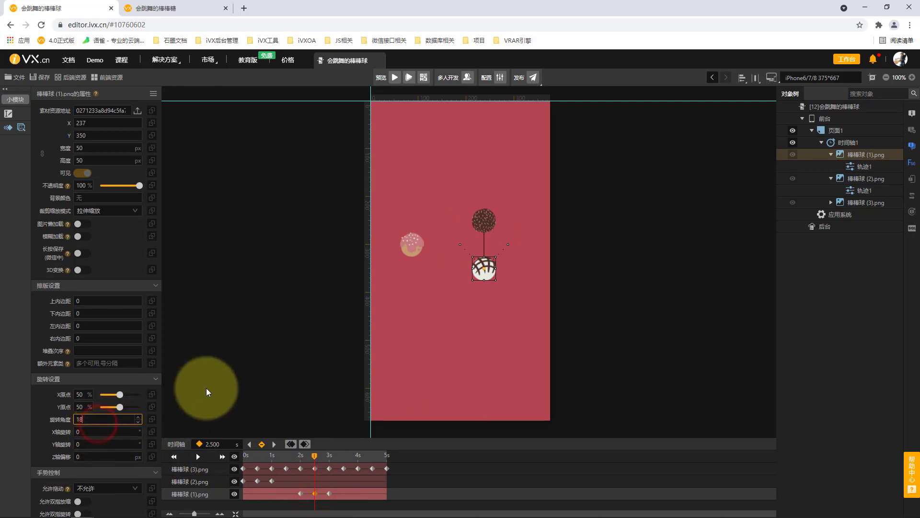
pyautogui.click(210, 375)
pyautogui.click(329, 493)
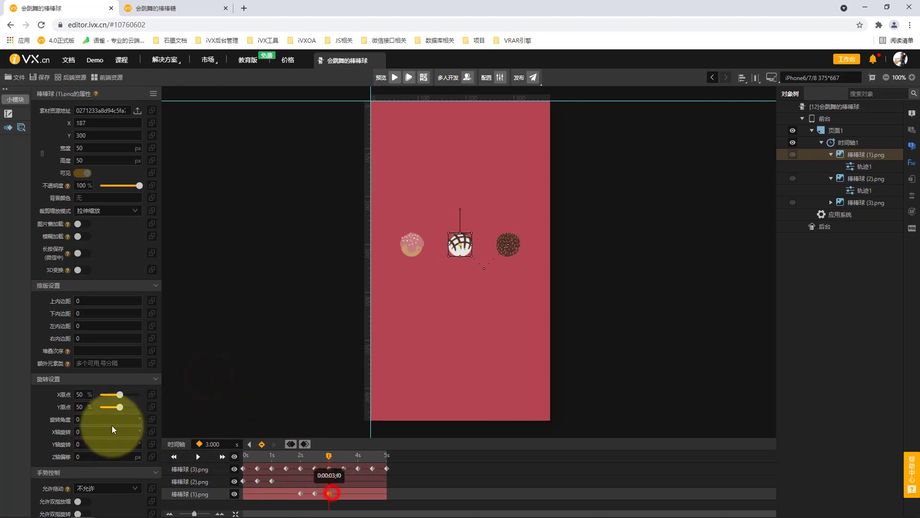
pyautogui.click(109, 419)
pyautogui.write('360')
pyautogui.click(236, 335)
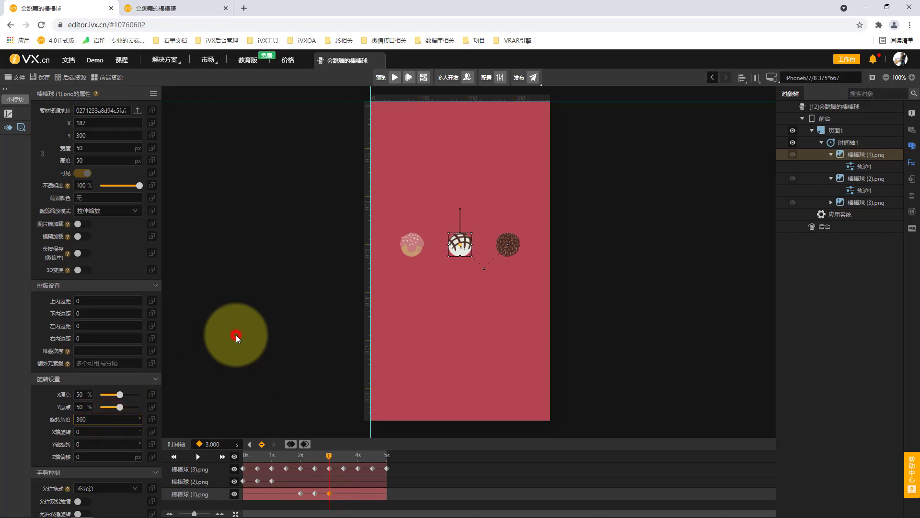
# Add a keyframe at 4 s to the white ball's track.
pyautogui.moveTo(330, 459); pyautogui.dragTo(382, 461)
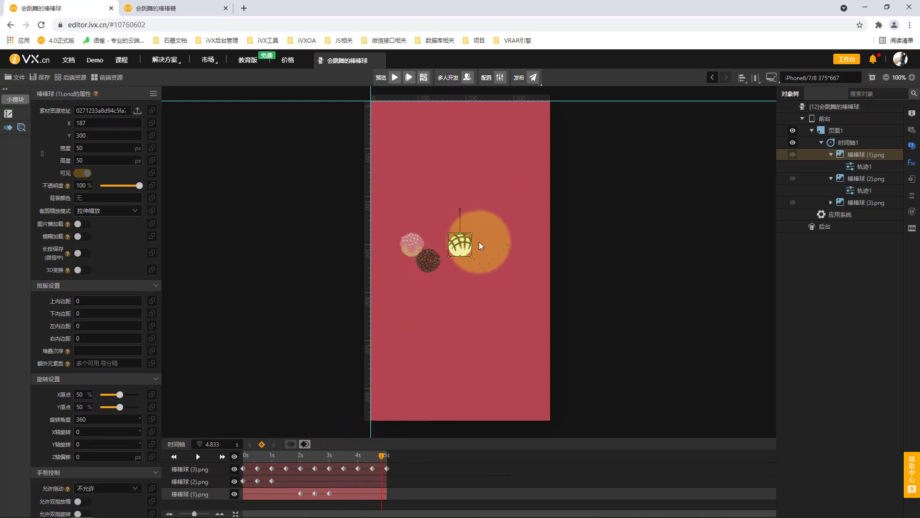
pyautogui.moveTo(383, 455); pyautogui.dragTo(361, 503)
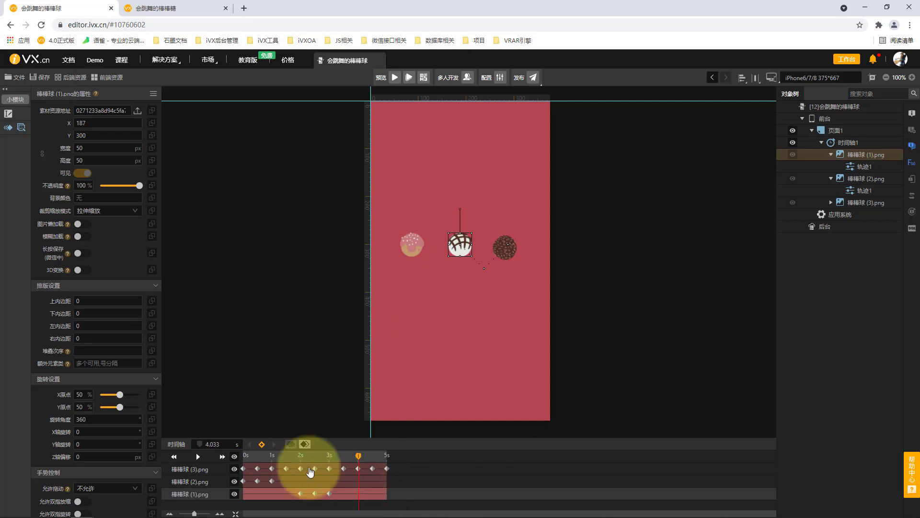
pyautogui.click(226, 444)
pyautogui.write('4')
pyautogui.click(275, 369)
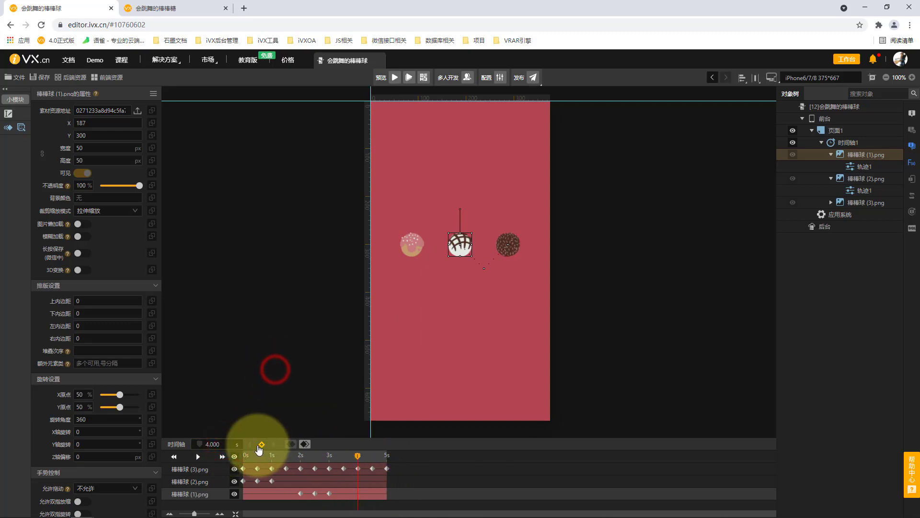
pyautogui.click(261, 445)
pyautogui.click(570, 282)
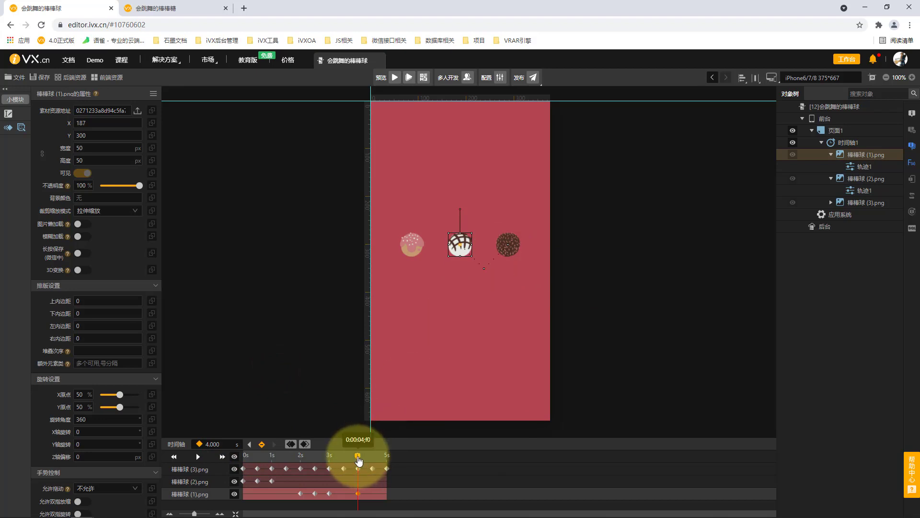
# Copy the white ball's 2 s keyframe to 5 s and play the whole timeline.
pyautogui.moveTo(363, 459); pyautogui.dragTo(380, 456)
pyautogui.click(301, 494)
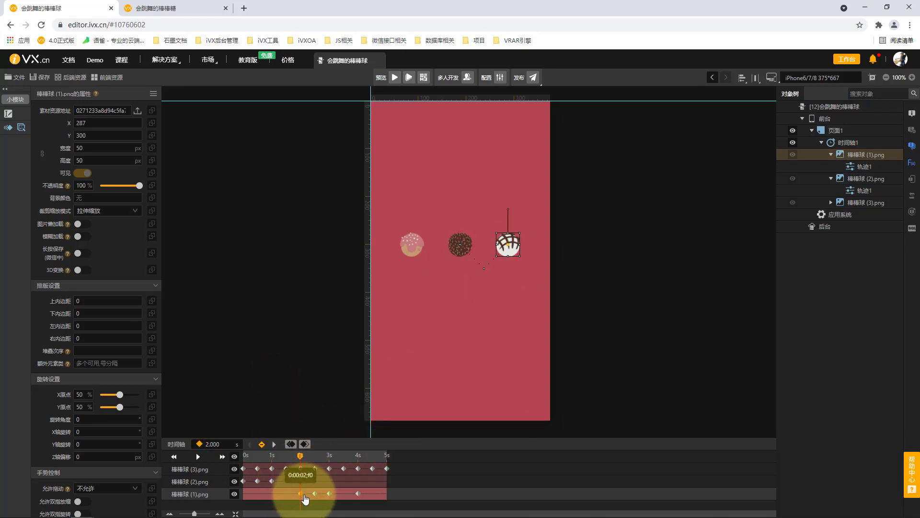
pyautogui.click(292, 445)
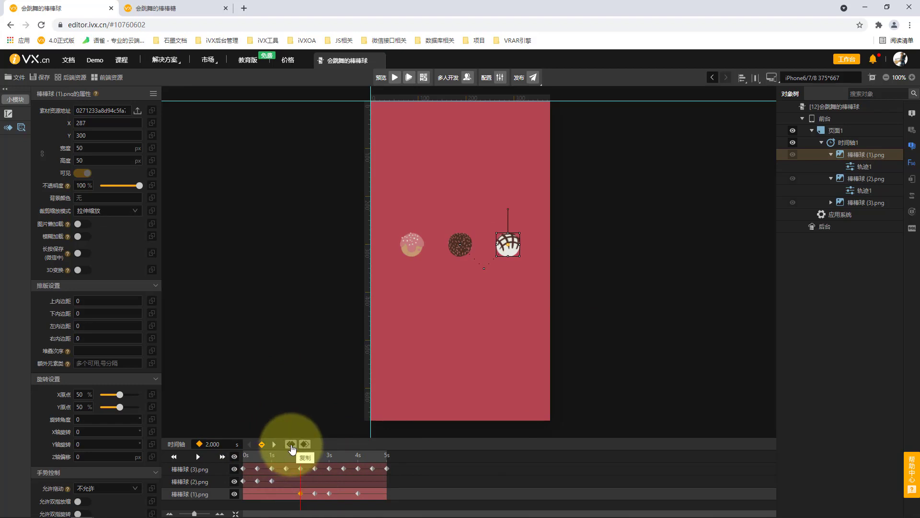
pyautogui.click(292, 445)
pyautogui.moveTo(304, 459); pyautogui.dragTo(386, 457)
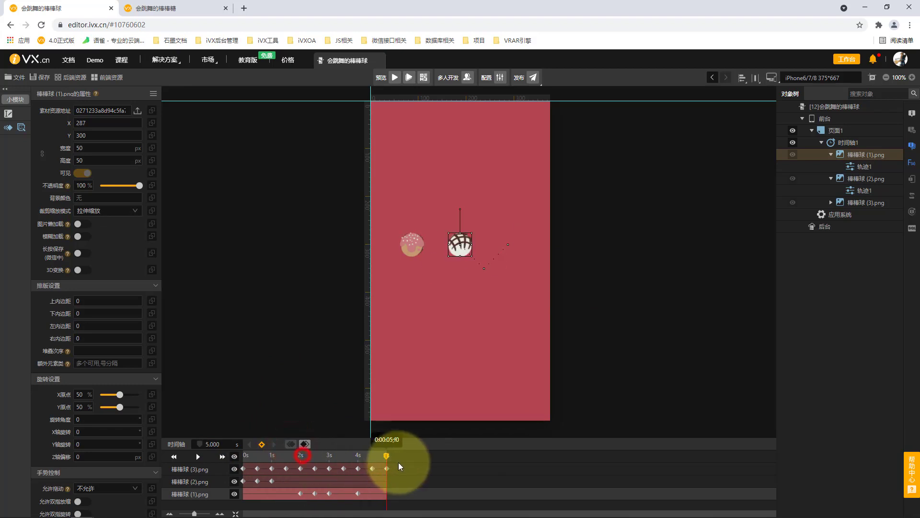
pyautogui.click(306, 445)
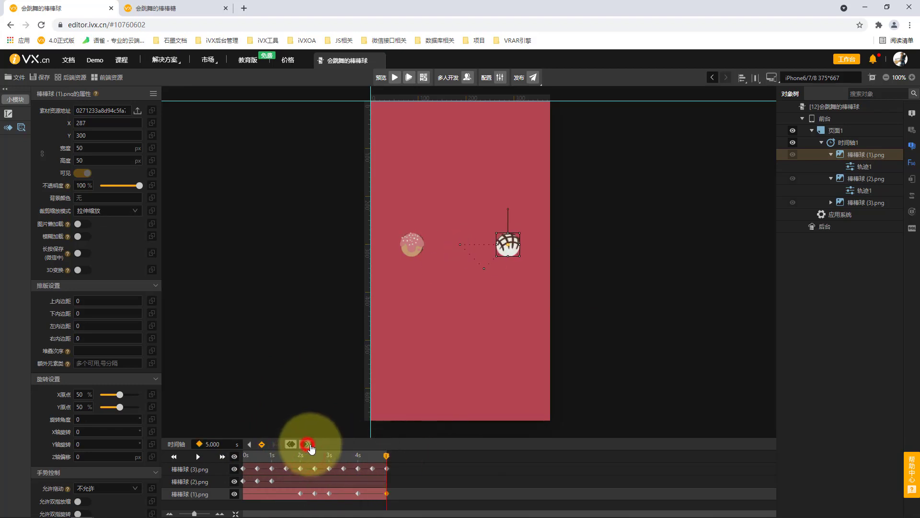
pyautogui.click(387, 456)
pyautogui.click(384, 415)
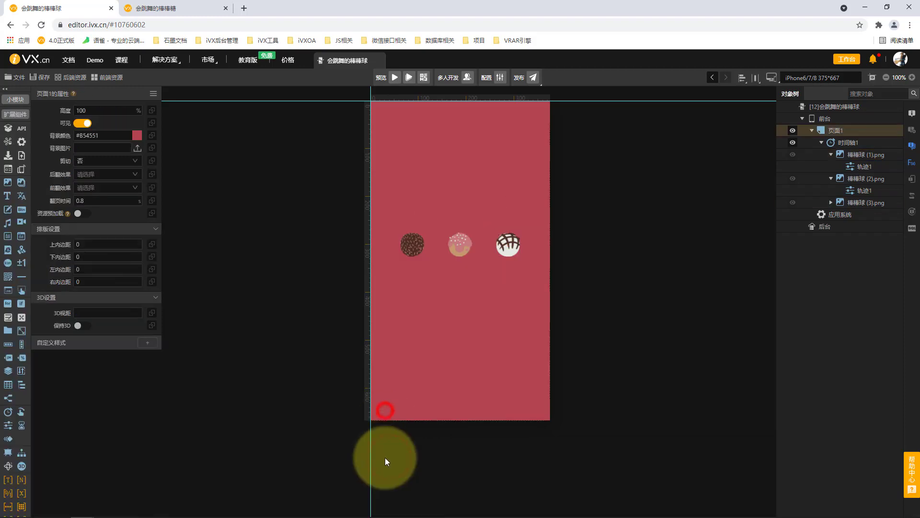
pyautogui.click(861, 142)
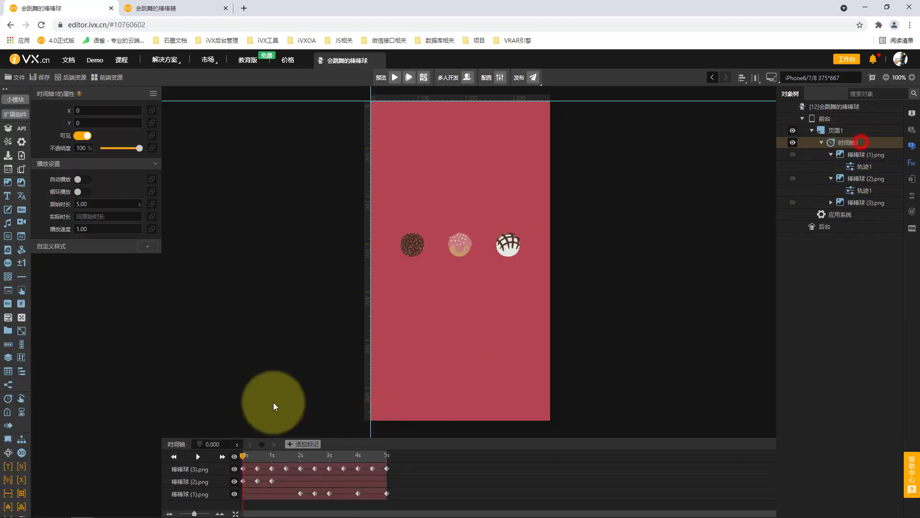
pyautogui.click(199, 457)
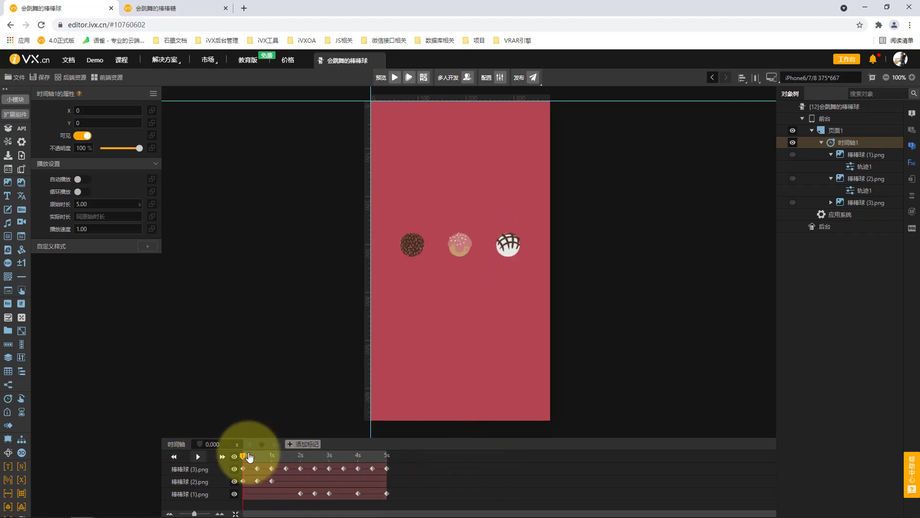
# Add a keyframe at 4 s to the pink ball's track and copy its 0 s keyframe to 5 s.
pyautogui.moveTo(246, 456); pyautogui.dragTo(359, 468)
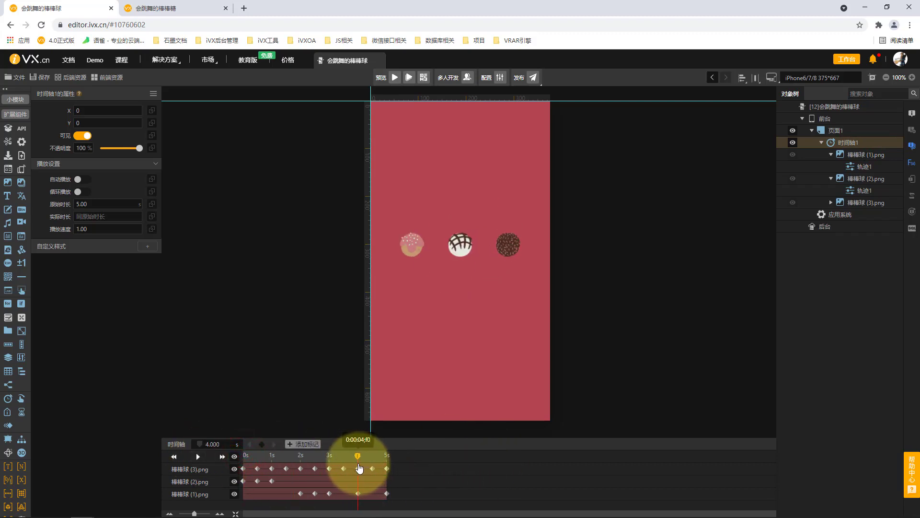
pyautogui.click(367, 485)
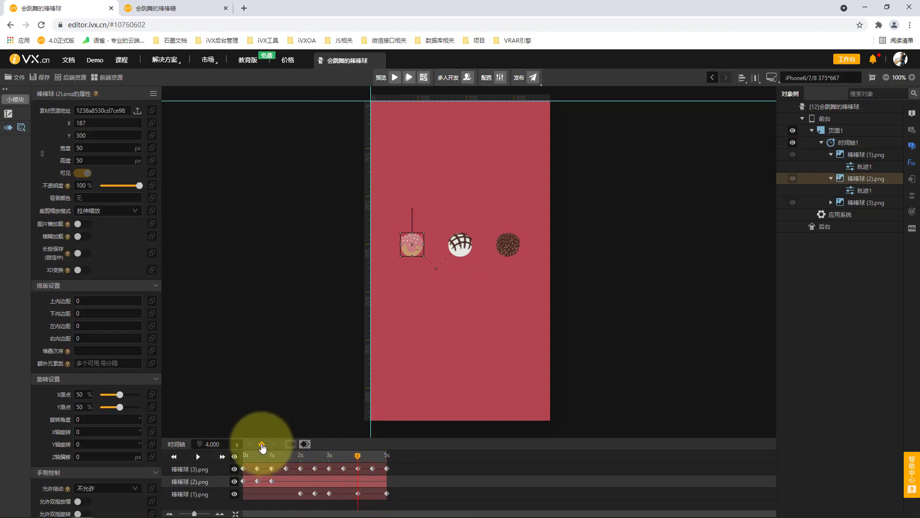
pyautogui.click(246, 483)
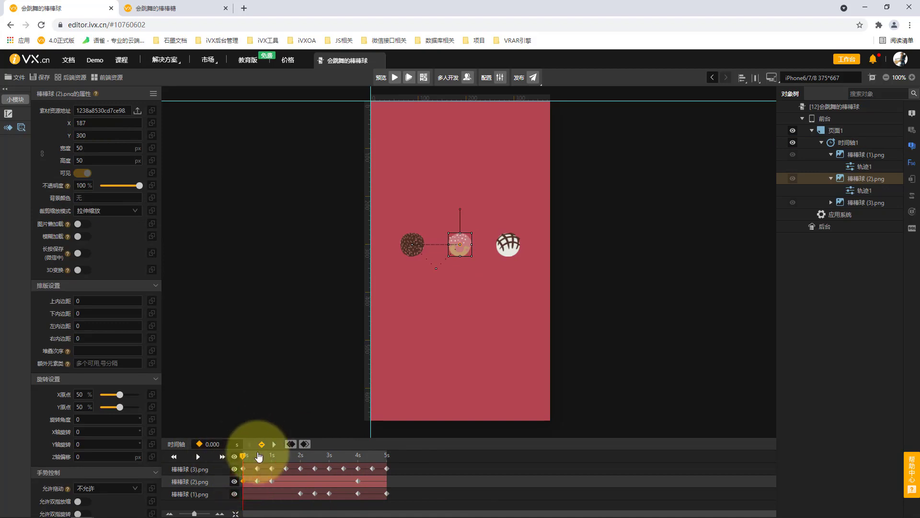
pyautogui.click(290, 444)
pyautogui.moveTo(246, 456); pyautogui.dragTo(417, 475)
pyautogui.click(305, 444)
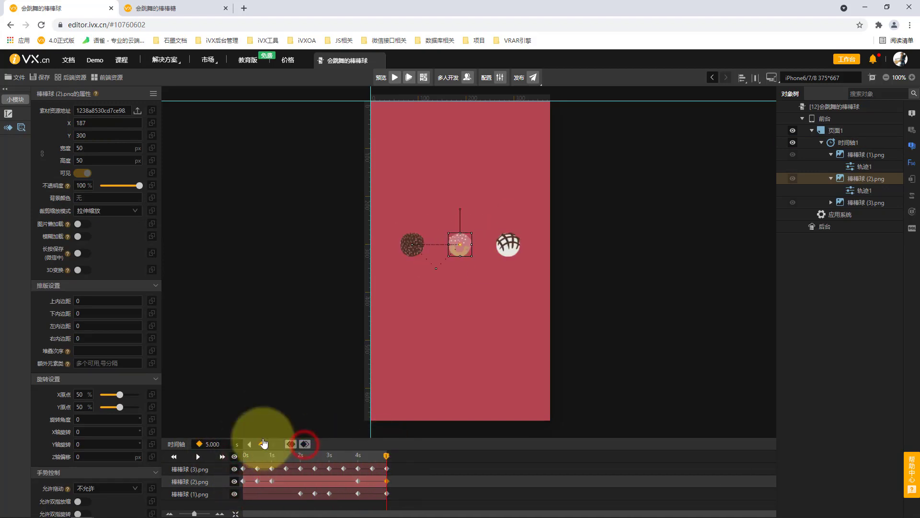
# Set the pink ball's X position to 87 at its 4 s keyframe, matching its 1 s keyframe.
pyautogui.click(199, 457)
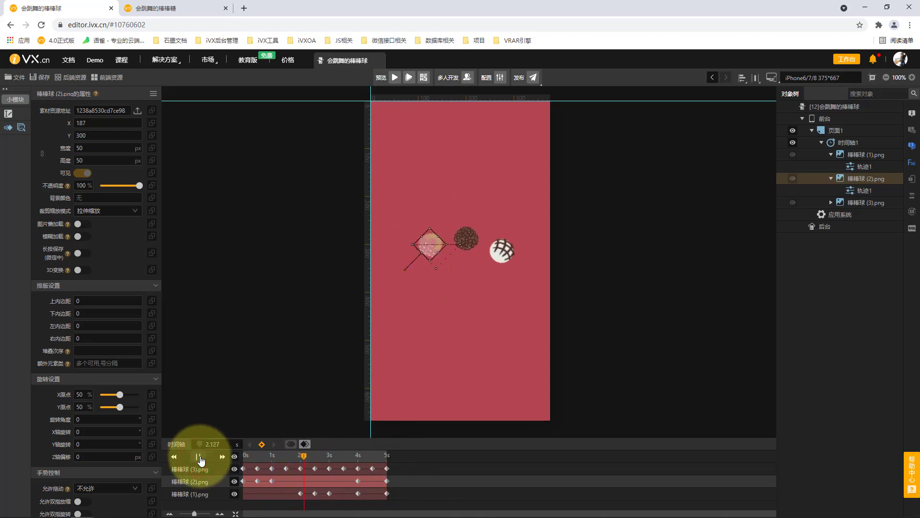
pyautogui.click(200, 457)
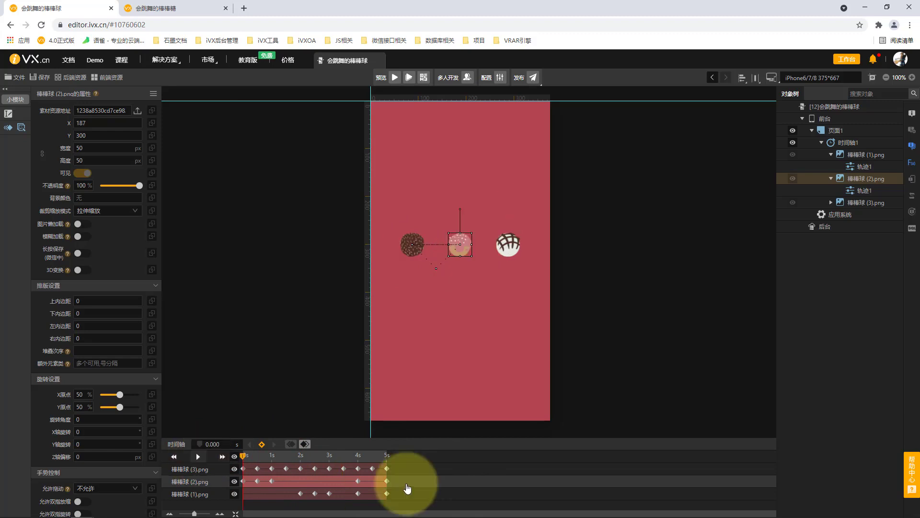
pyautogui.click(359, 480)
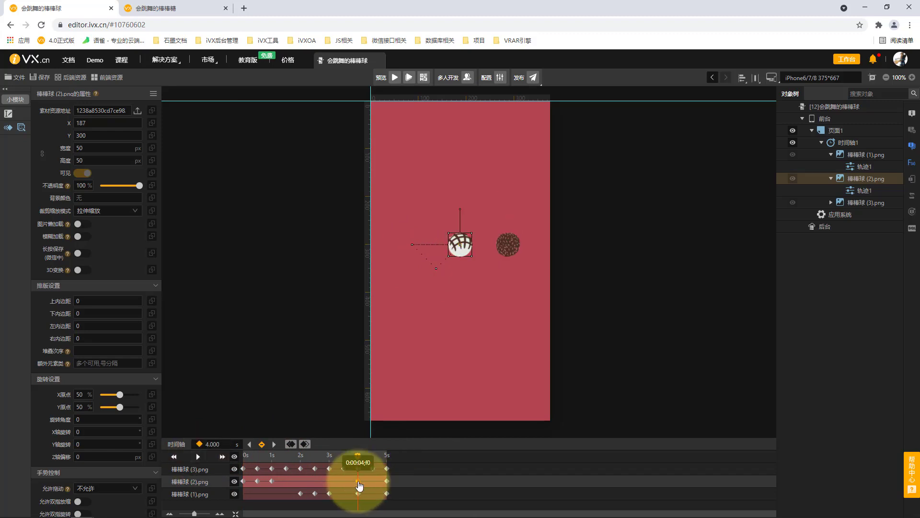
pyautogui.click(271, 480)
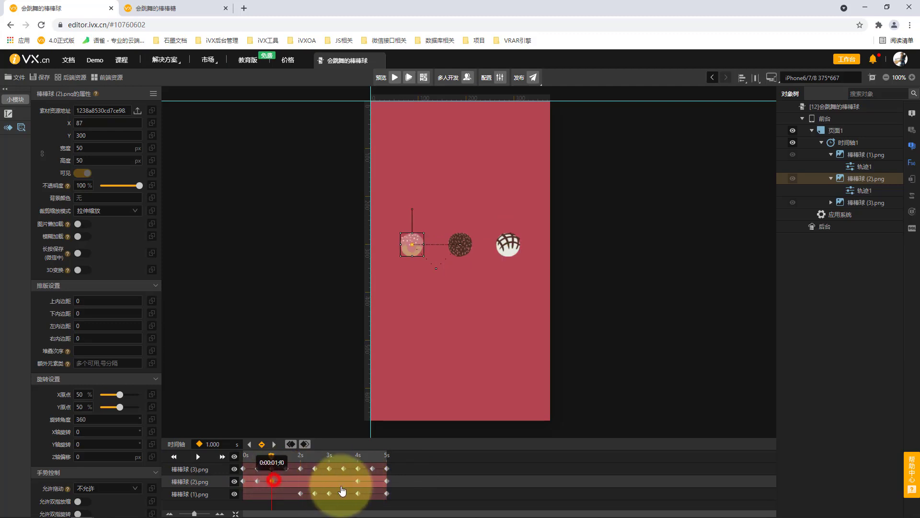
pyautogui.click(358, 481)
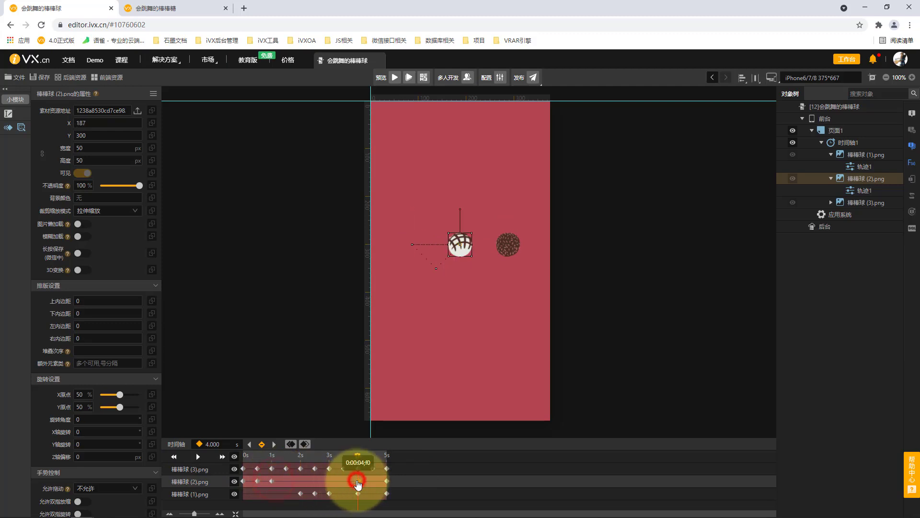
pyautogui.click(271, 481)
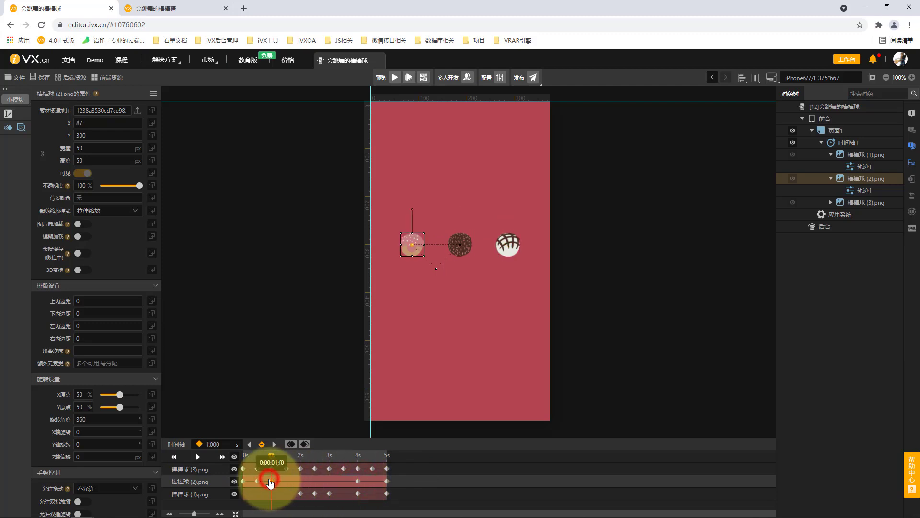
pyautogui.click(359, 481)
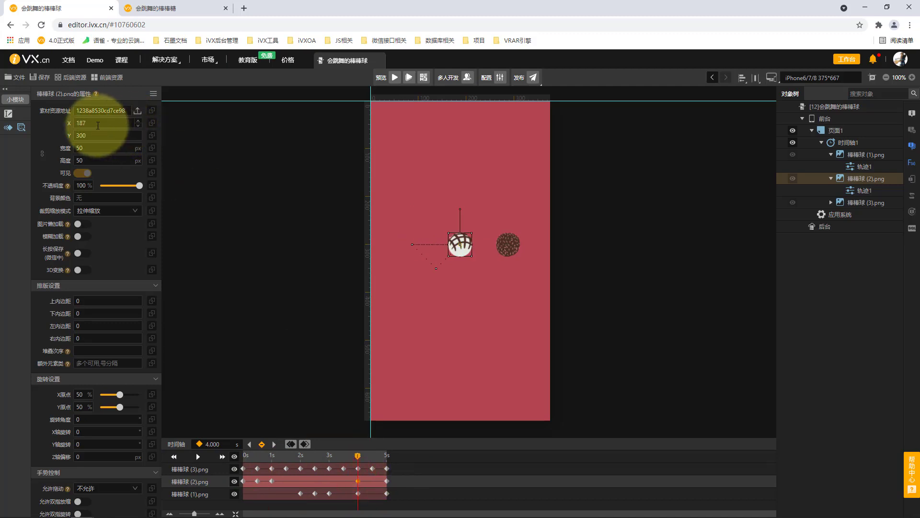
pyautogui.write('87')
pyautogui.click(260, 266)
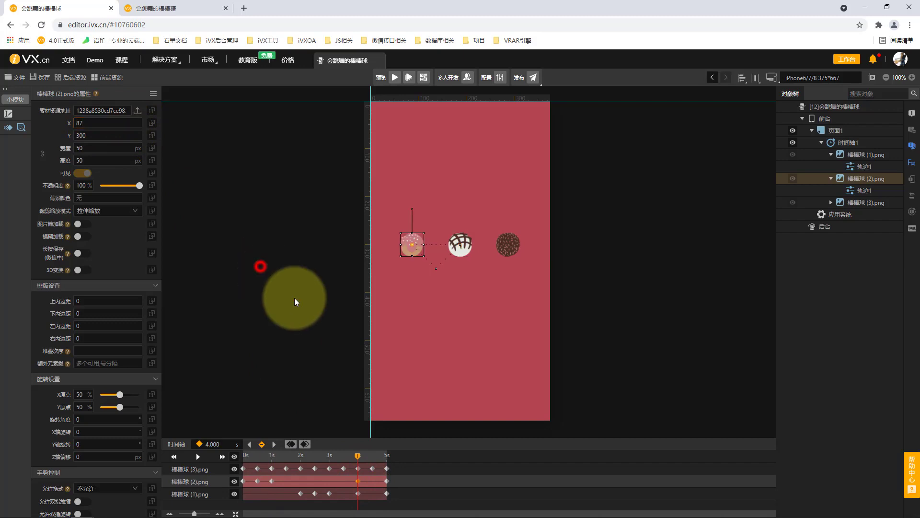
# Set the pink ball's rotation angle to 360° at its 4 s keyframe and return the timeline to the start.
pyautogui.click(271, 481)
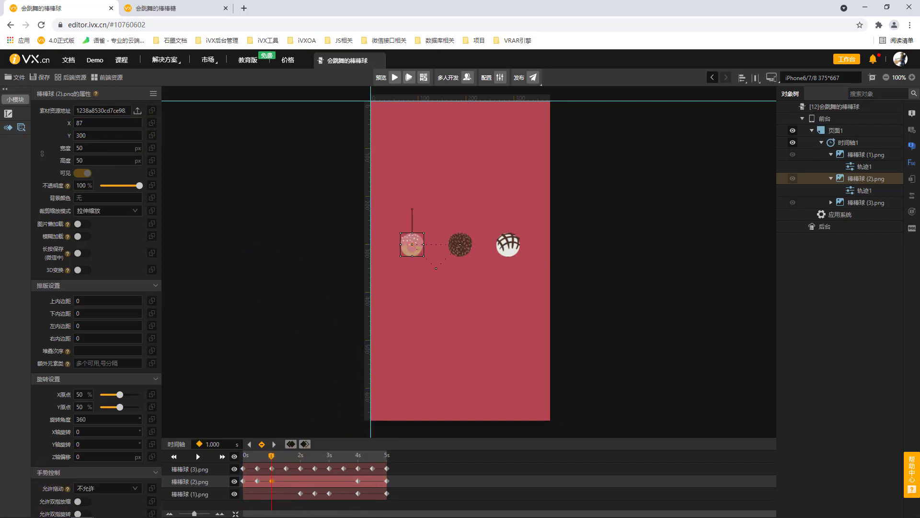
pyautogui.click(359, 481)
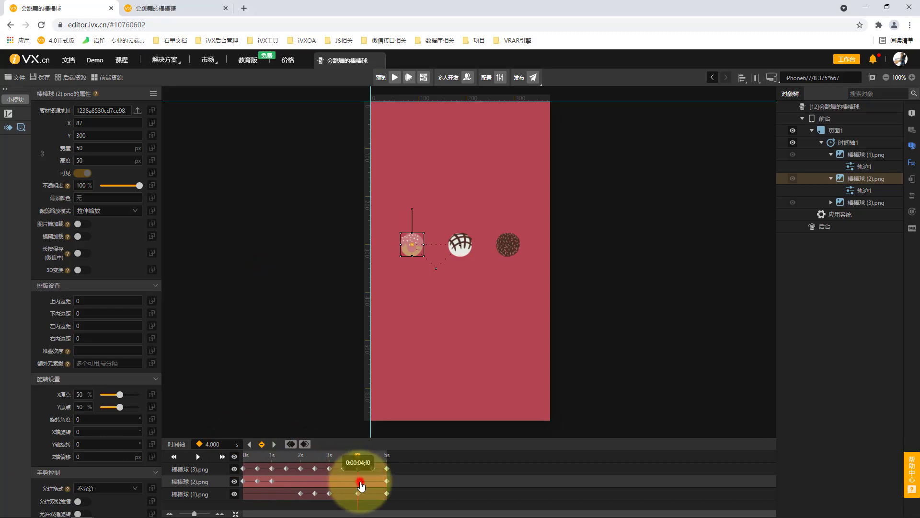
pyautogui.click(224, 375)
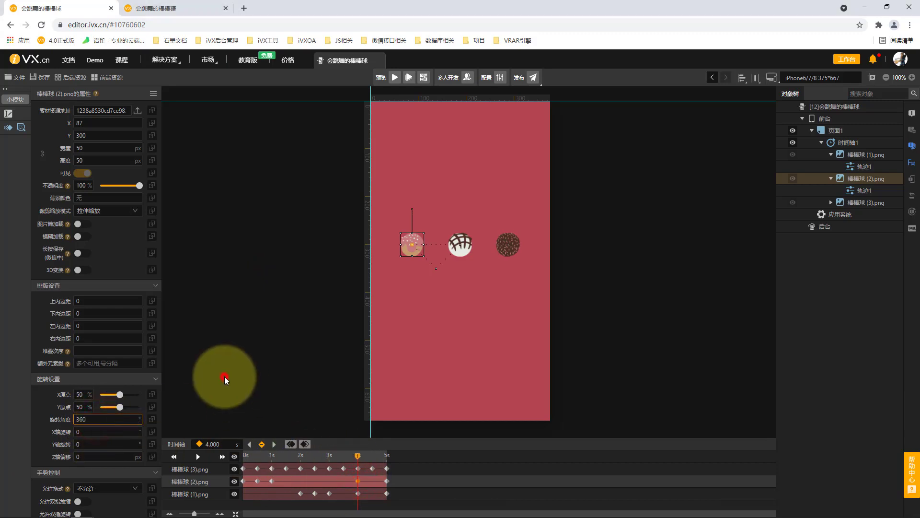
pyautogui.click(388, 481)
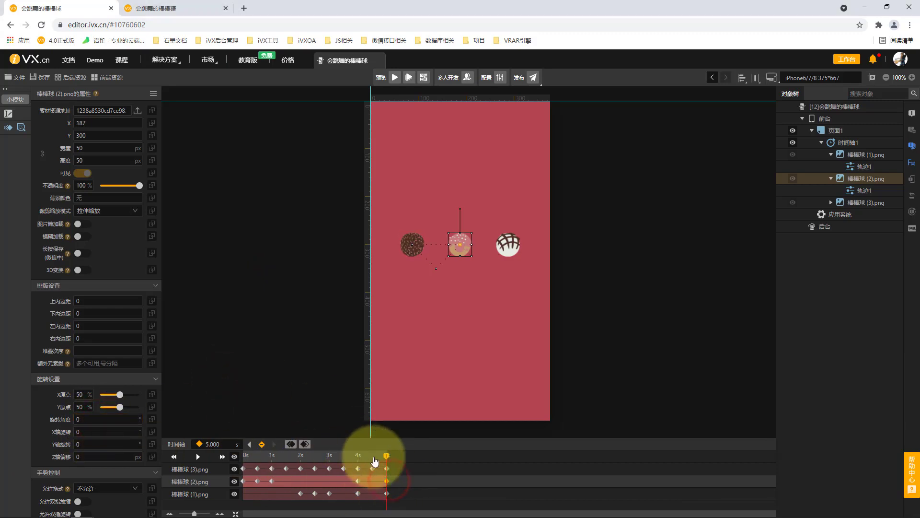
pyautogui.moveTo(386, 456); pyautogui.dragTo(200, 445)
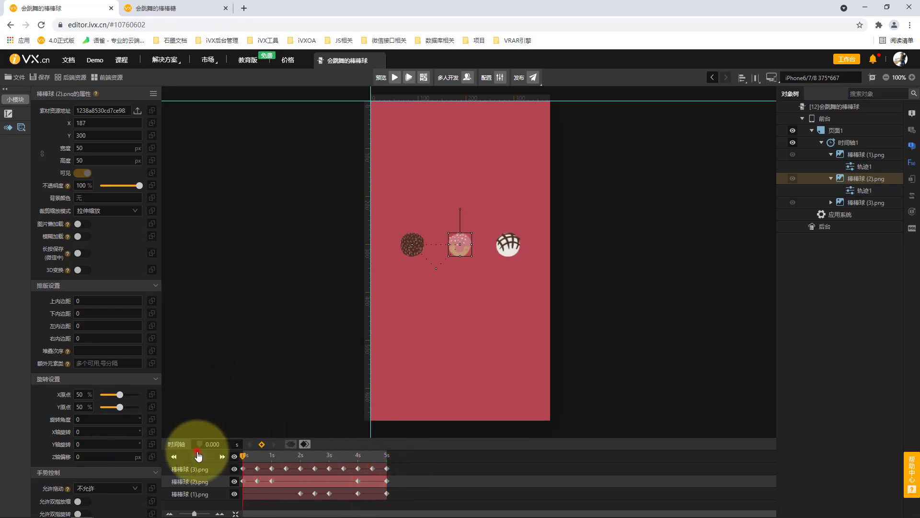
# Play the timeline through, and enable automatic and looped playback for 时间轴1.
pyautogui.click(199, 456)
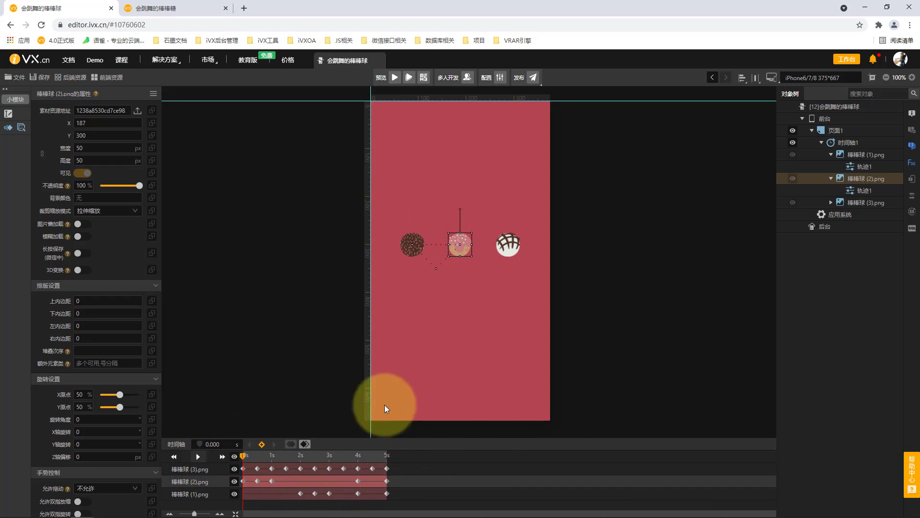
pyautogui.click(865, 143)
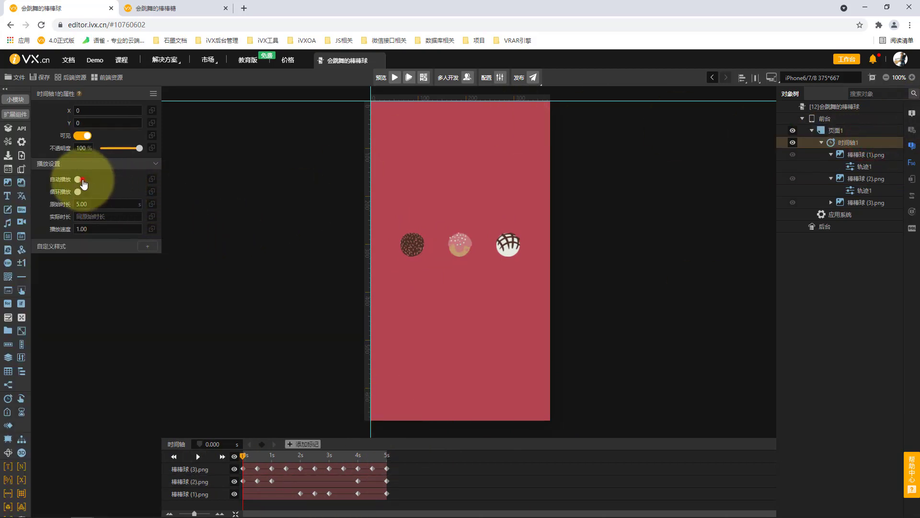
pyautogui.click(82, 180)
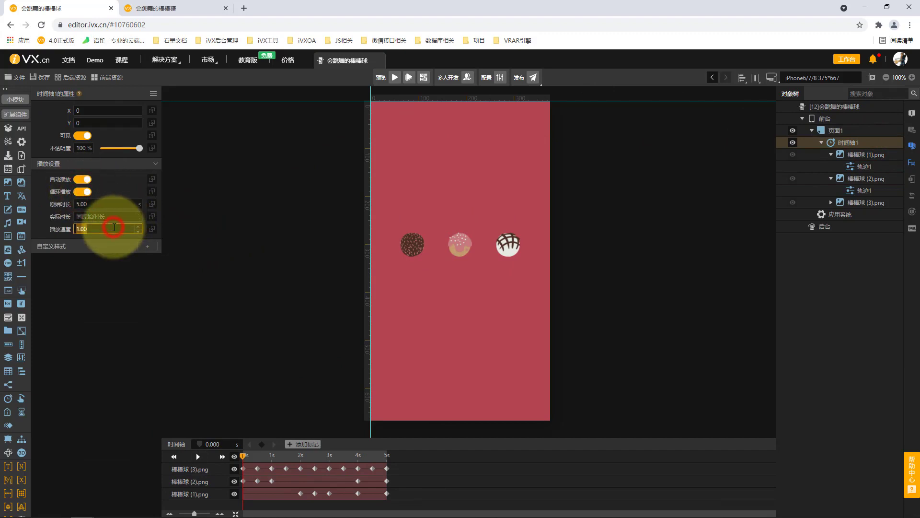
# Try a playback speed of 5 for 时间轴1, preview the animation in the browser and return to the editor.
pyautogui.write('5')
pyautogui.click(146, 341)
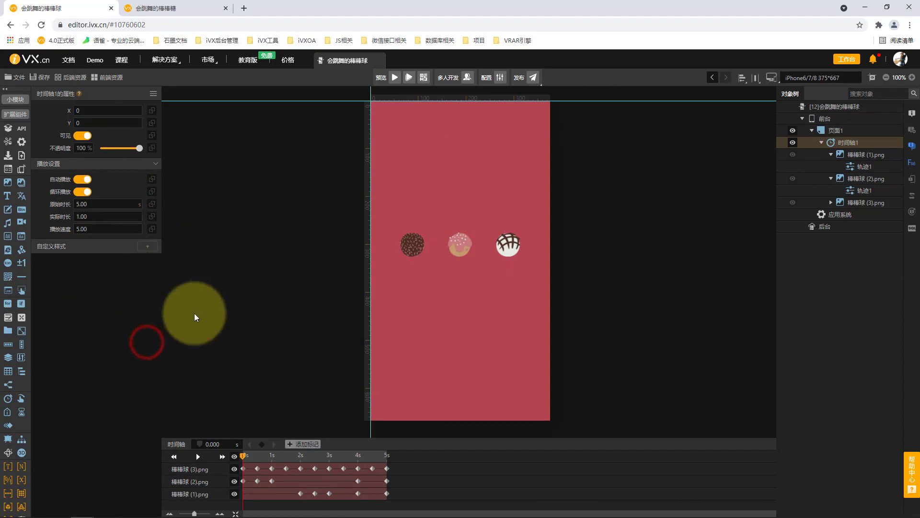
pyautogui.click(408, 77)
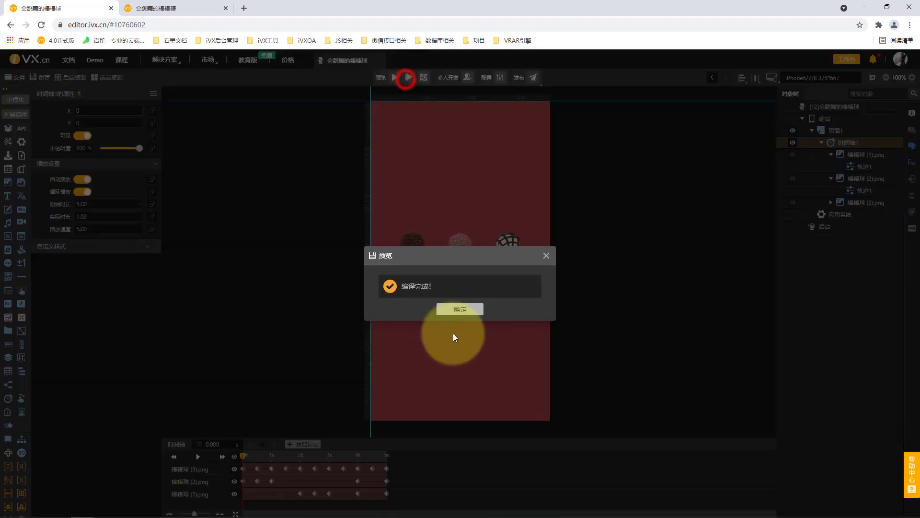
pyautogui.click(475, 312)
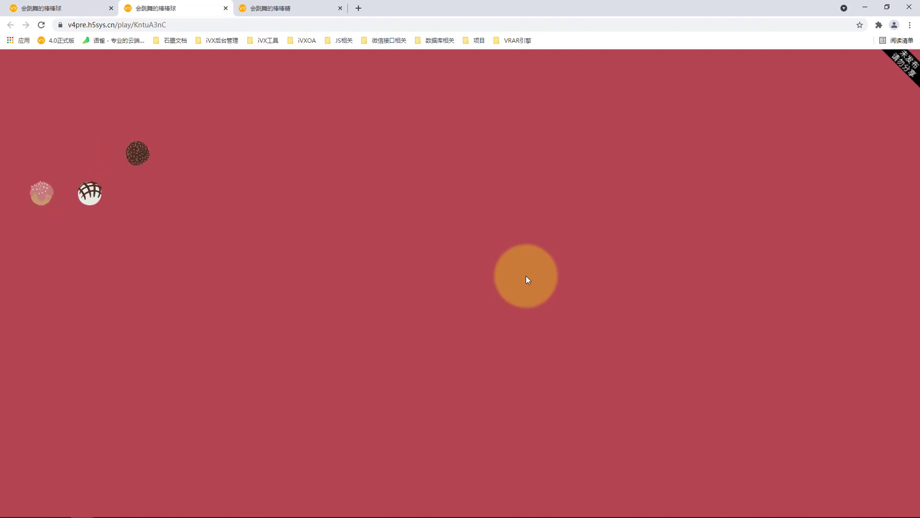
pyautogui.click(96, 8)
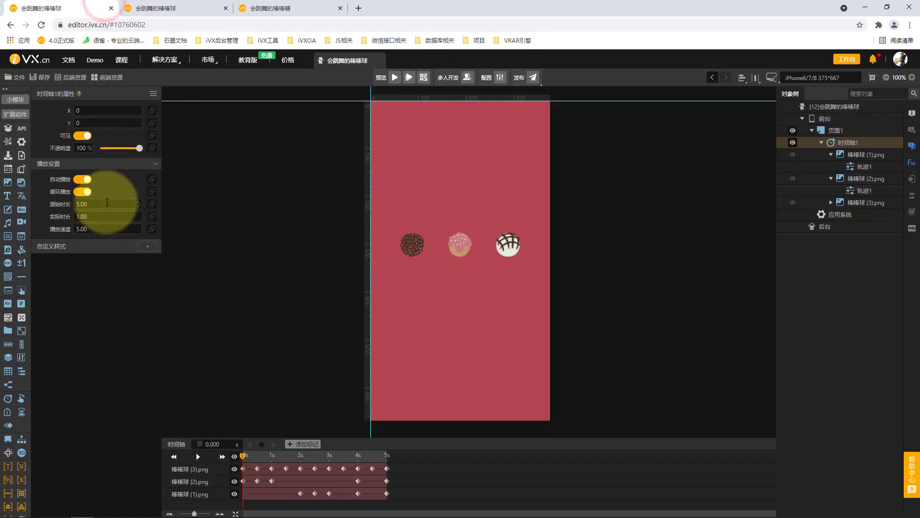
# Set the playback speed of 时间轴1 to 2, preview the animation again and return to the editor.
pyautogui.click(98, 228)
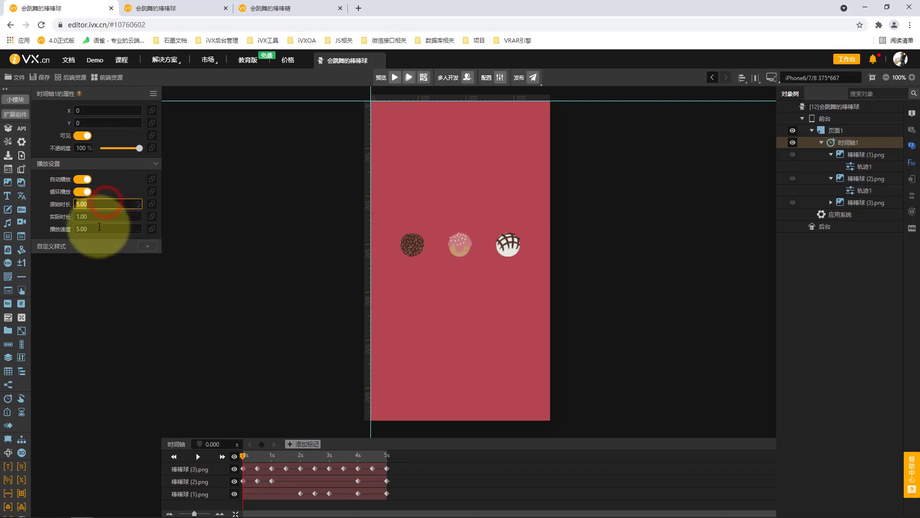
pyautogui.write('2')
pyautogui.click(239, 212)
pyautogui.click(409, 80)
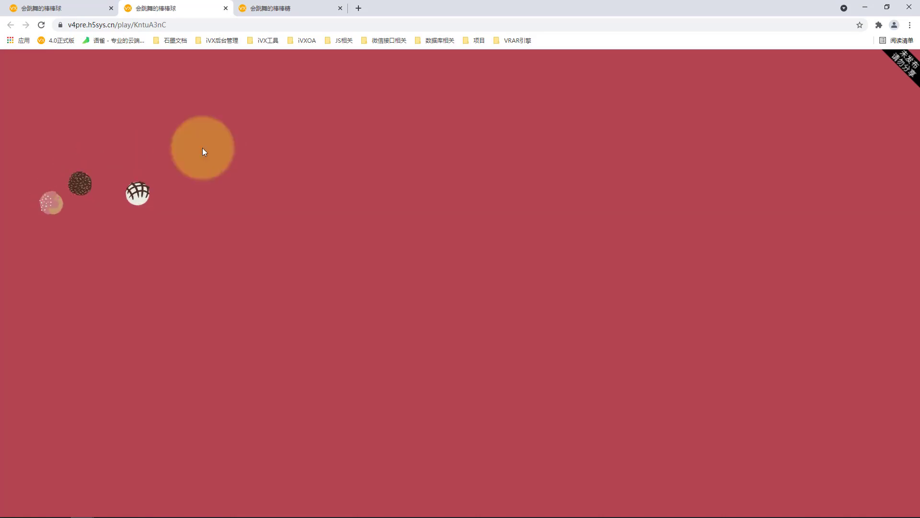
pyautogui.click(67, 8)
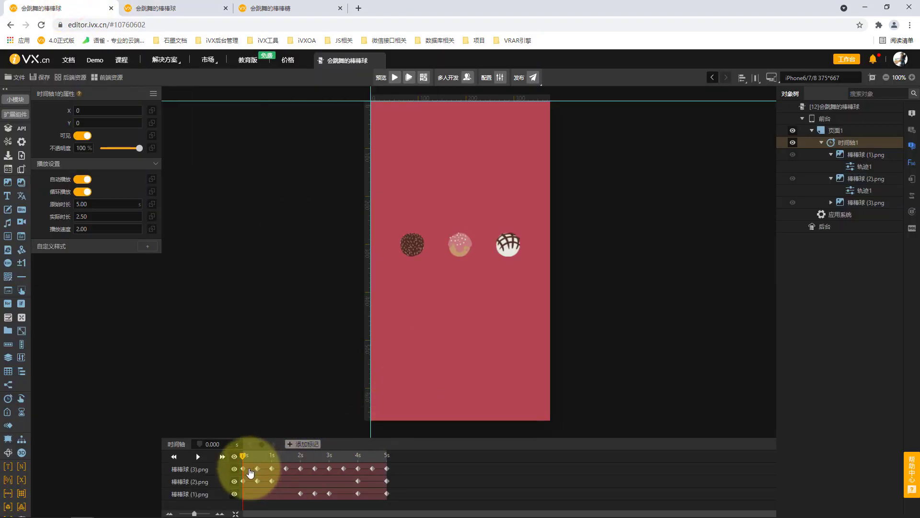
# Examine the chocolate ball's position and rotation at its keyframes along the timeline from 0 s to 5 s.
pyautogui.click(254, 469)
pyautogui.click(245, 470)
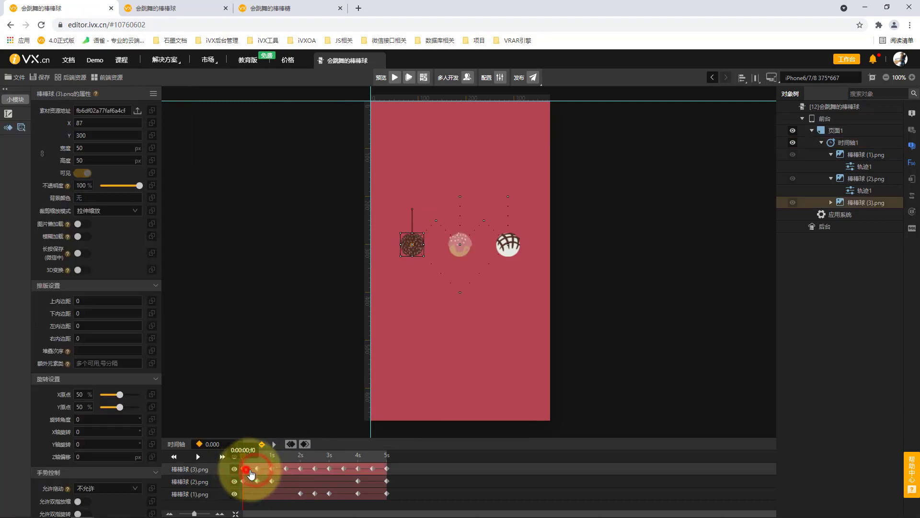
pyautogui.click(253, 470)
pyautogui.click(246, 471)
pyautogui.click(257, 469)
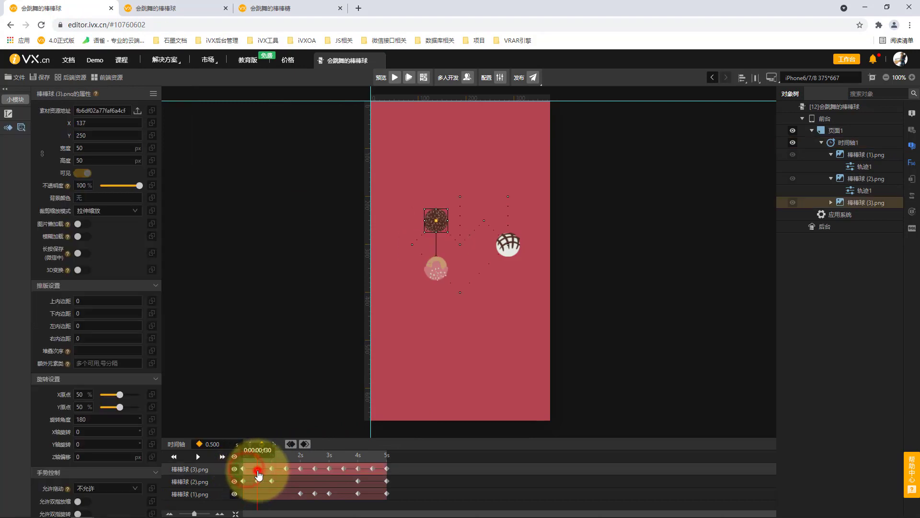
pyautogui.click(272, 470)
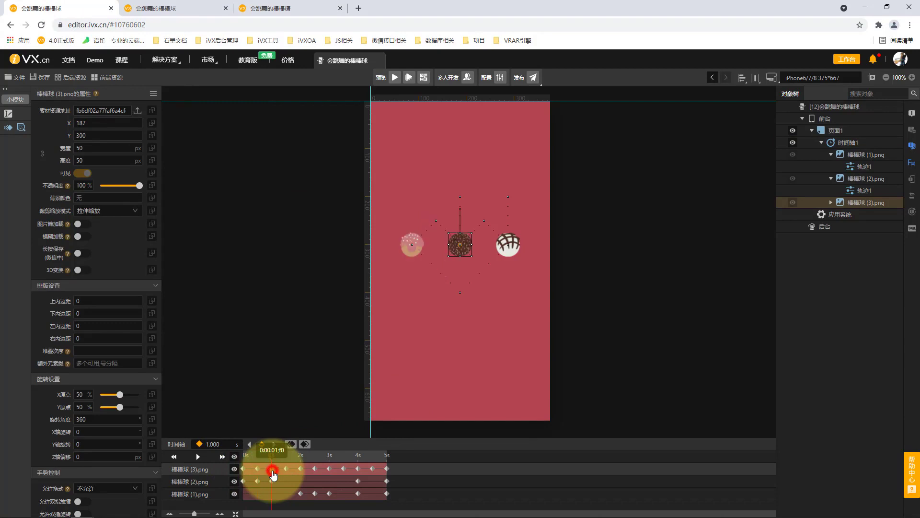
pyautogui.click(288, 470)
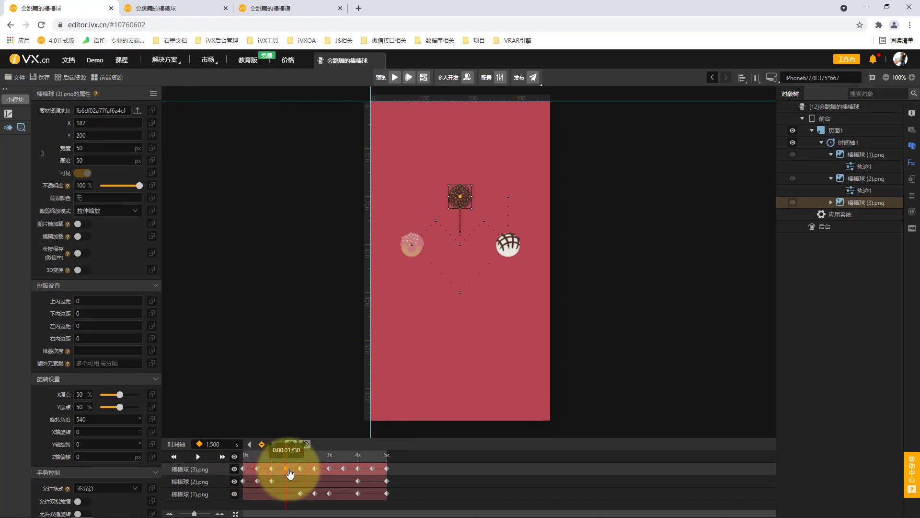
pyautogui.click(300, 470)
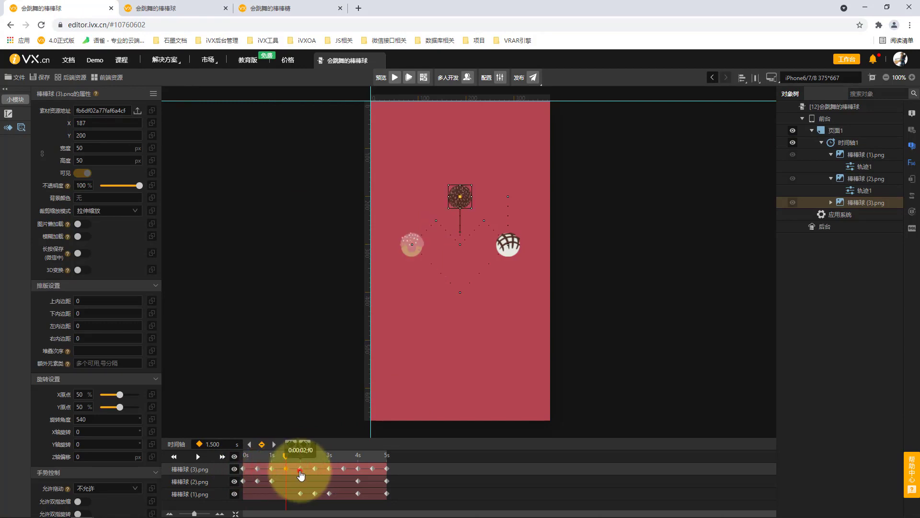
pyautogui.click(329, 469)
pyautogui.click(344, 470)
pyautogui.click(358, 470)
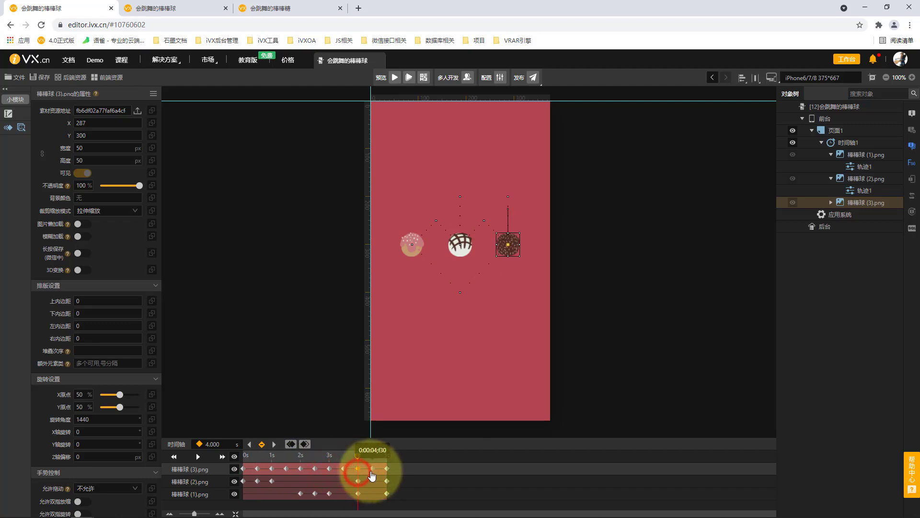
pyautogui.click(372, 469)
pyautogui.click(387, 469)
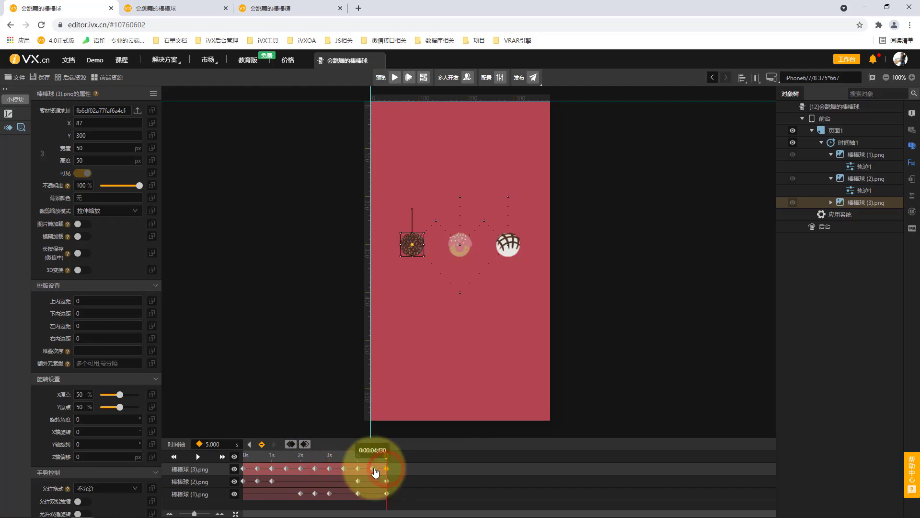
pyautogui.click(373, 469)
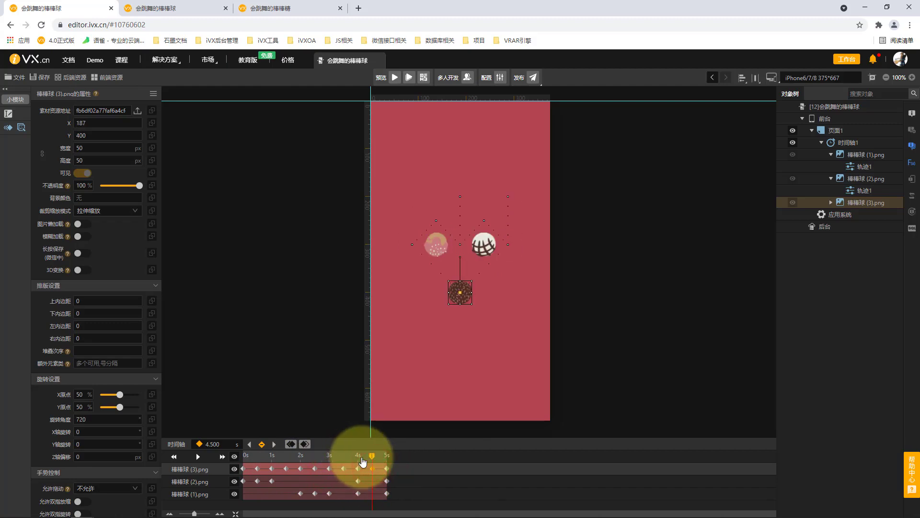